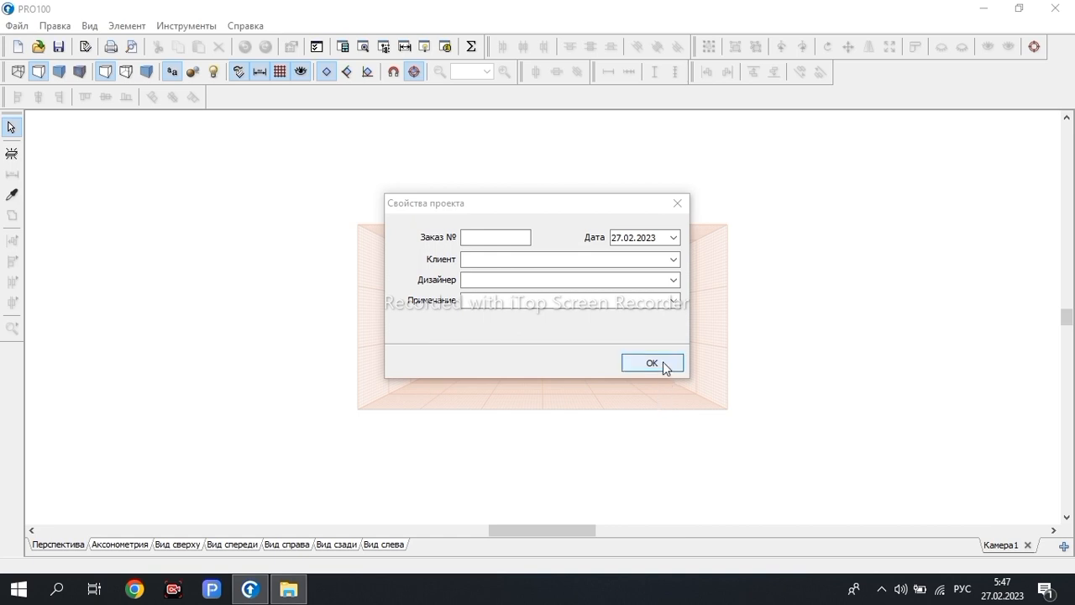
- Accept the blank project properties and create a room 6000 long, 4000 wide and 3000 high
click(664, 365)
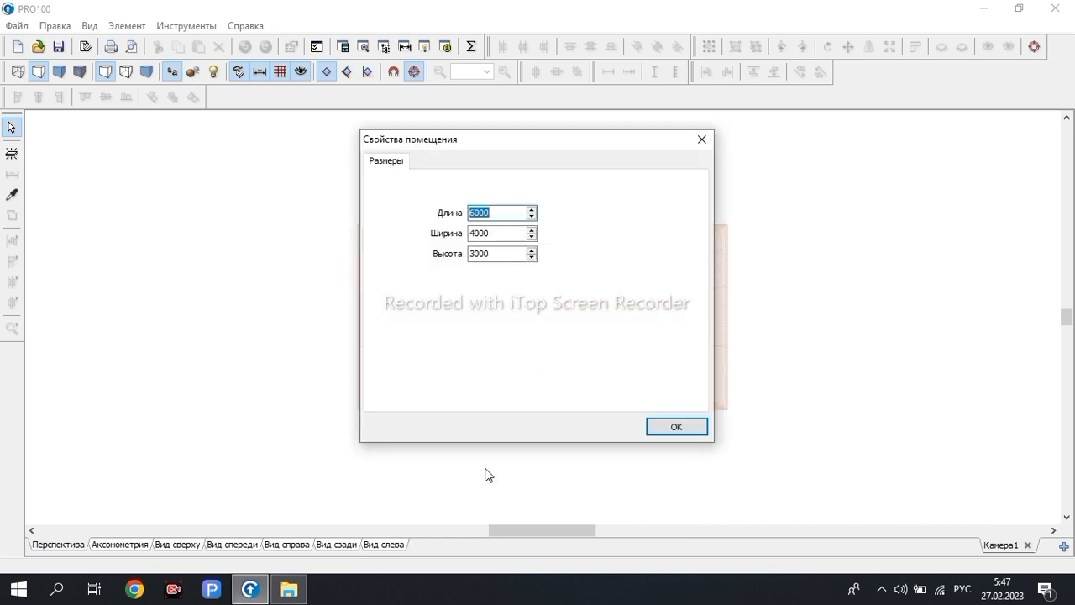
click(684, 425)
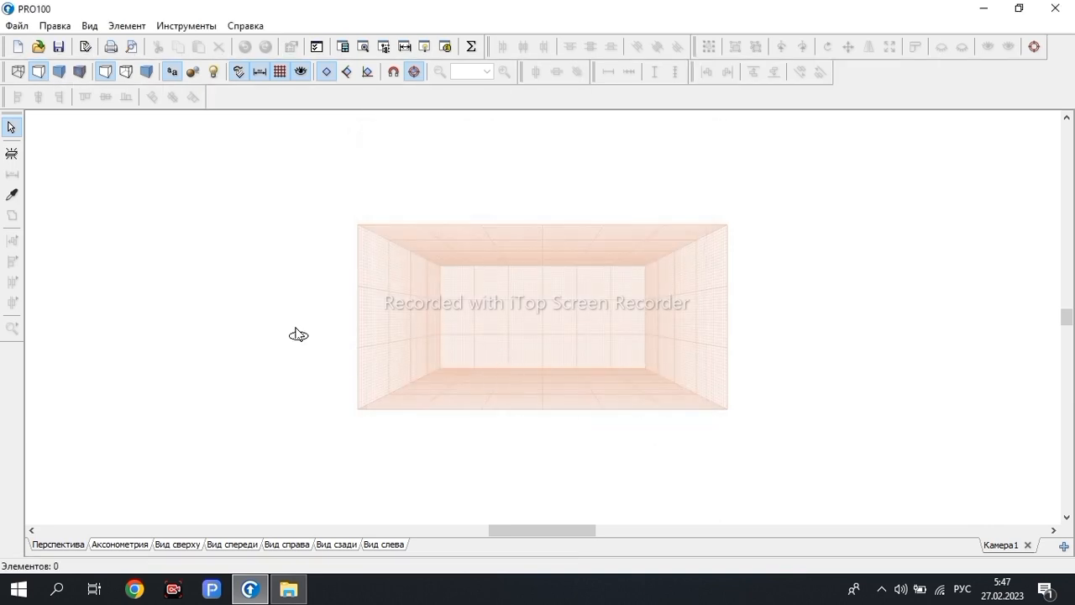
- Place an 18 mm thick rectangular panel on the room's back wall and set its width to 1200
click(11, 154)
scroll(500, 327, up, 3)
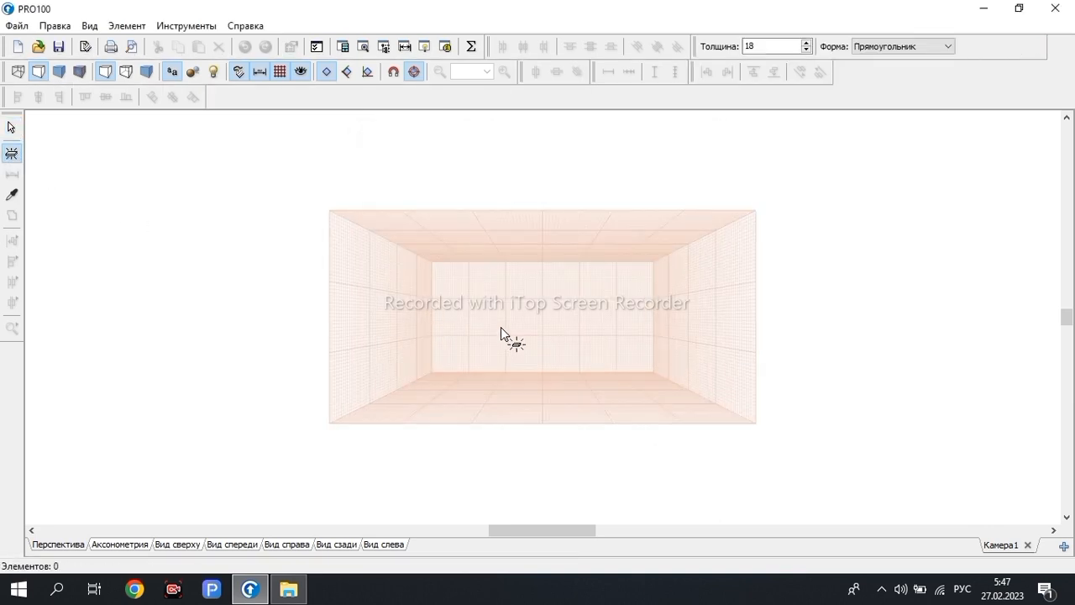
click(505, 323)
double_click(505, 322)
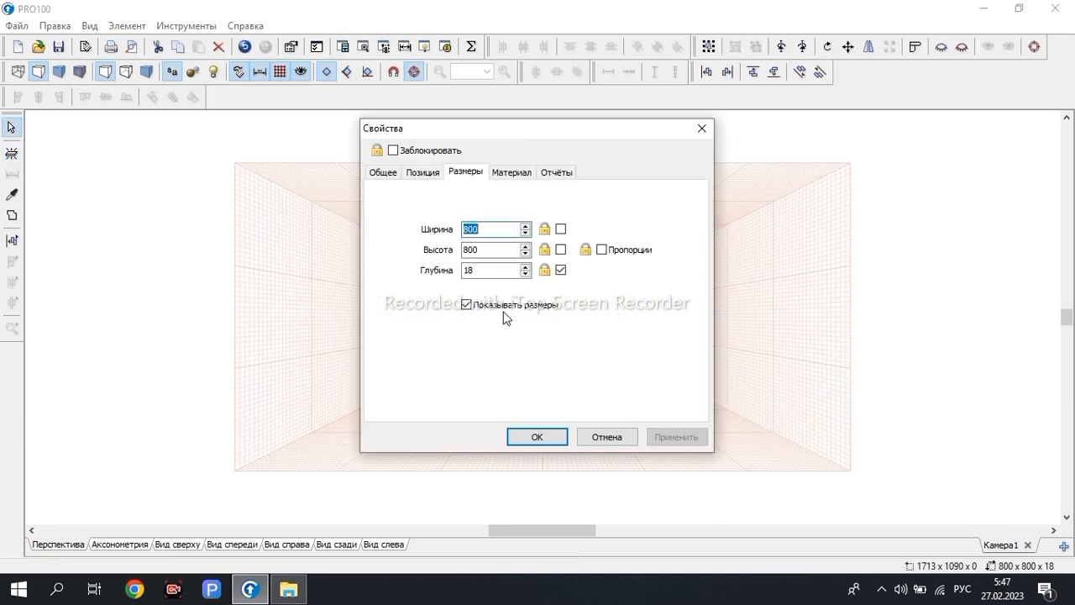
key(BackSpace)
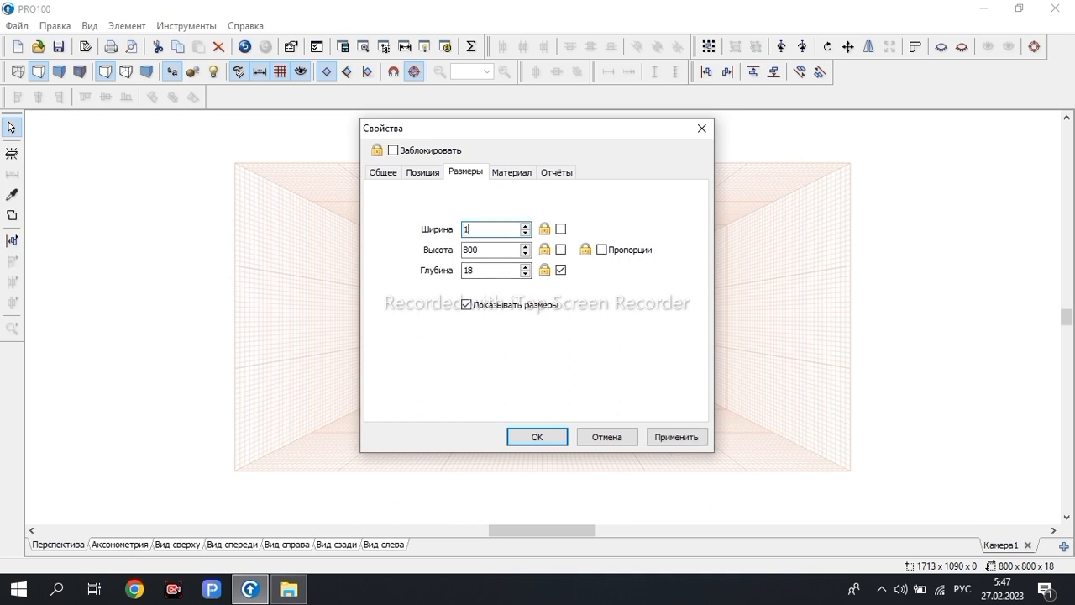
click(542, 443)
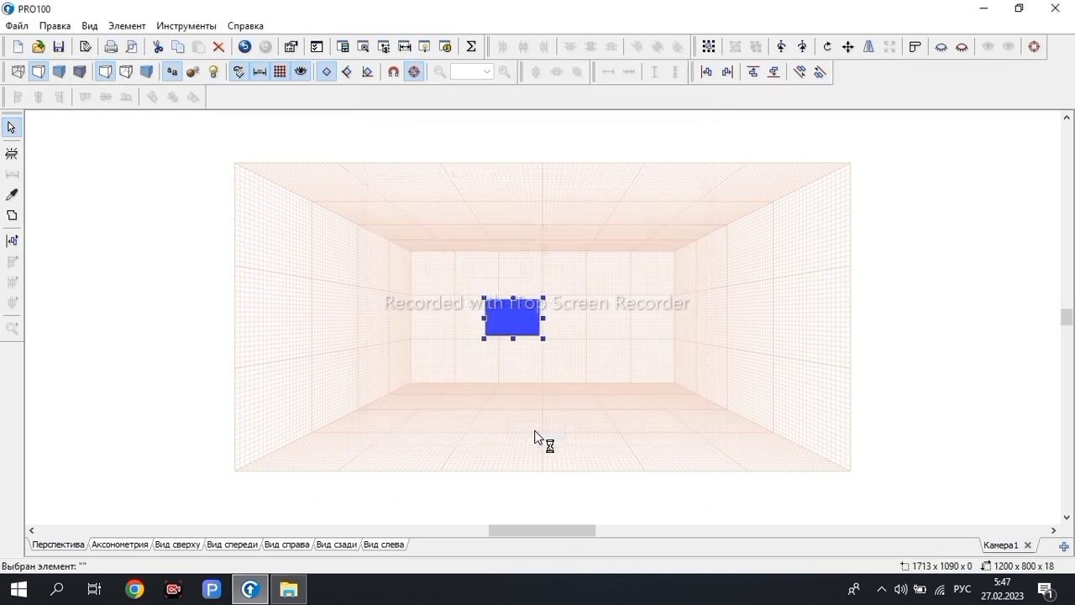
- Open the panel's outline in the shape editor
click(12, 215)
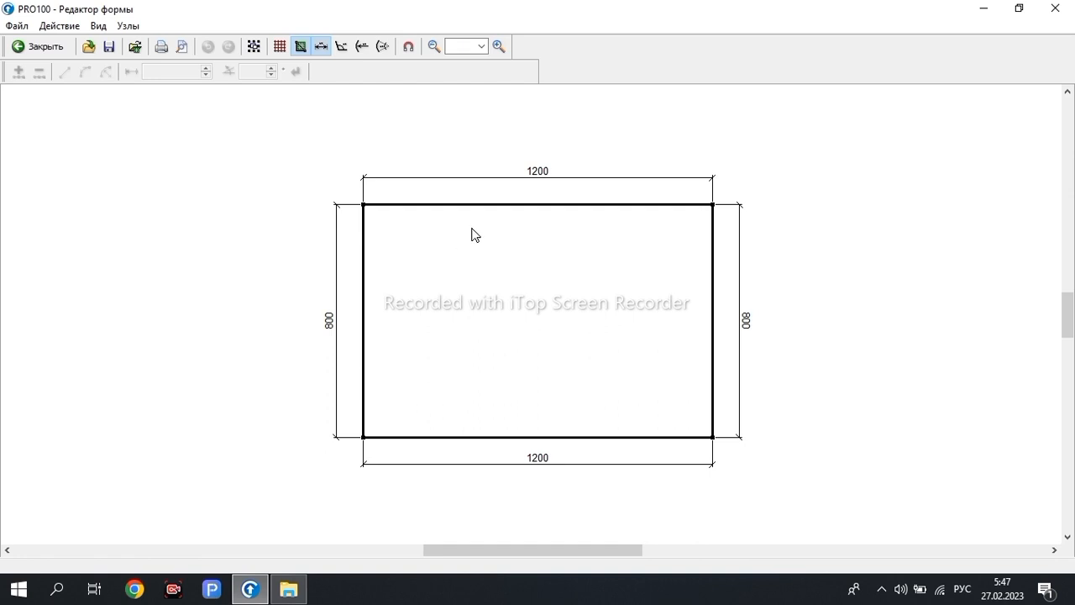
scroll(487, 302, down, 4)
scroll(487, 292, up, 2)
scroll(487, 287, up, 1)
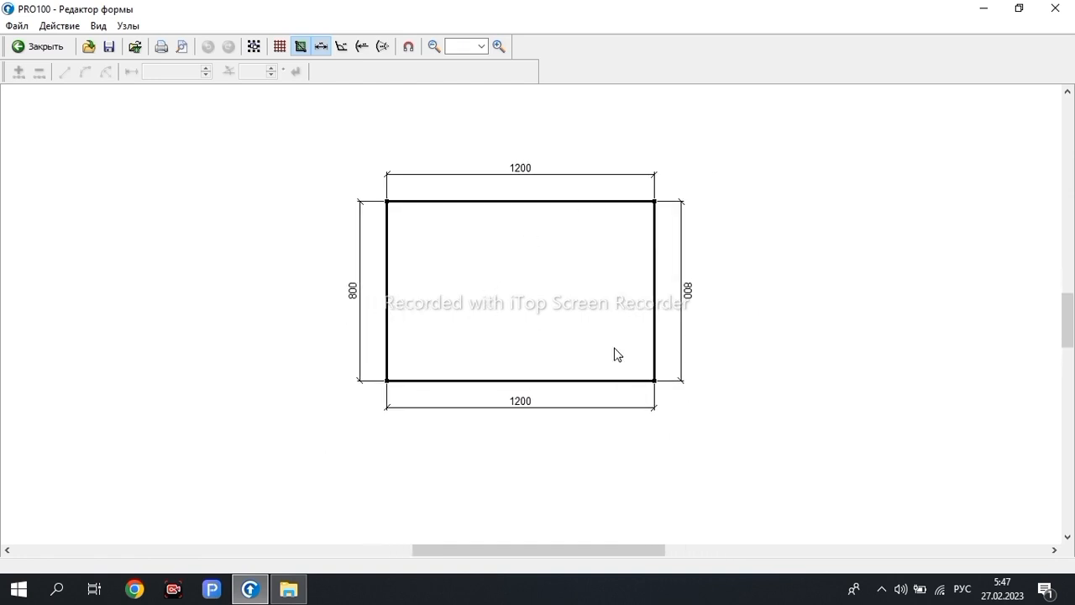
scroll(524, 252, down, 3)
scroll(517, 277, up, 2)
scroll(516, 277, down, 1)
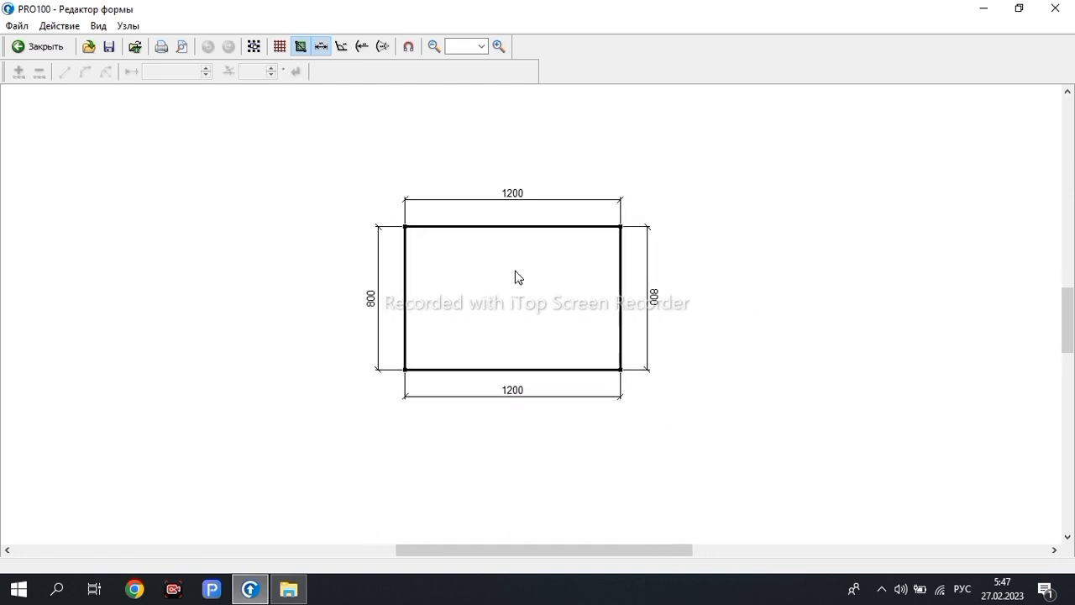
scroll(499, 254, up, 2)
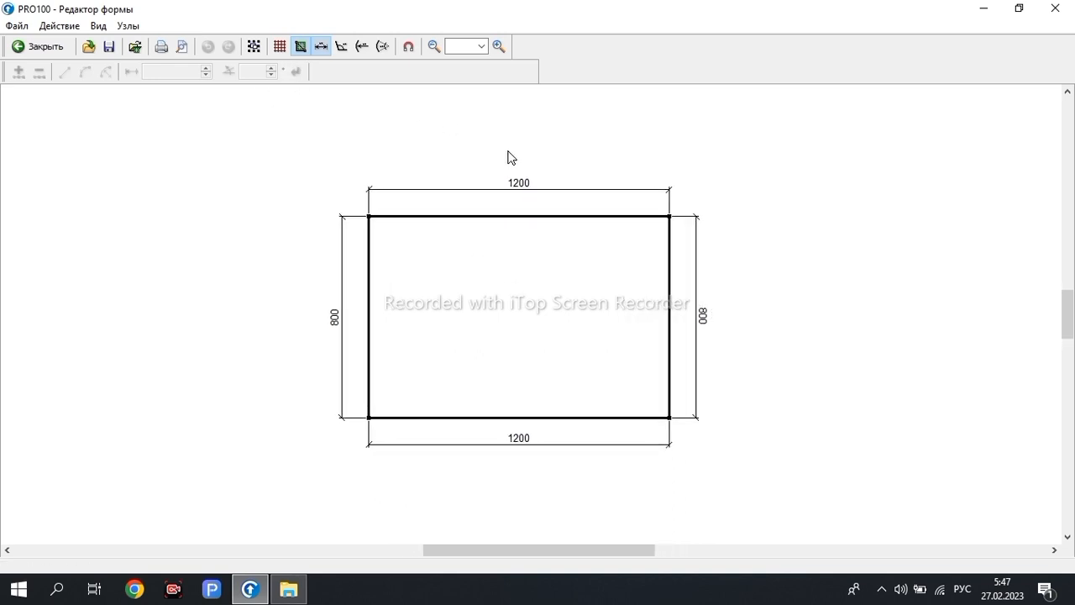
- Select the outline's upper edge and subsequently all nodes, and clear the selection
click(542, 217)
scroll(82, 166, down, 1)
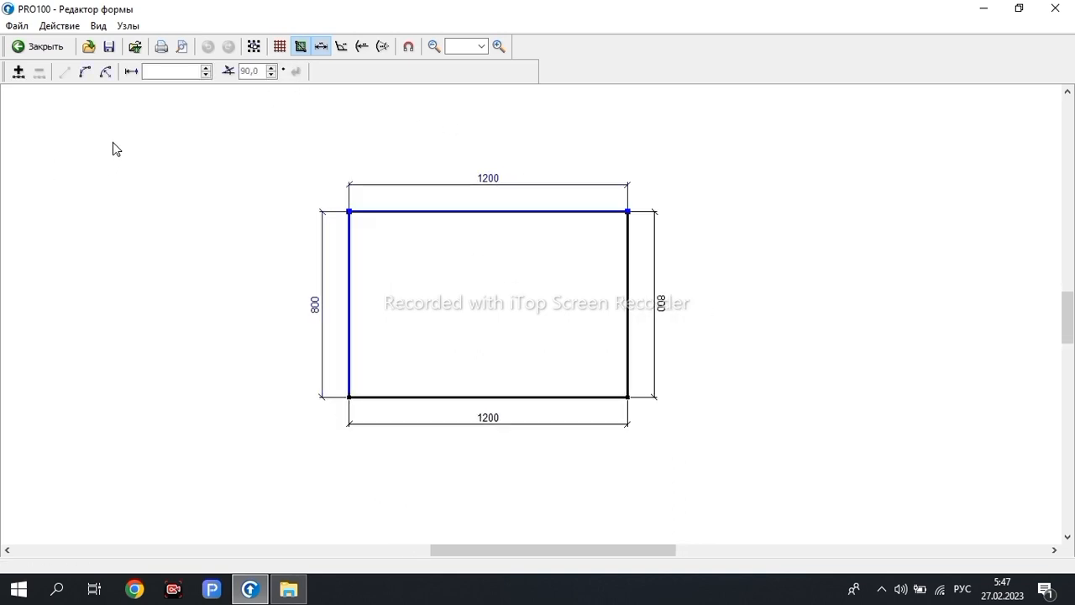
click(295, 131)
click(259, 48)
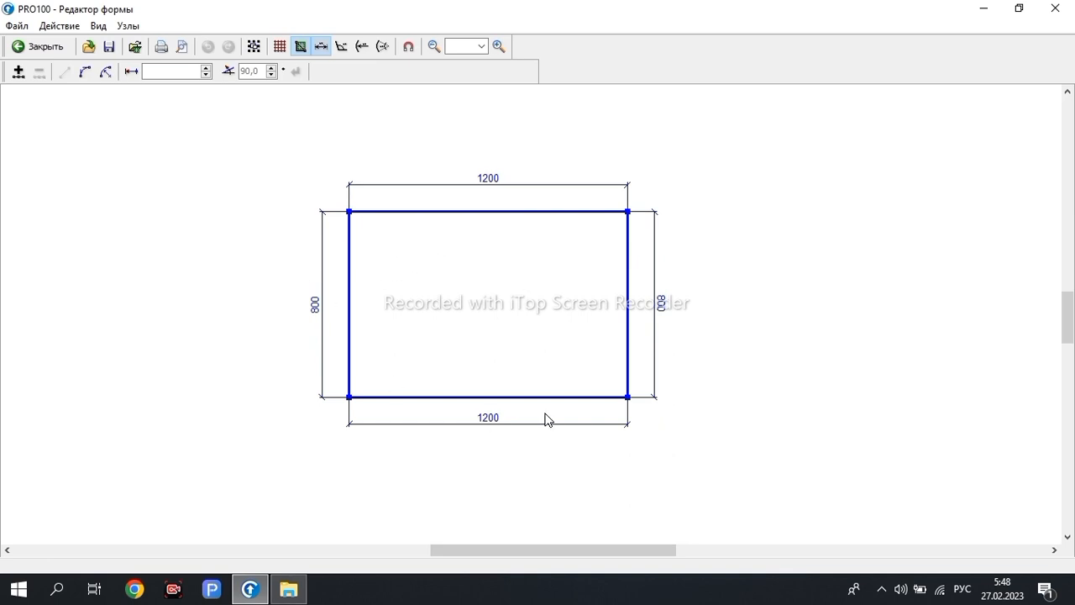
click(447, 154)
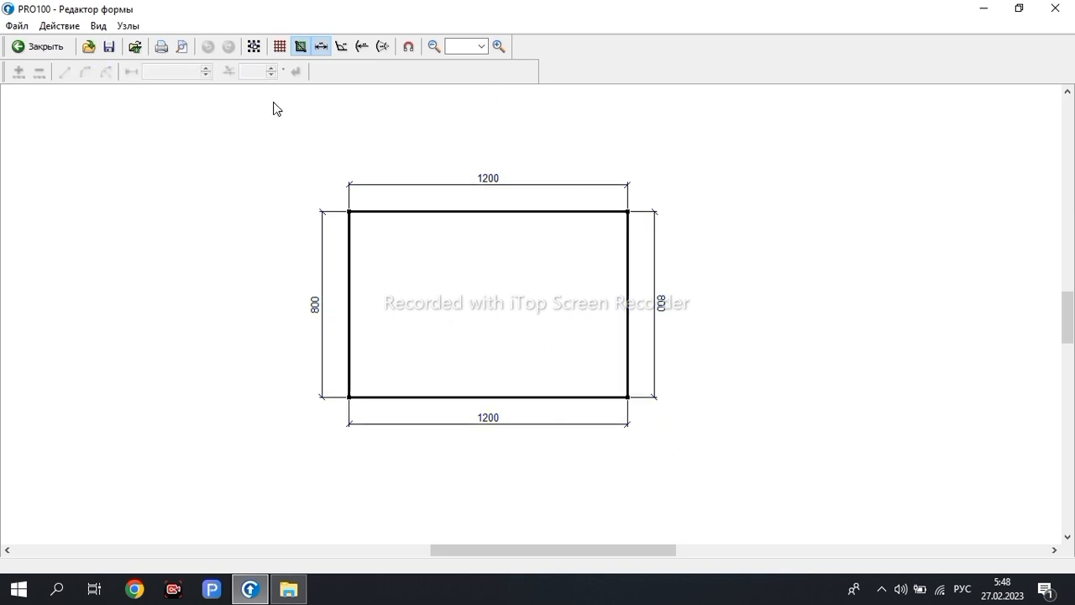
- Toggle the dimensions and the grid in the shape editor, leaving the dimensions shown and the grid hidden
click(324, 47)
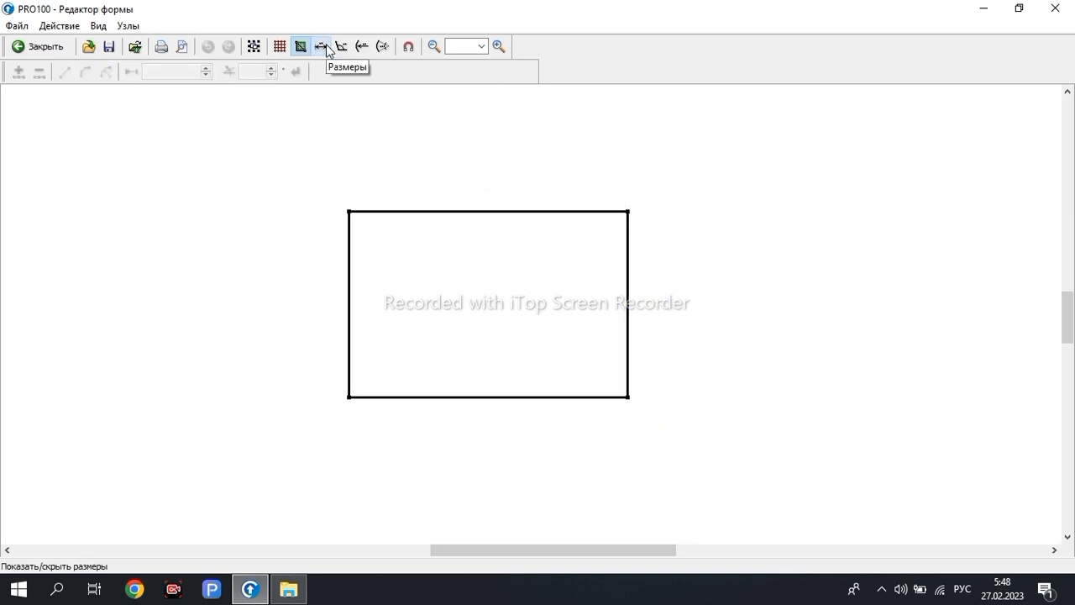
click(324, 48)
click(324, 47)
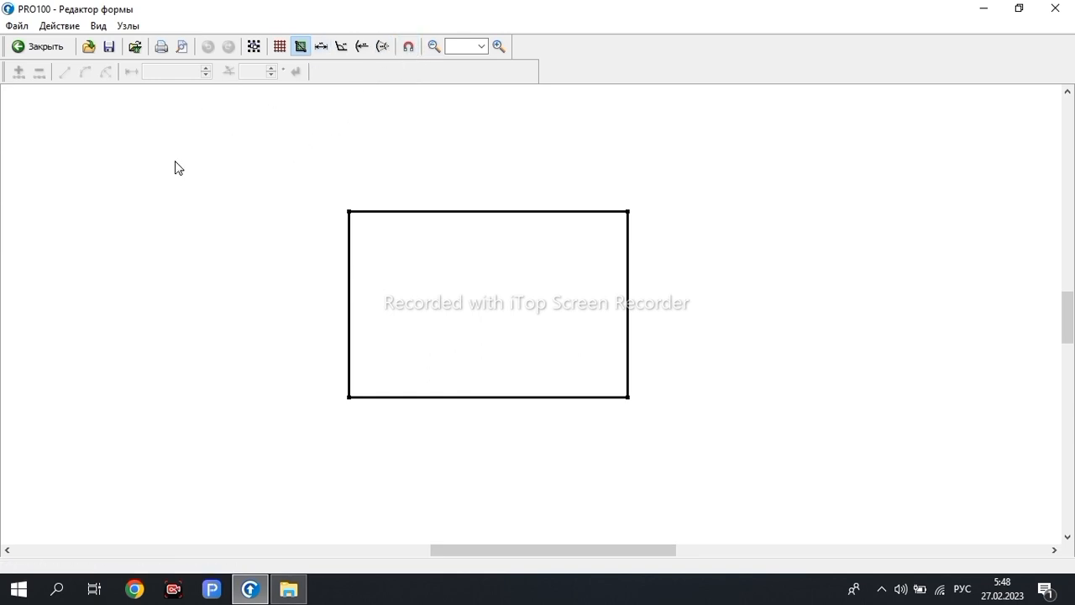
click(281, 46)
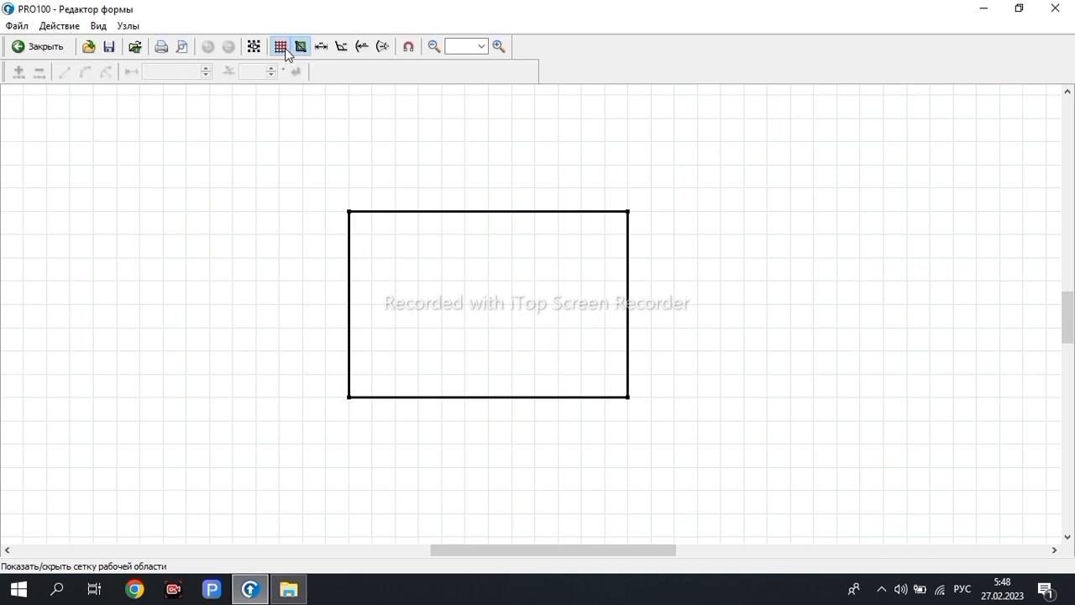
click(284, 48)
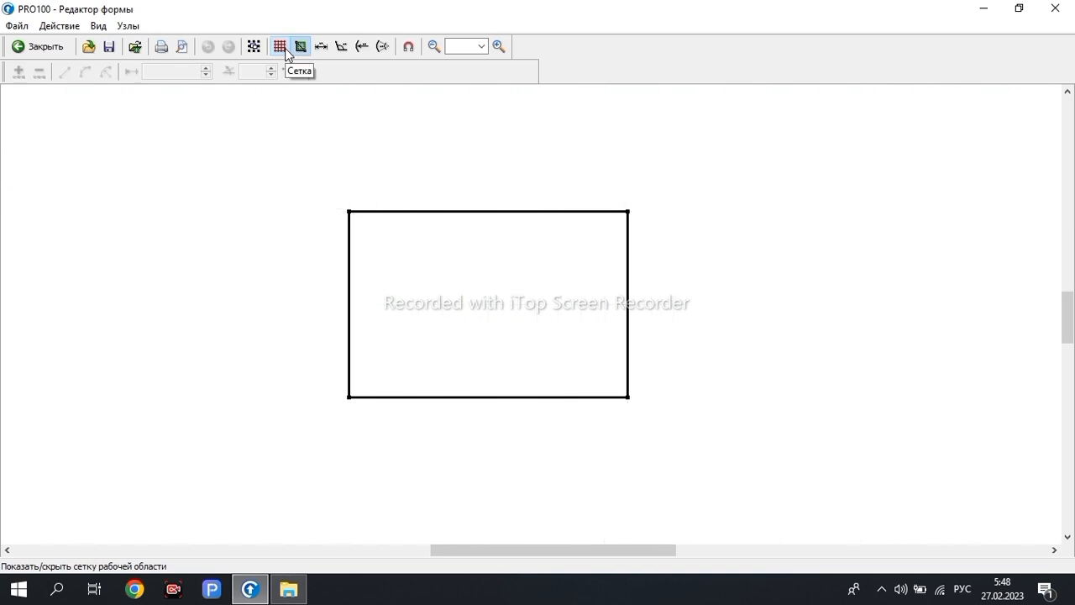
click(302, 46)
click(322, 47)
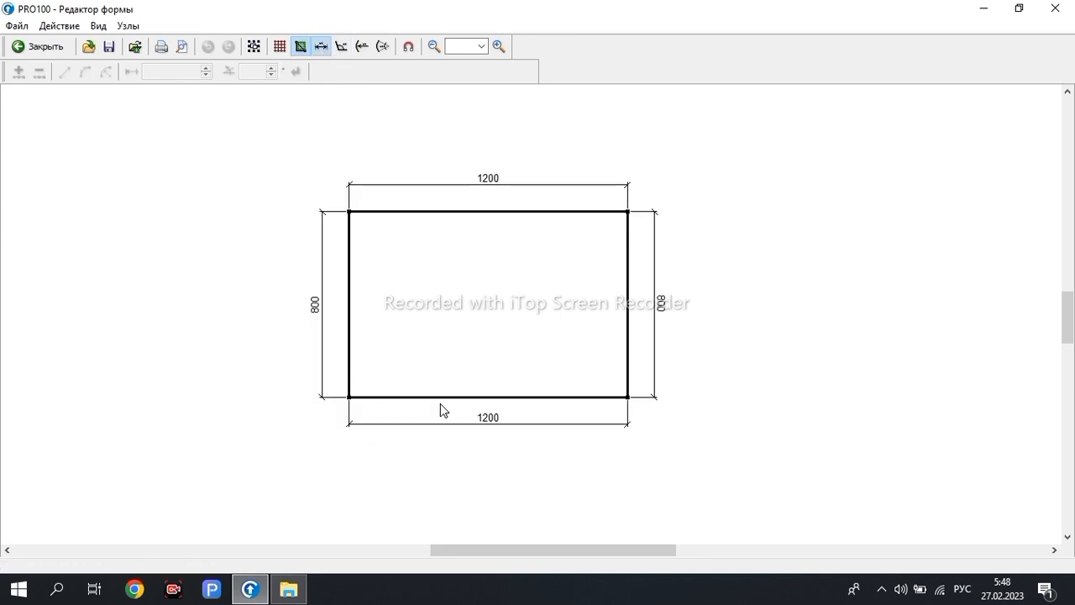
- Add nodes twice to all four edges, splitting them into 300 and 200 segments, and undo both additions
click(254, 48)
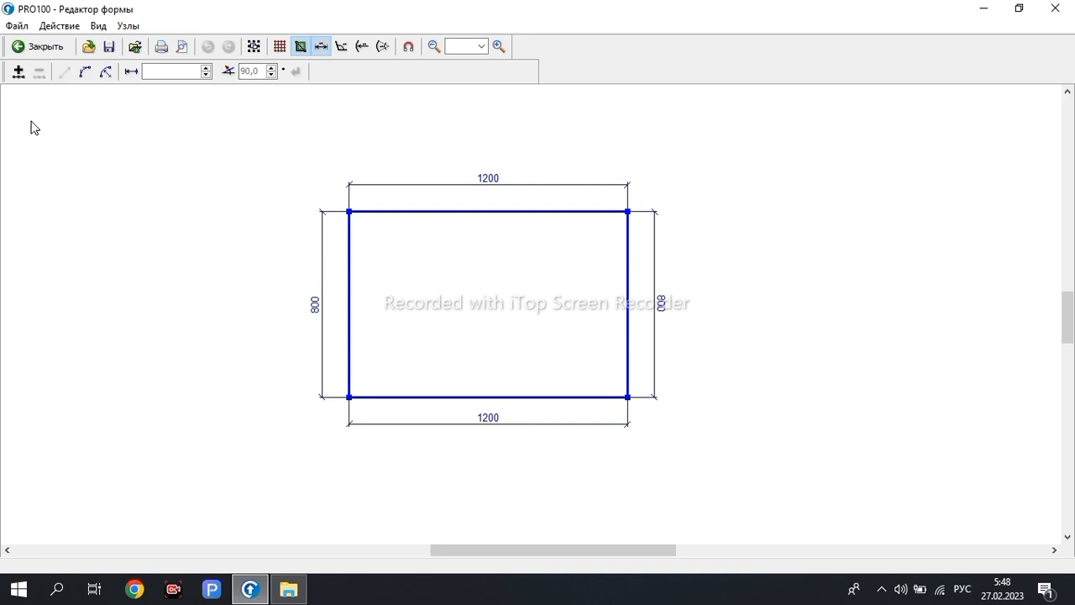
click(22, 74)
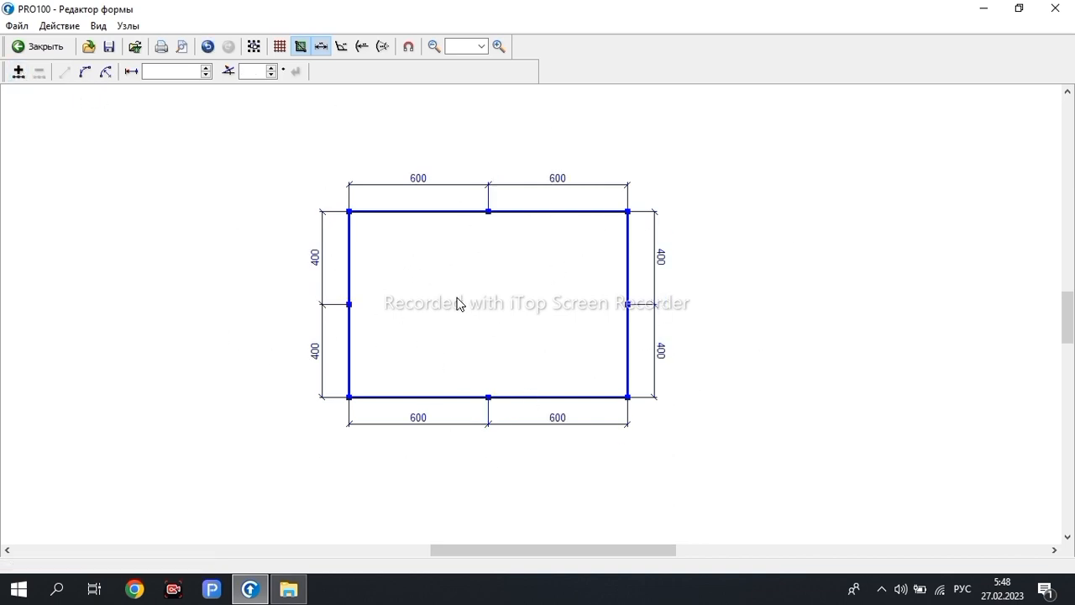
click(18, 72)
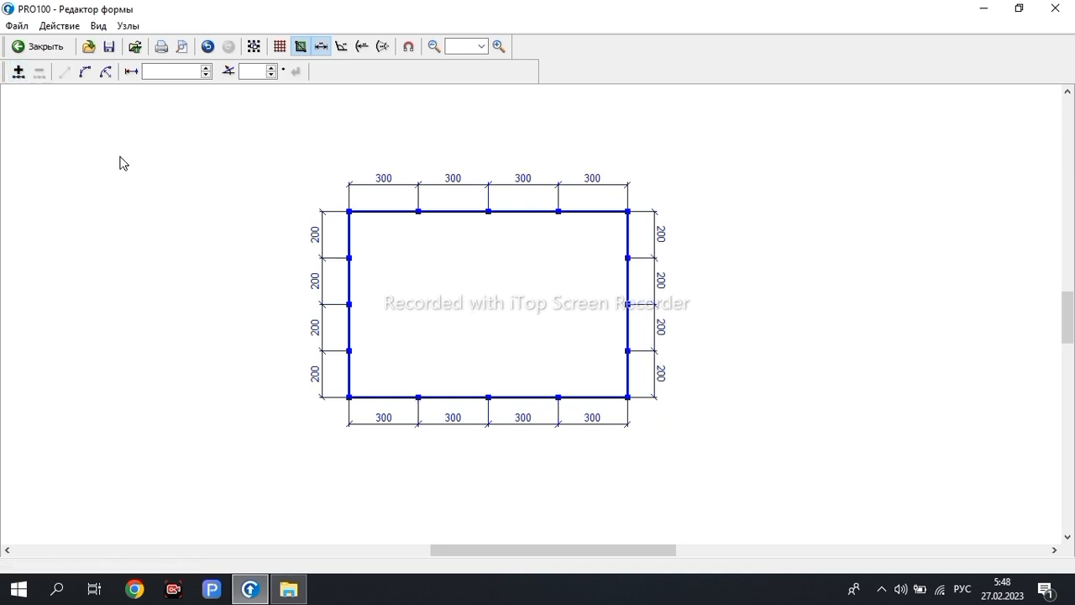
click(460, 137)
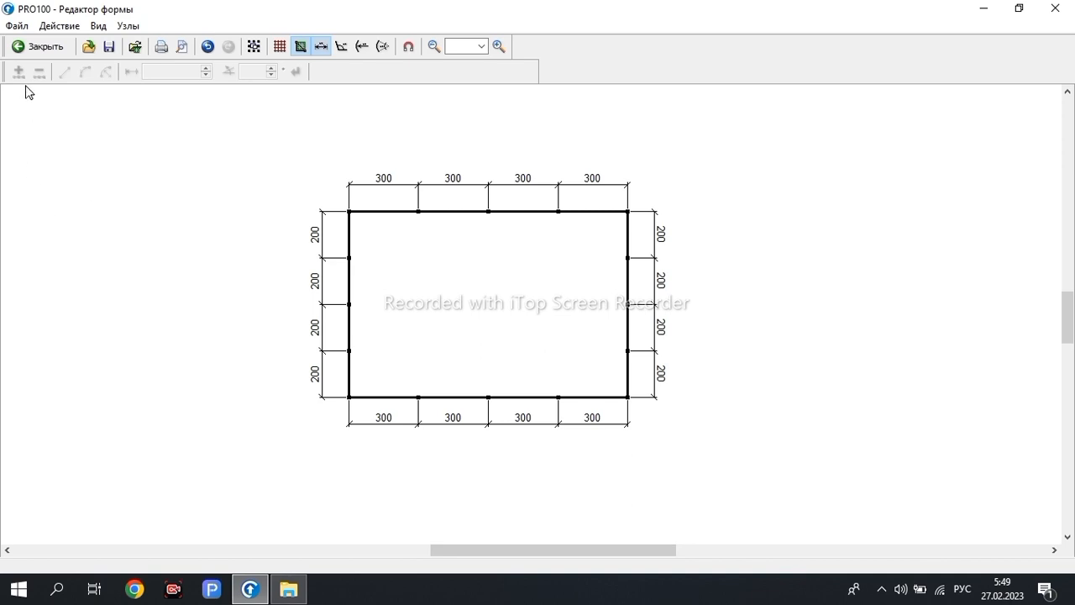
key(ctrl+z)
key(ctrl+z)
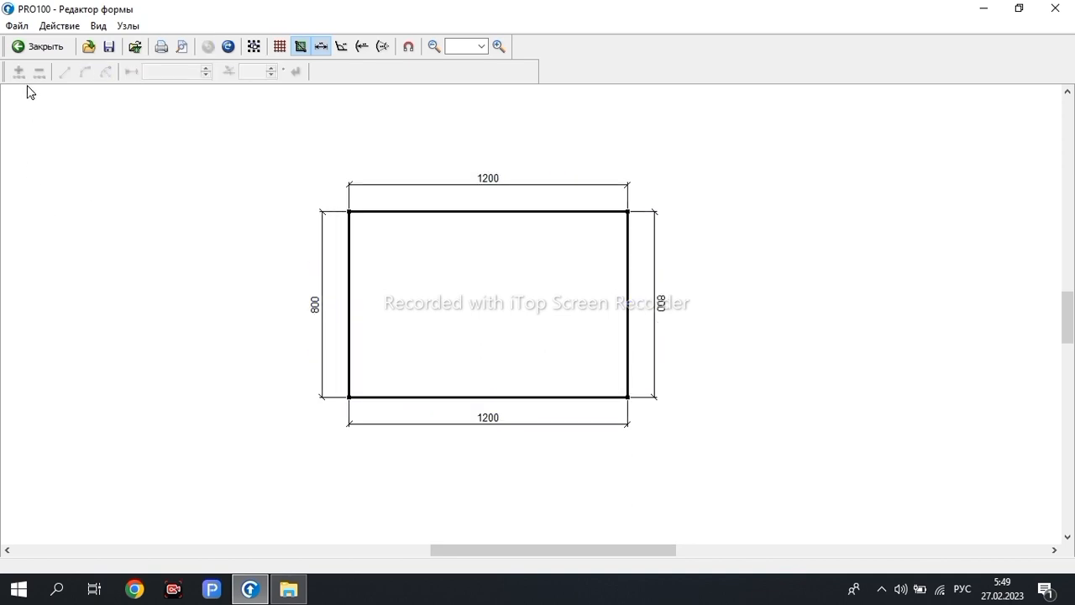
- Select the corner nodes of the outline one after another and clear the selection
click(625, 396)
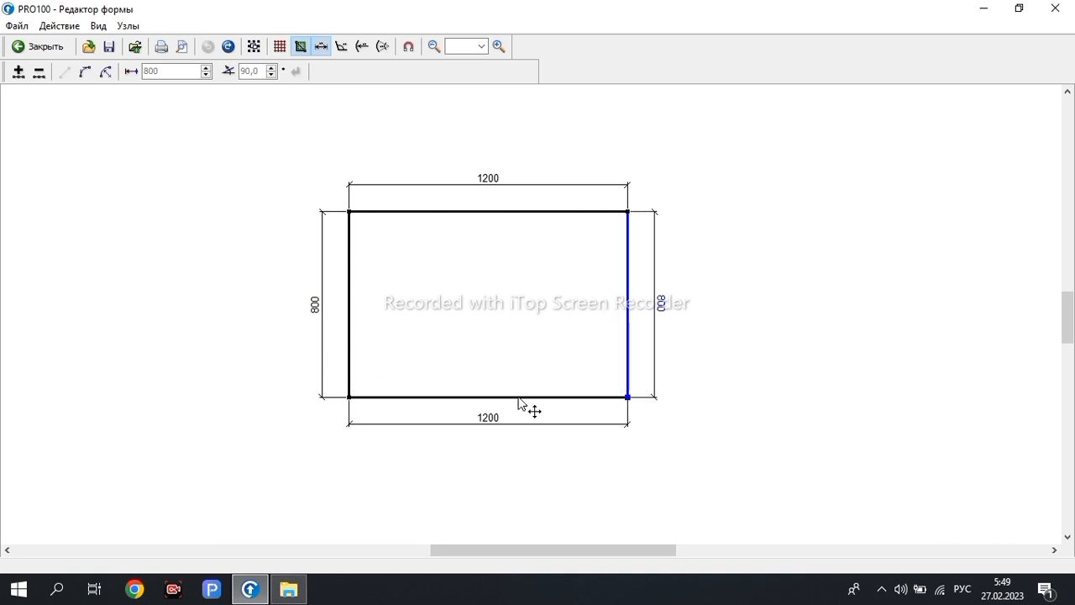
click(618, 212)
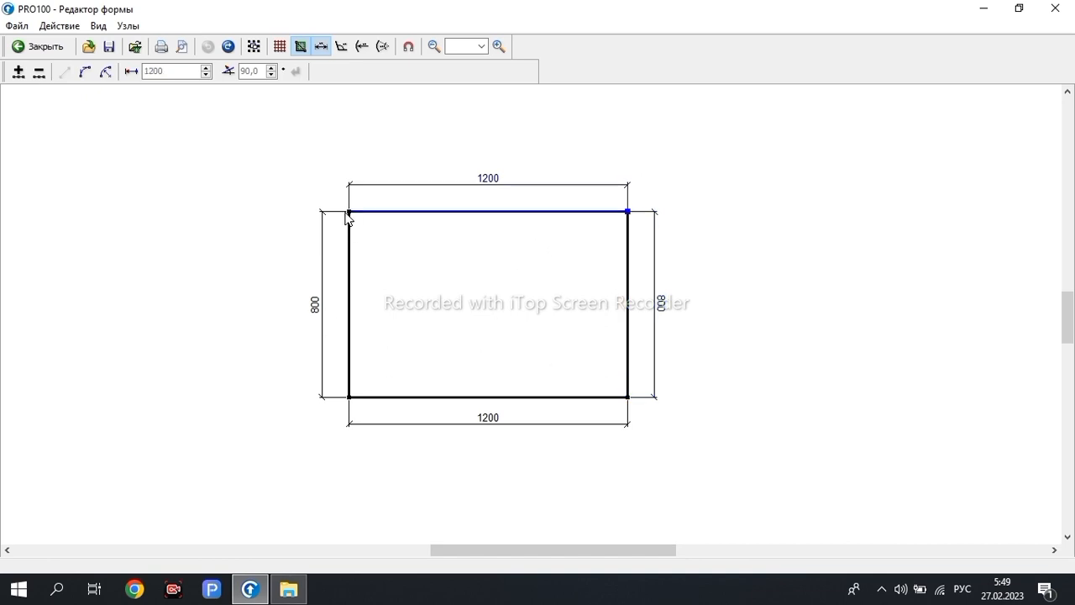
click(349, 252)
click(351, 398)
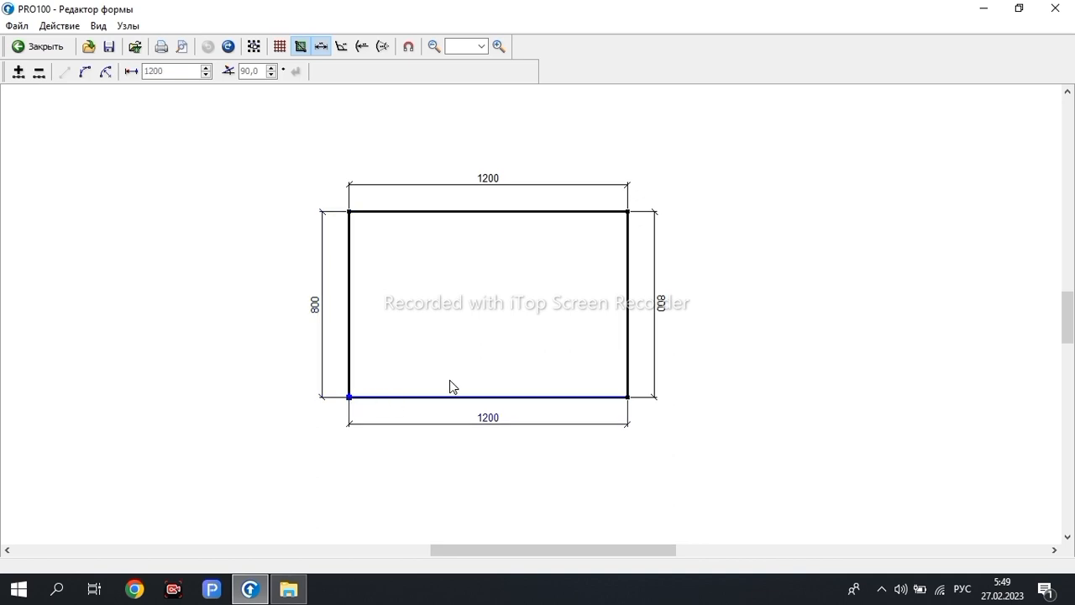
click(626, 382)
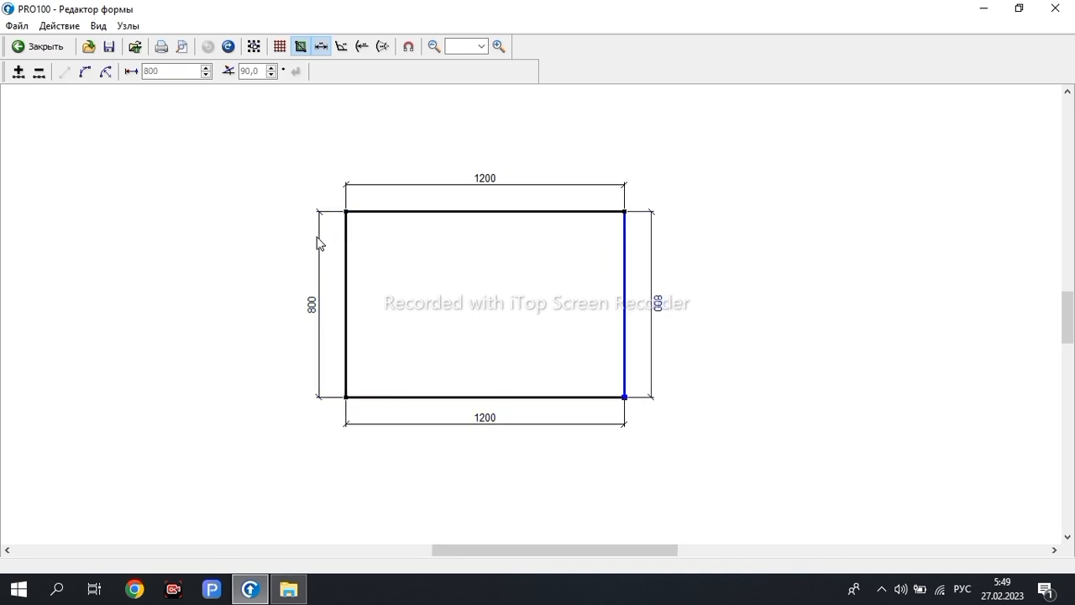
click(346, 219)
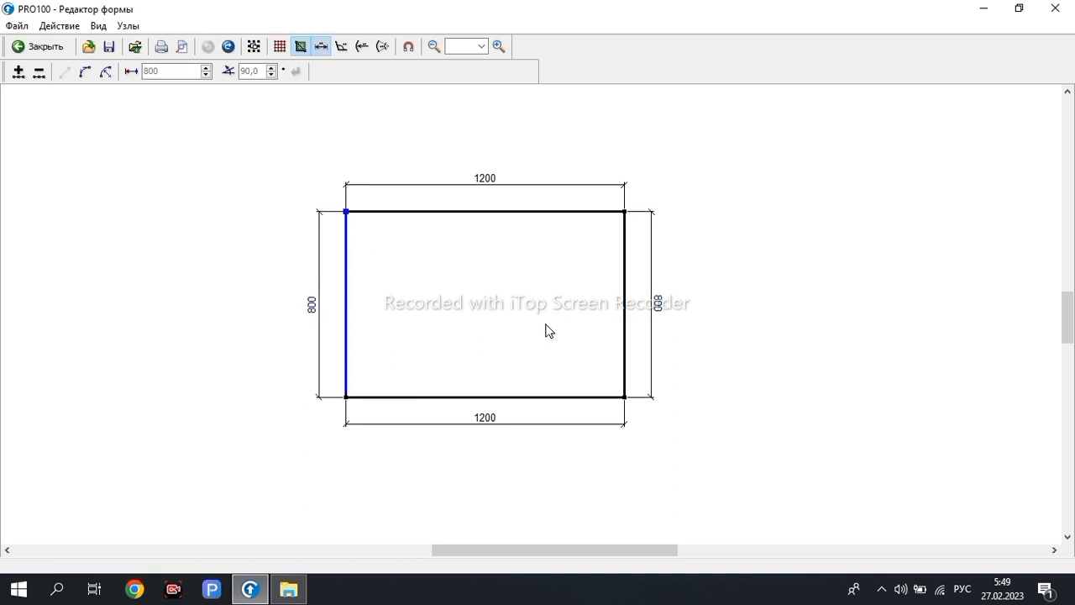
click(556, 292)
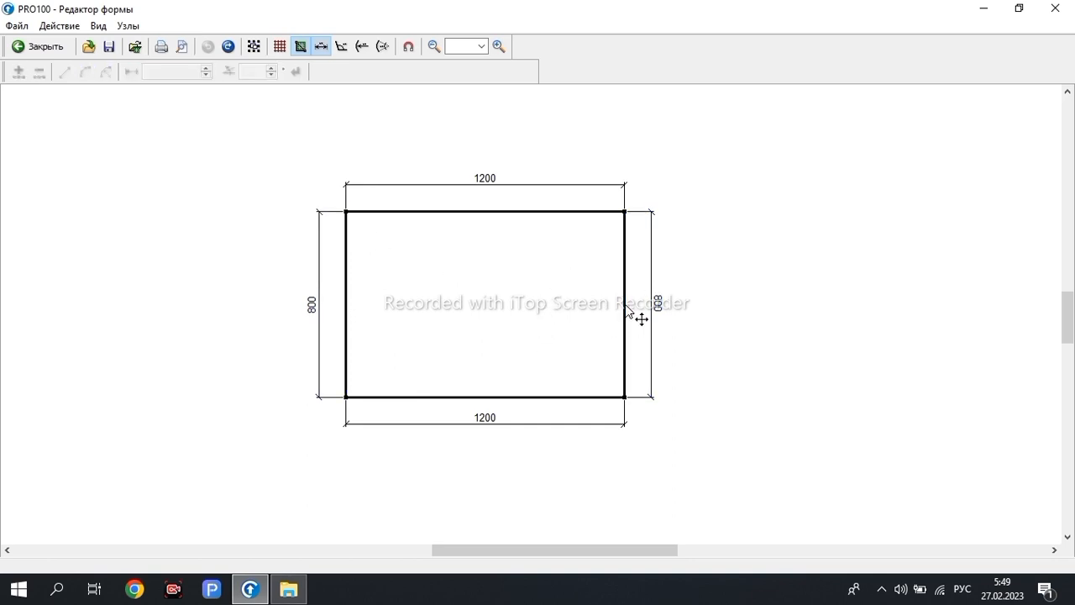
- Select the right edge, add nodes twice so the upper edge splits into 300 and the right edge into 200 segments, and undo both additions
click(626, 309)
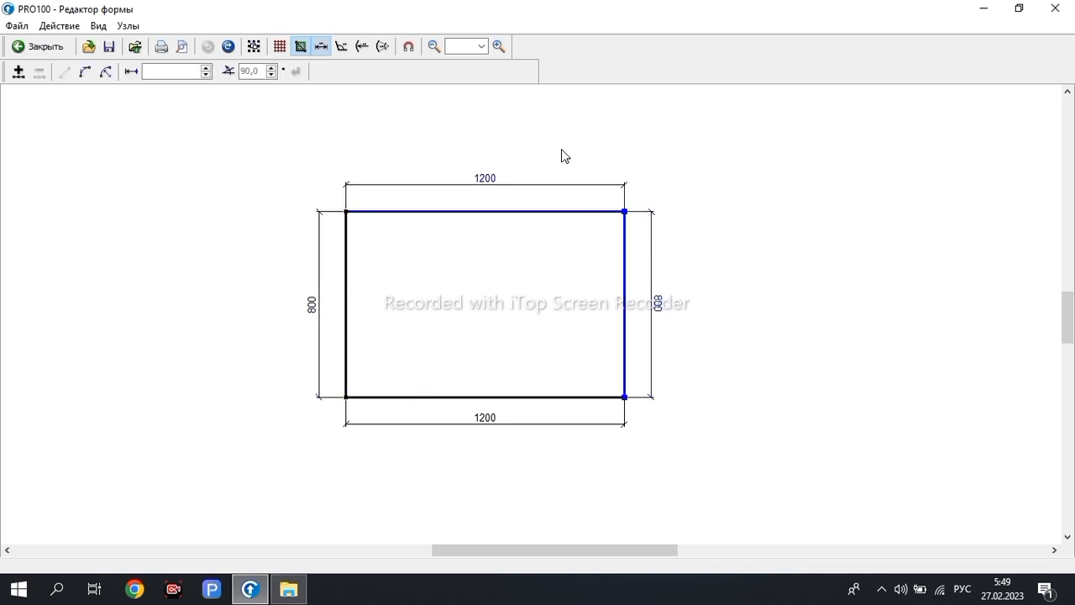
click(350, 312)
click(626, 286)
drag(359, 134, 361, 139)
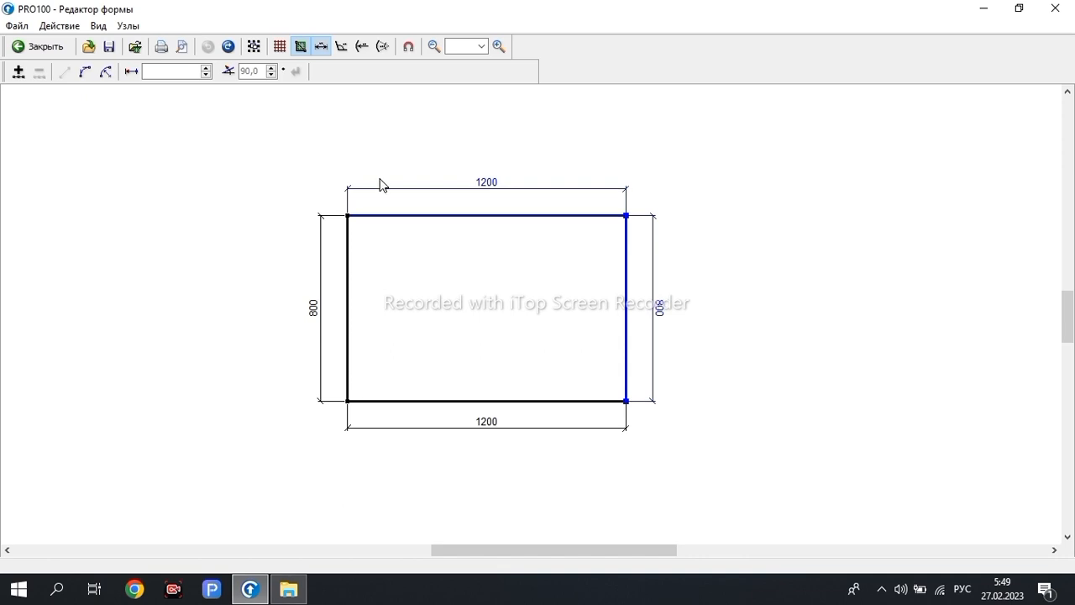
click(18, 72)
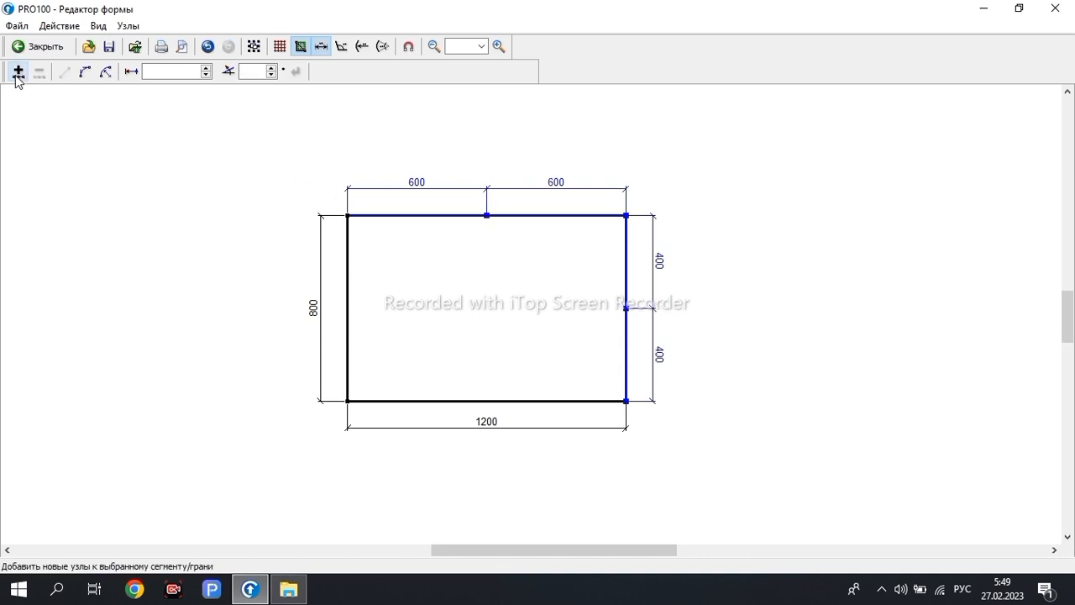
click(19, 73)
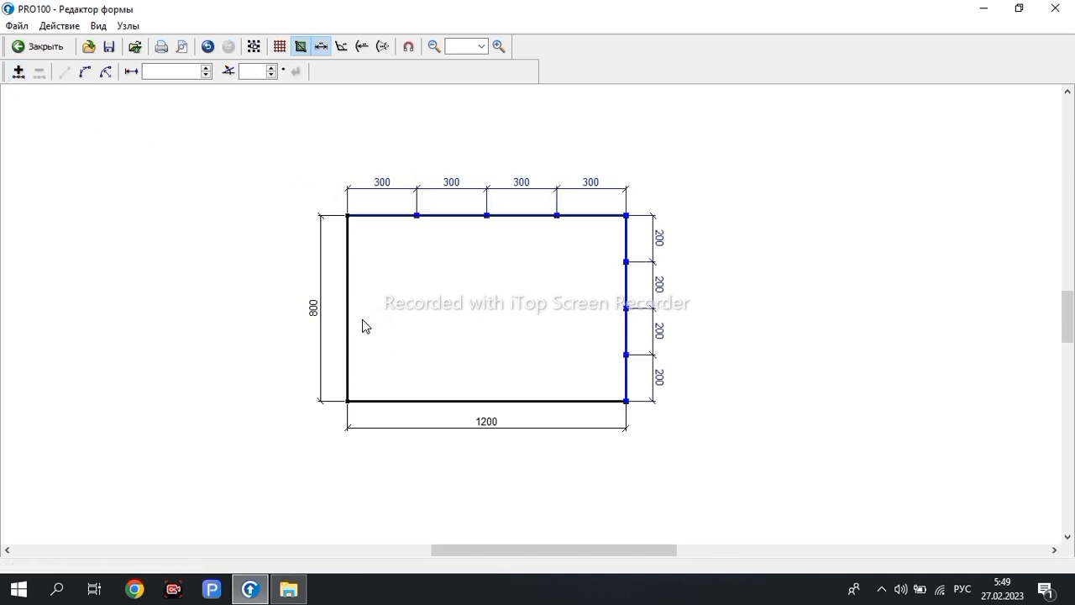
click(270, 200)
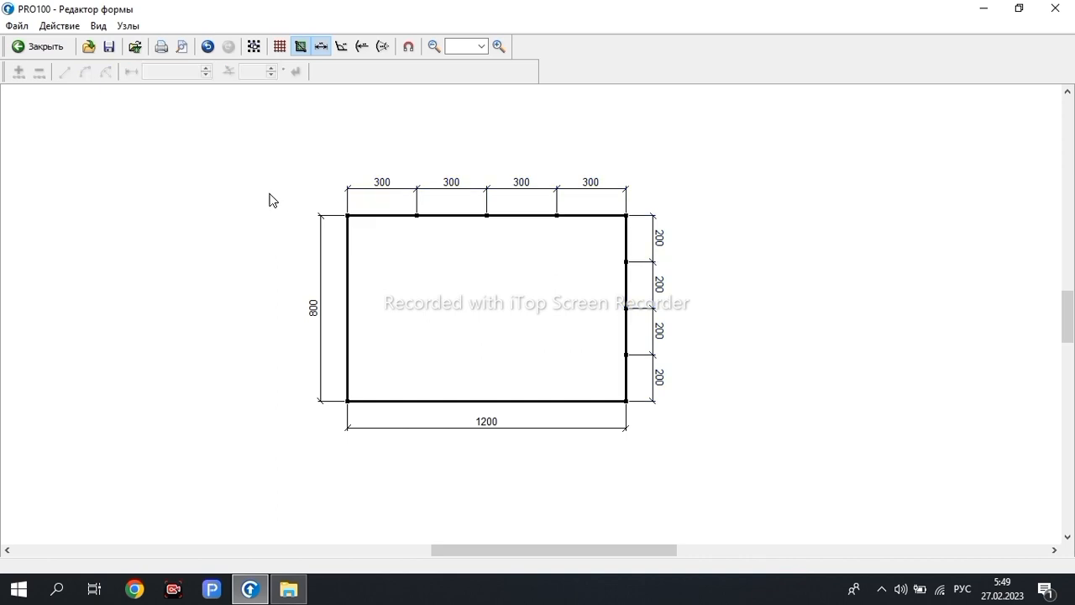
key(ctrl+z)
key(ctrl+z)
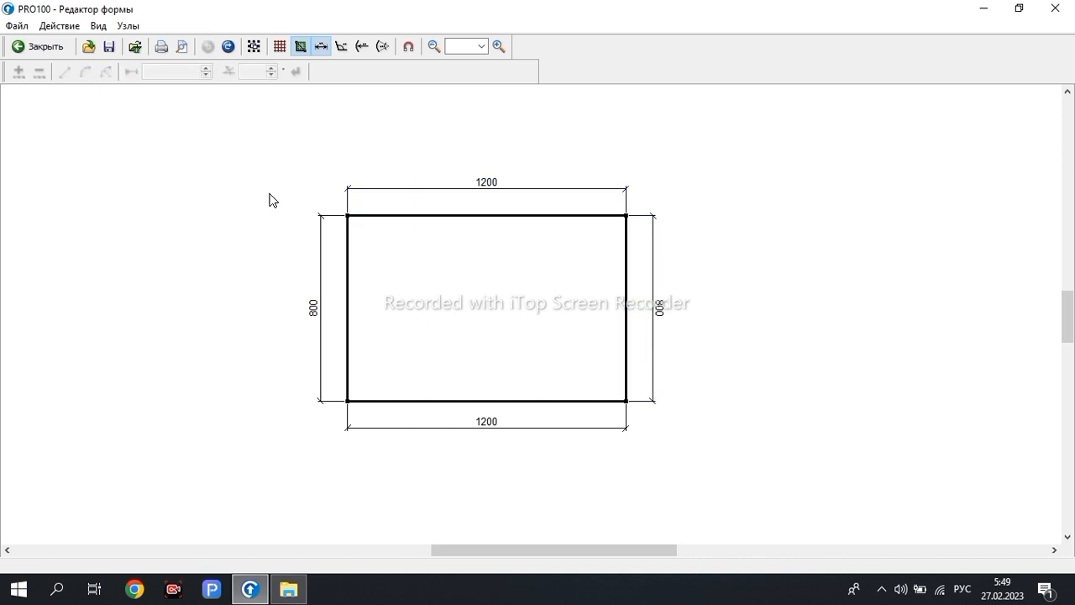
- Add nodes twice to all four edges, splitting them into 300 and 200 segments, and clear the selection
key(ctrl+a)
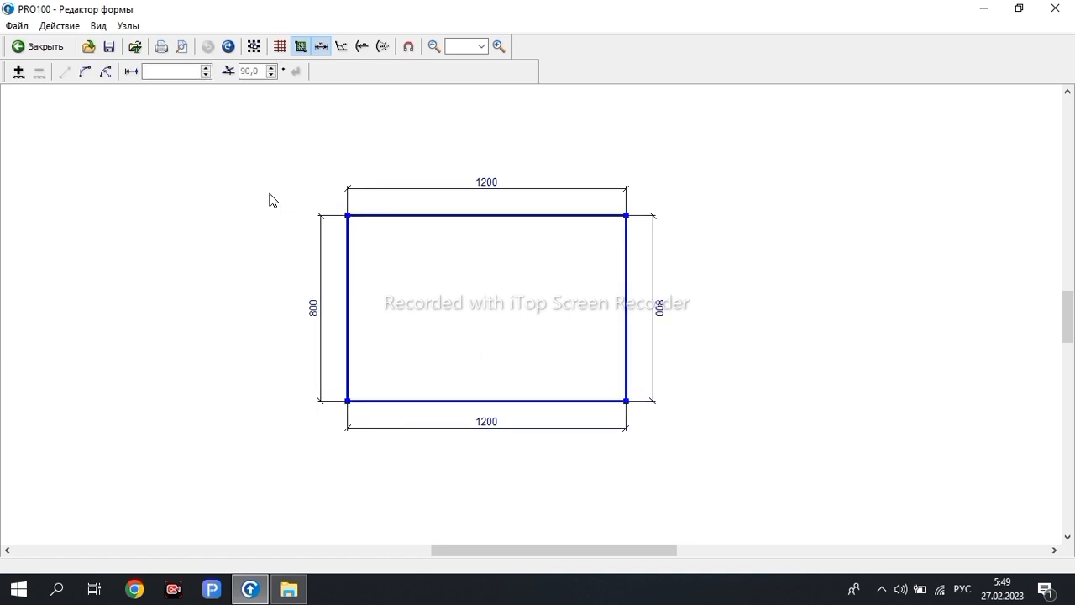
click(18, 72)
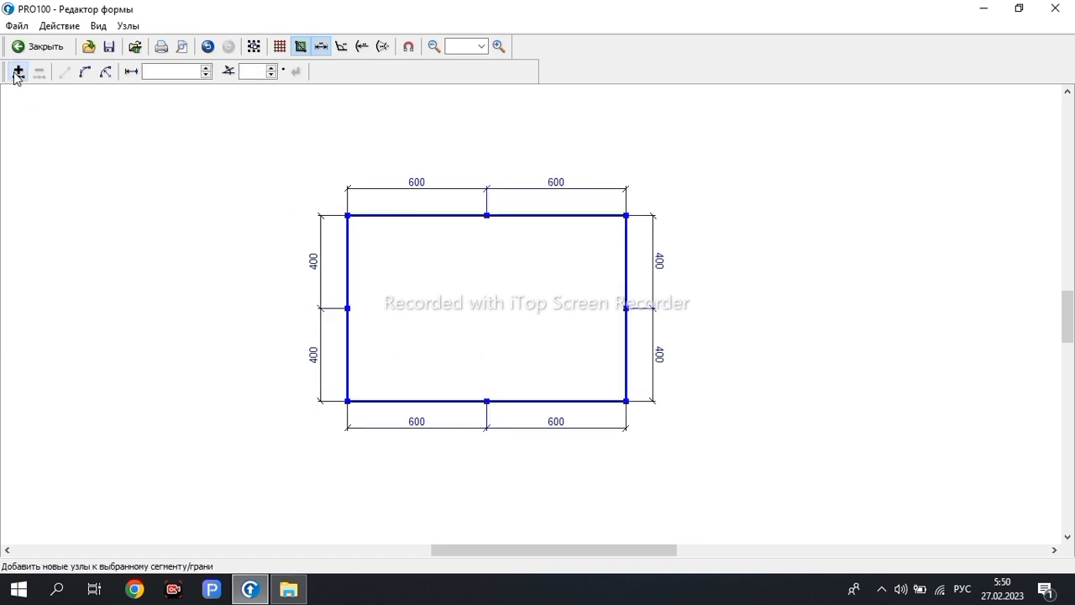
click(18, 72)
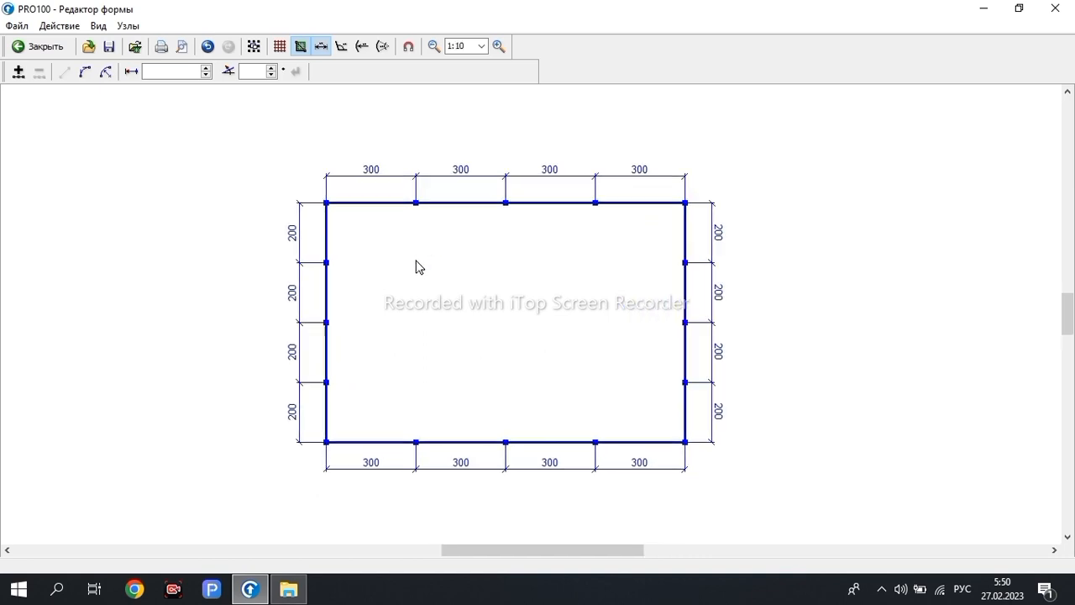
scroll(416, 267, up, 1)
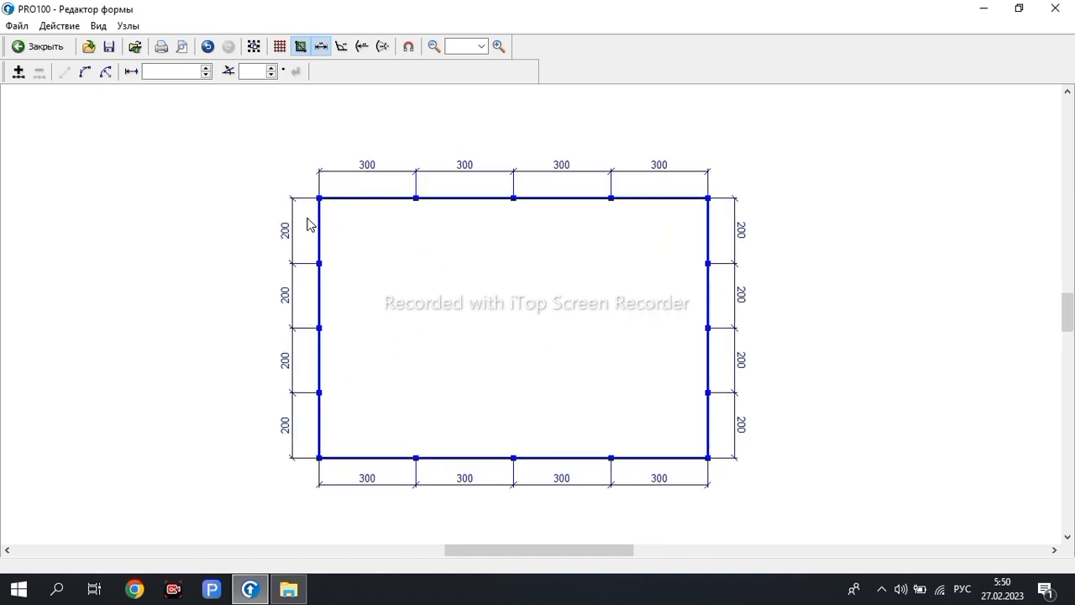
click(324, 173)
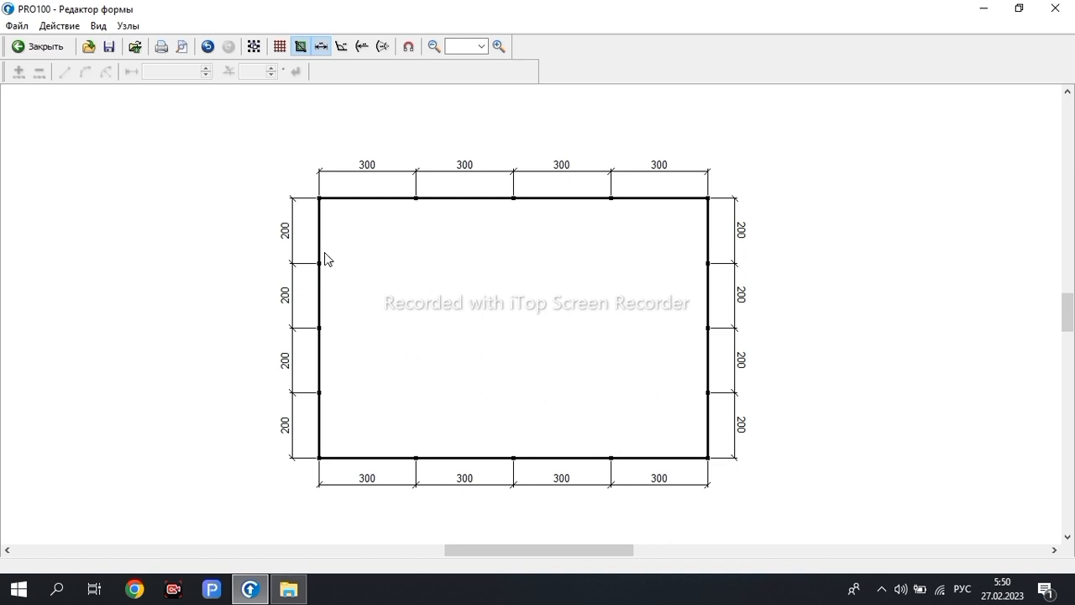
- Set the length of the first segment on the upper edge to 200
click(419, 202)
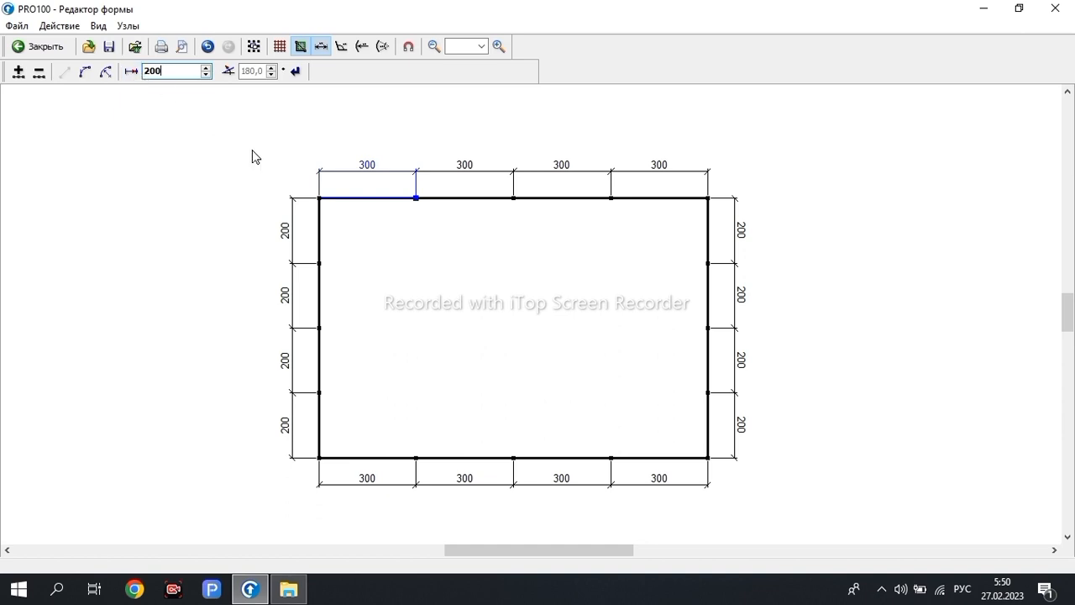
key(Return)
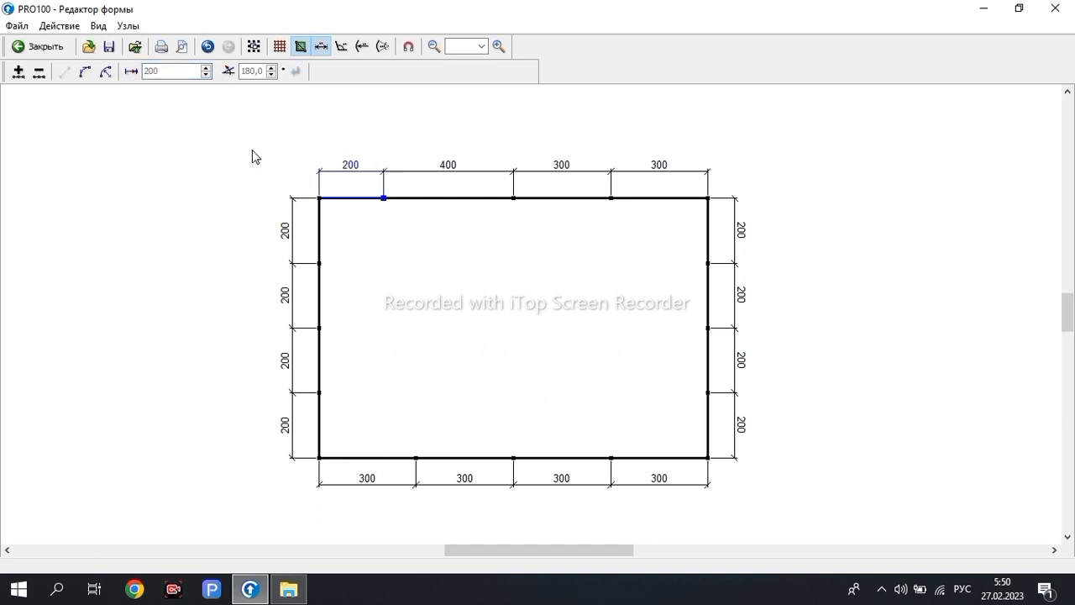
- Try moving the upper intermediate node of the left edge freehand and undo the move
click(333, 278)
drag(334, 278, 338, 314)
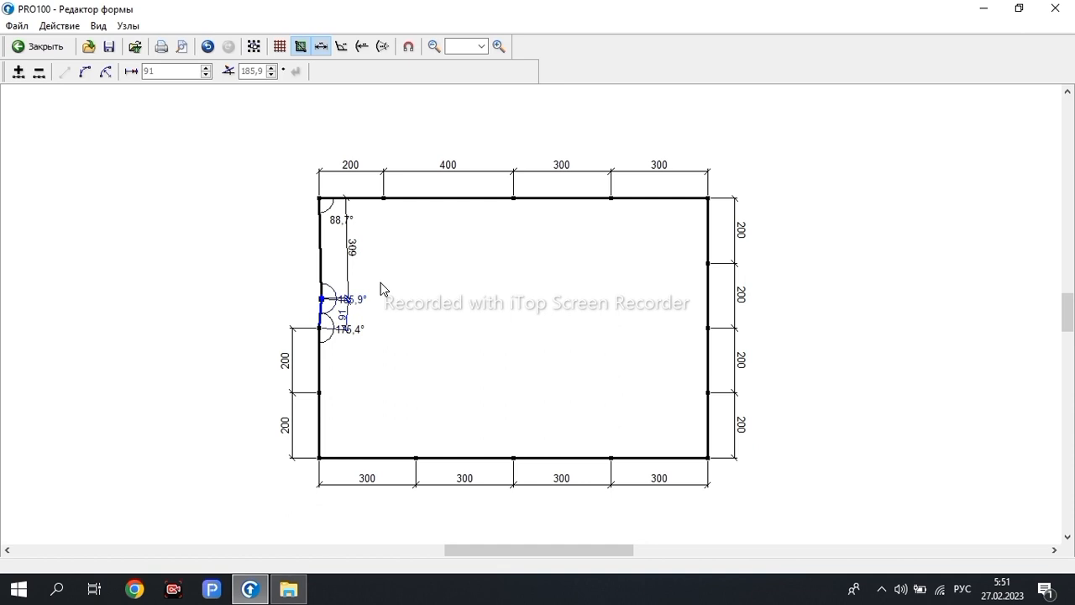
key(ctrl+z)
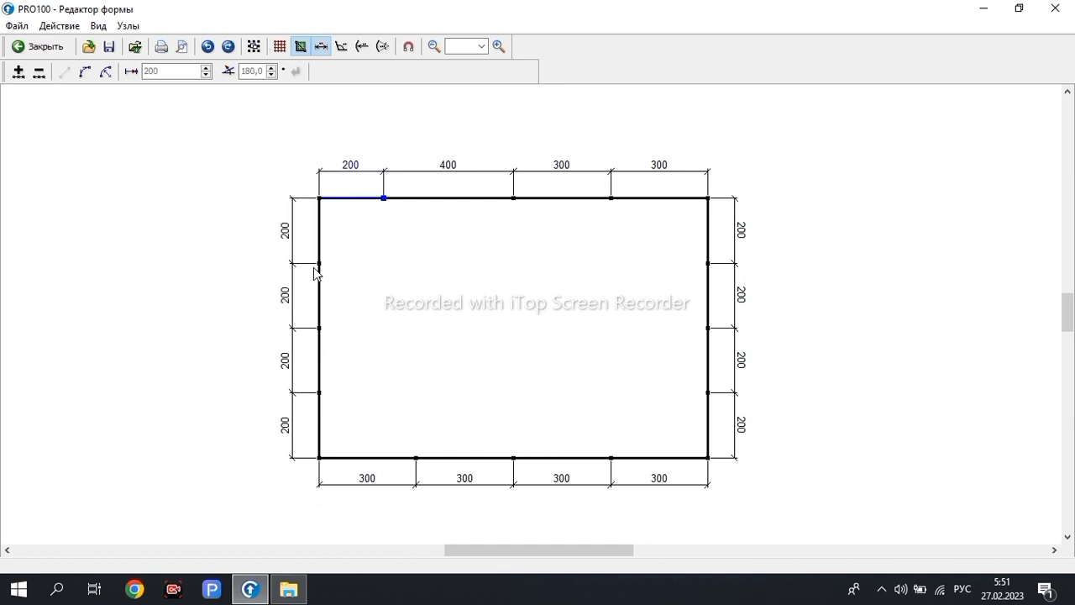
- Set the length of the uppermost segment on the left edge to 150
click(322, 214)
click(132, 74)
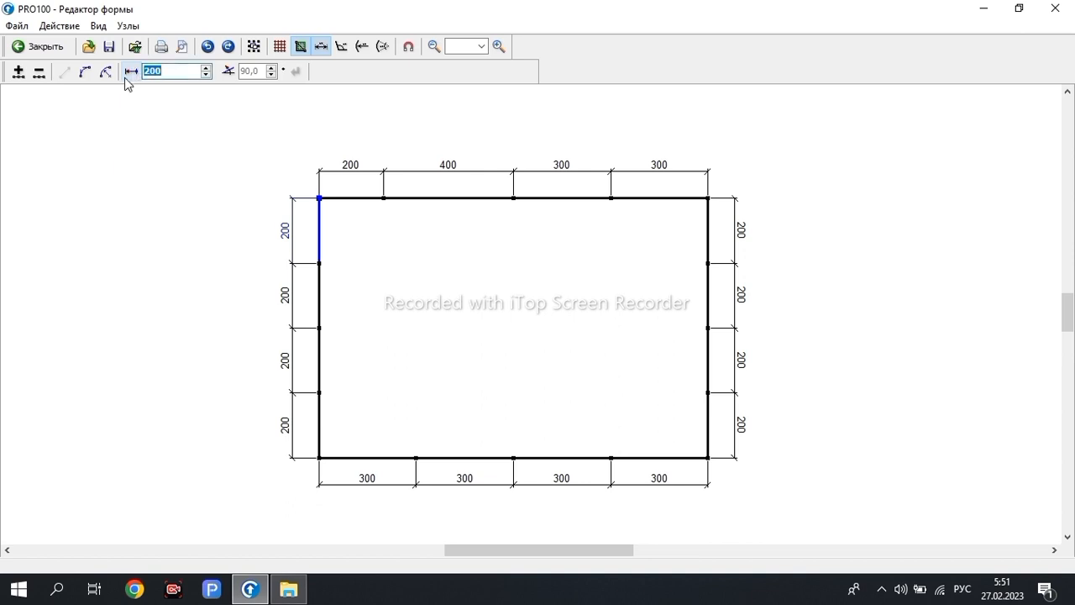
click(167, 72)
key(Return)
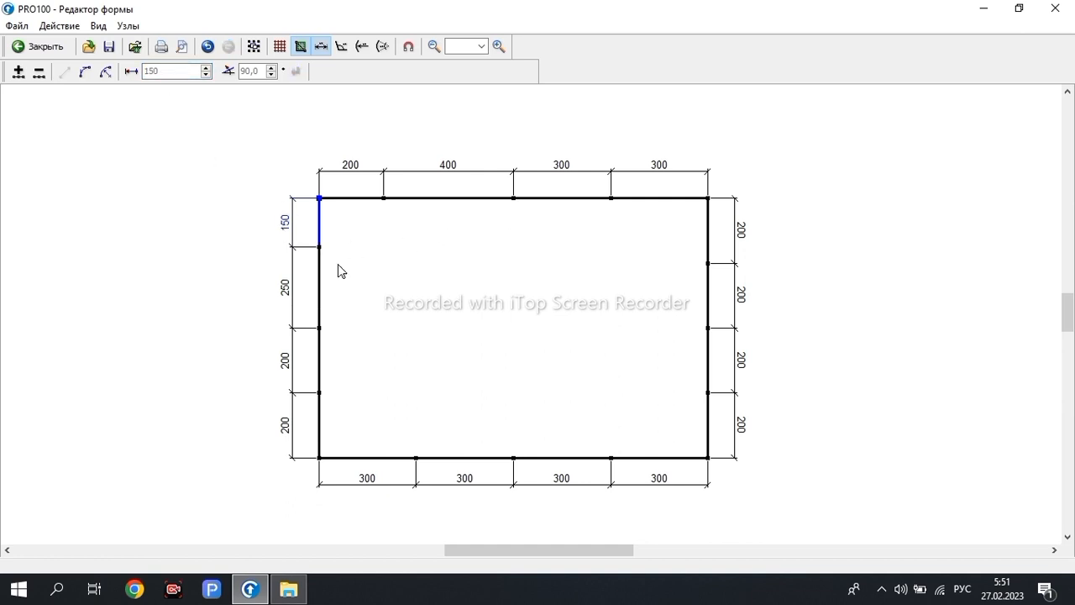
- Set the length of the second segment on the upper edge to 300
click(507, 200)
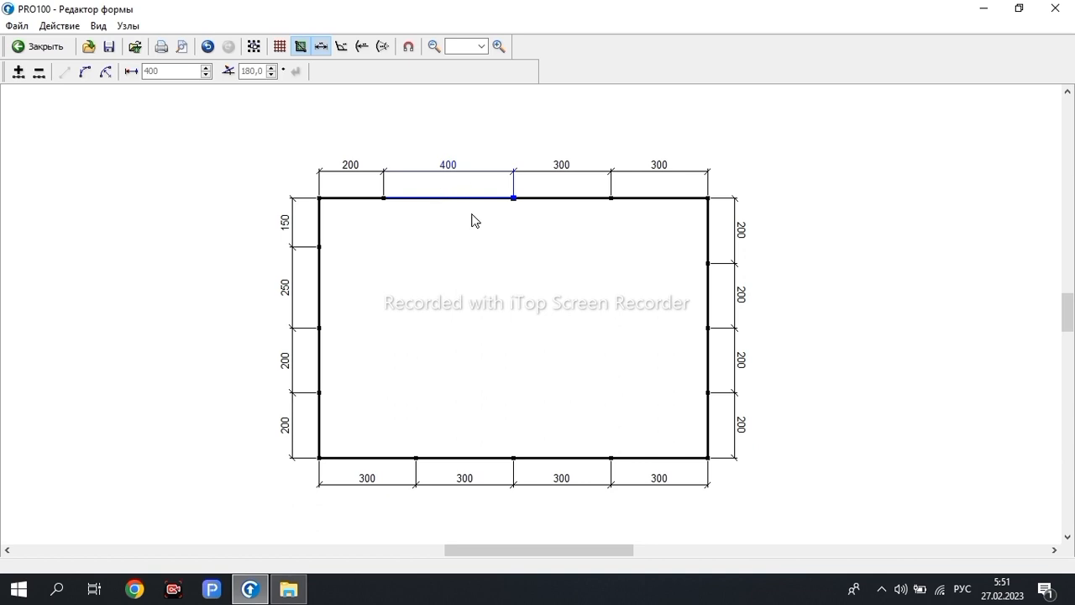
click(131, 72)
click(178, 72)
text(300)
key(Return)
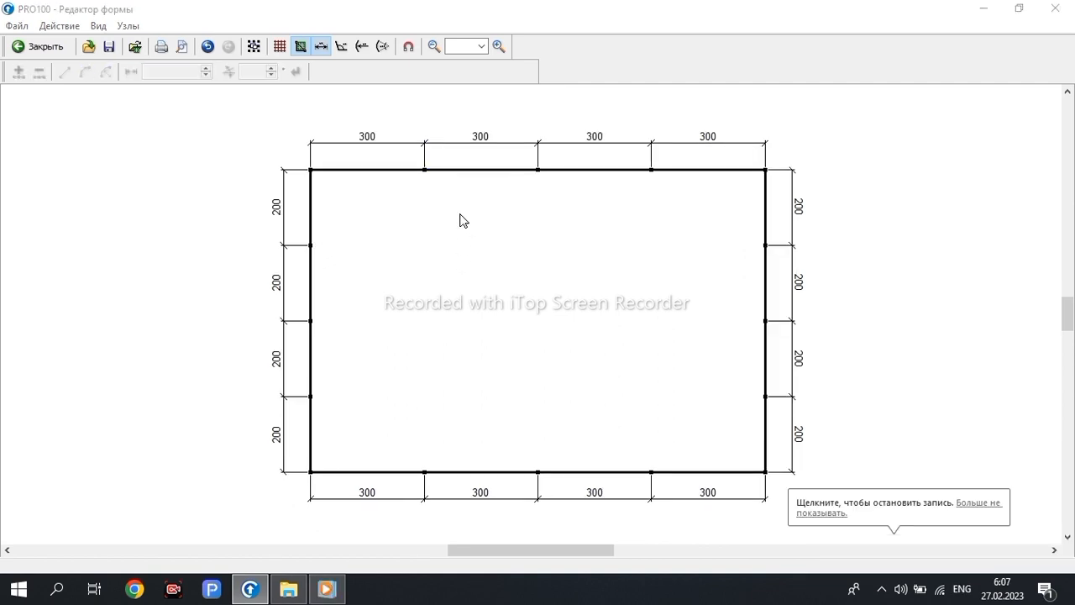
- Convert the first segment of the upper edge into a curve and pull both control handles into the panel to form a deep bulge
click(426, 171)
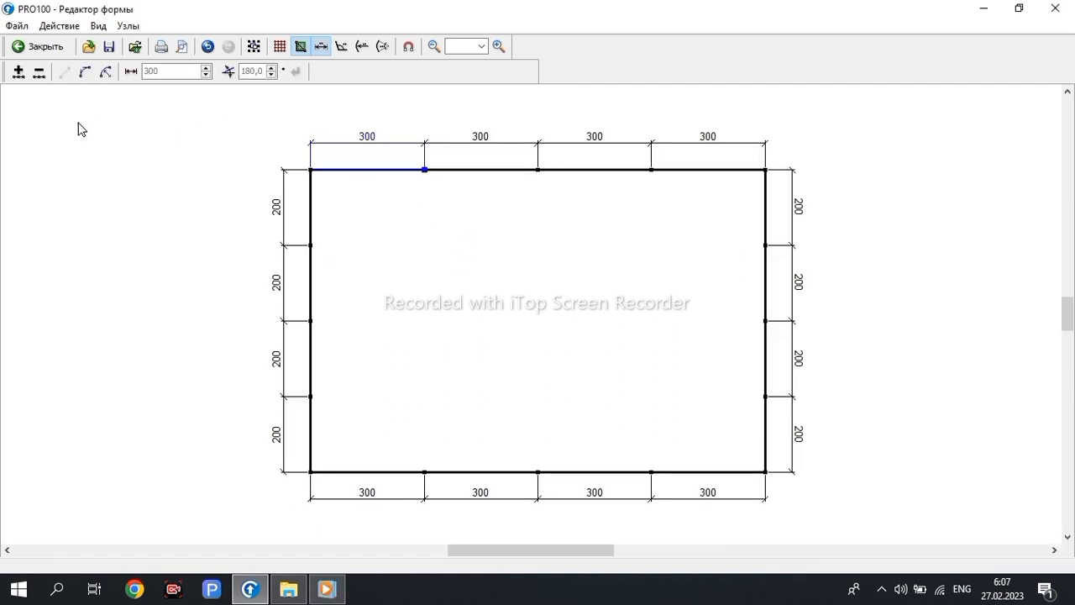
click(86, 76)
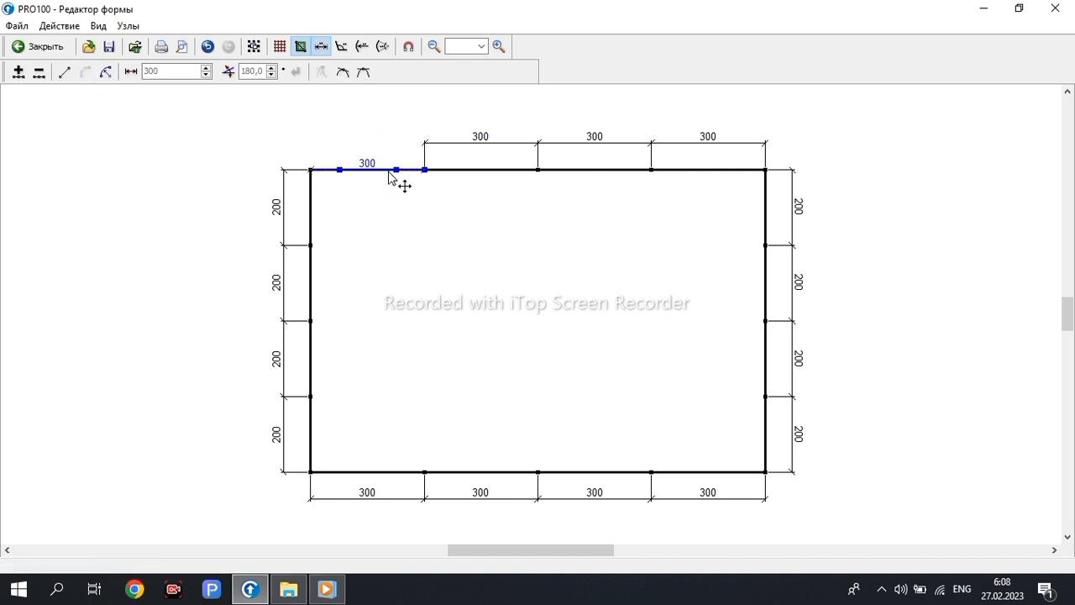
drag(340, 170, 345, 273)
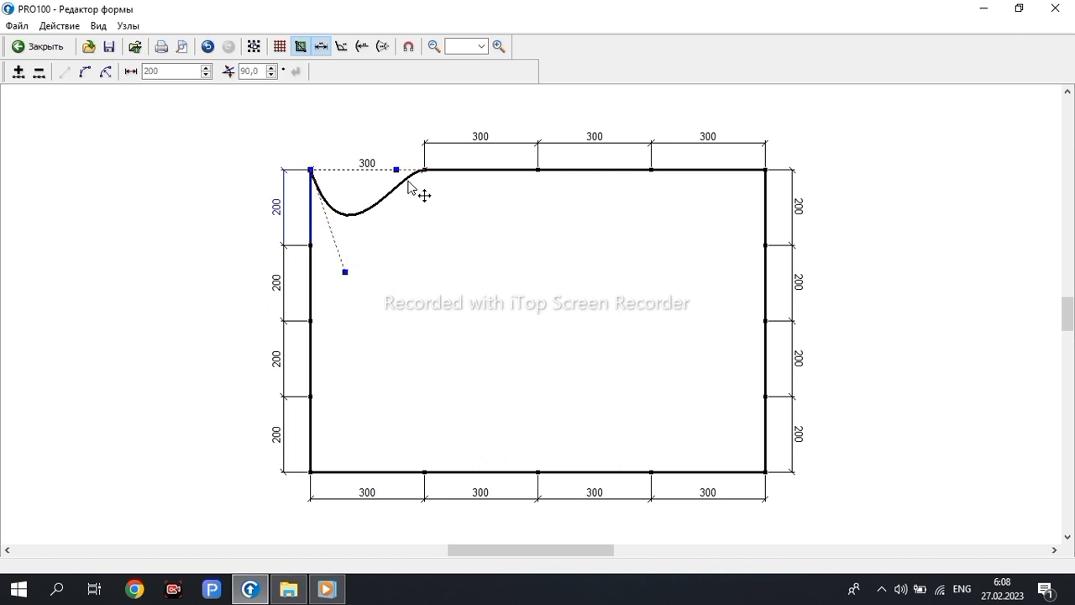
drag(396, 170, 409, 287)
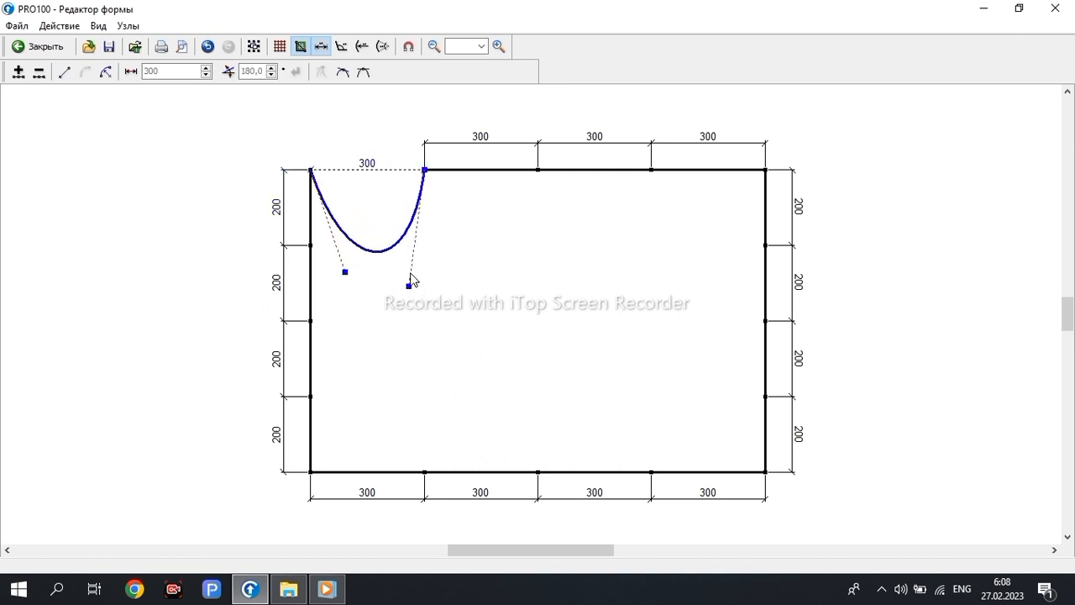
drag(345, 273, 308, 339)
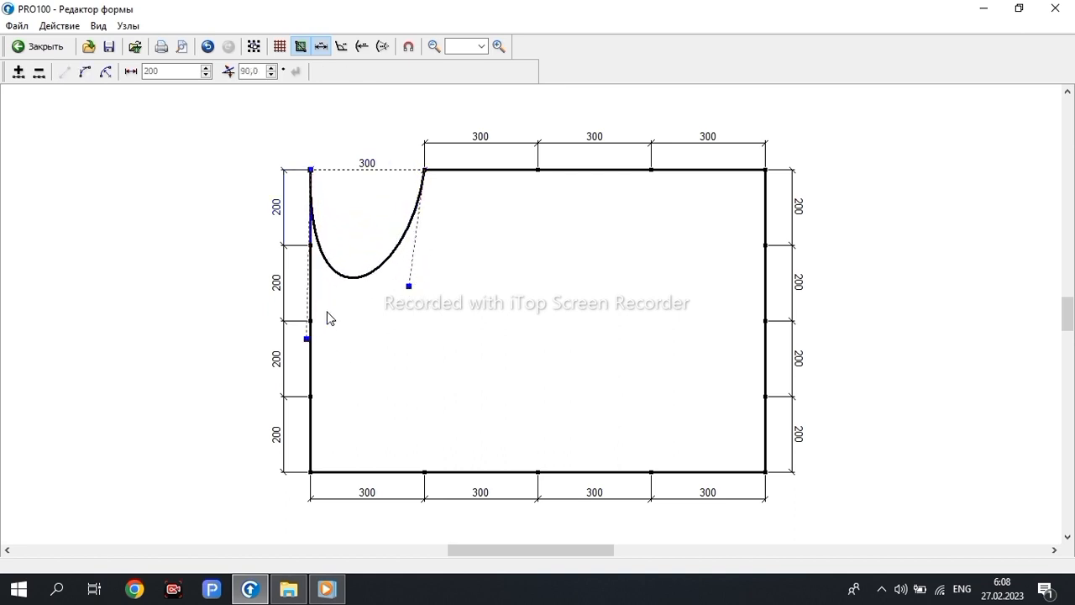
drag(411, 289, 547, 377)
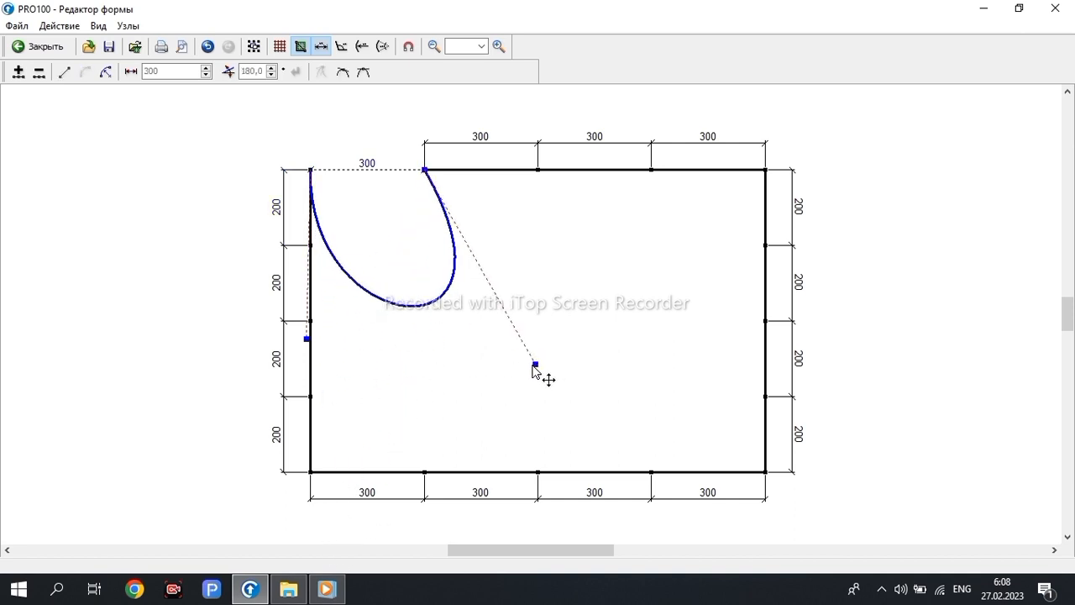
- Convert the second segment of the upper edge into a curve, shape it into an S-wave with its two handles, and clear the selection
click(536, 170)
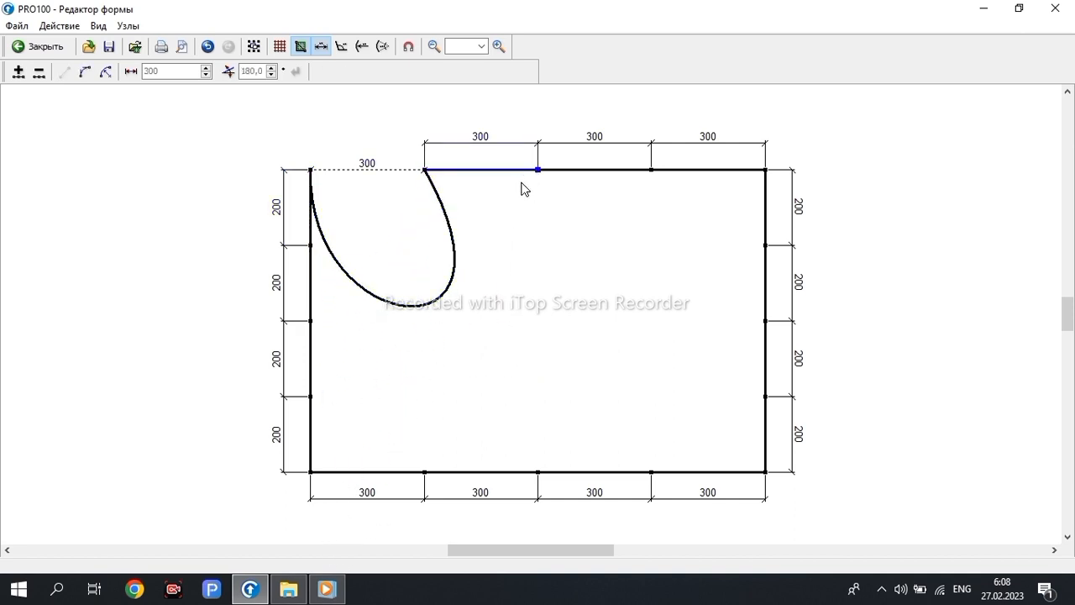
click(84, 74)
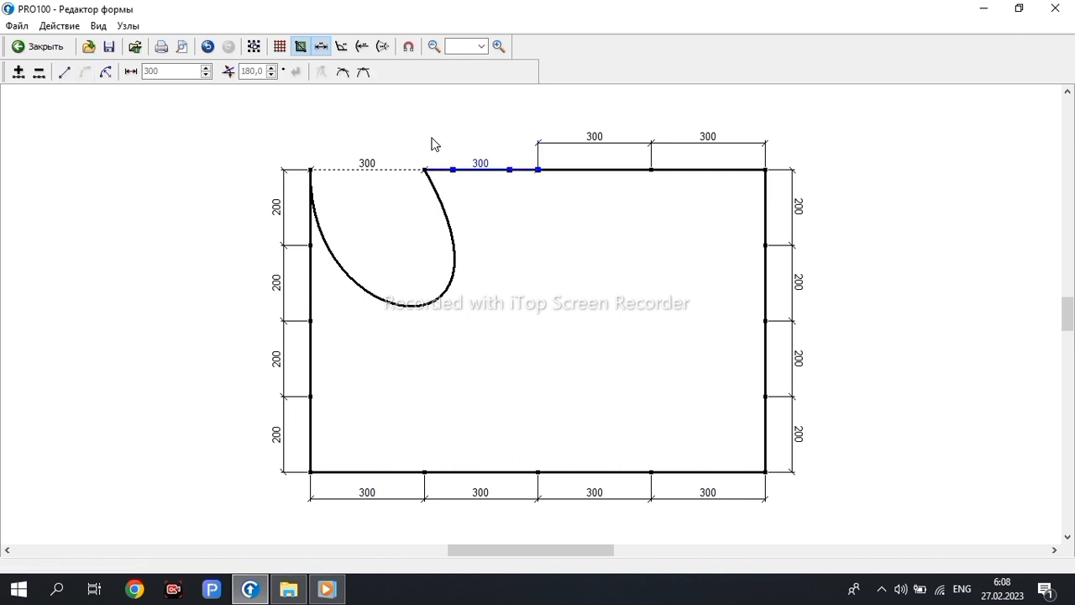
click(451, 172)
drag(451, 172, 504, 42)
drag(510, 170, 469, 376)
click(575, 236)
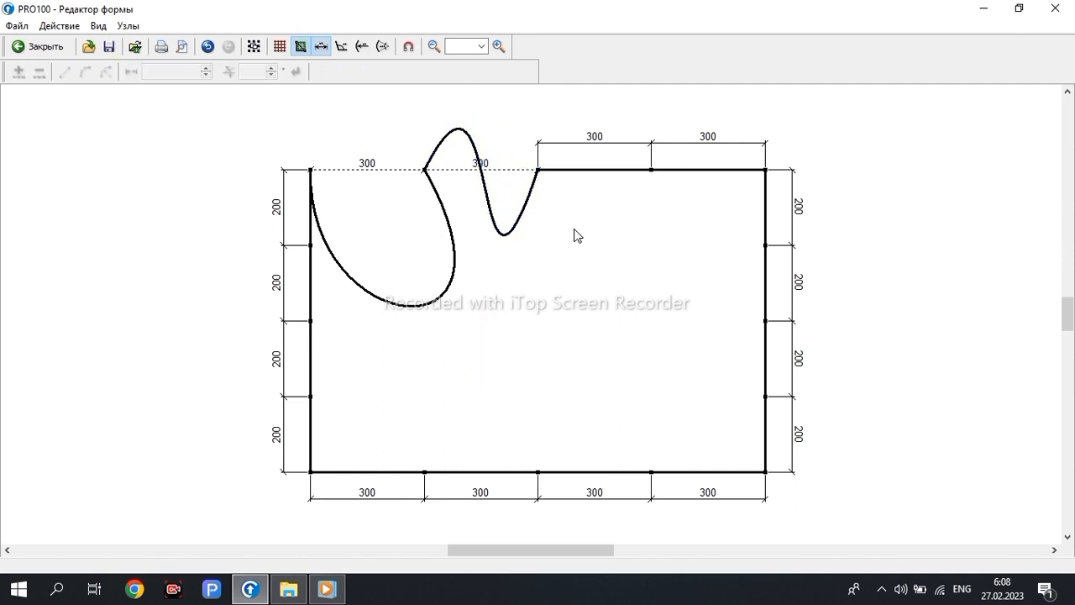
- Undo all the curve edits on the upper edge and clear the selection
key(ctrl+z)
key(ctrl+z)
key(ctrl+z)
key(ctrl+z)
key(ctrl+z)
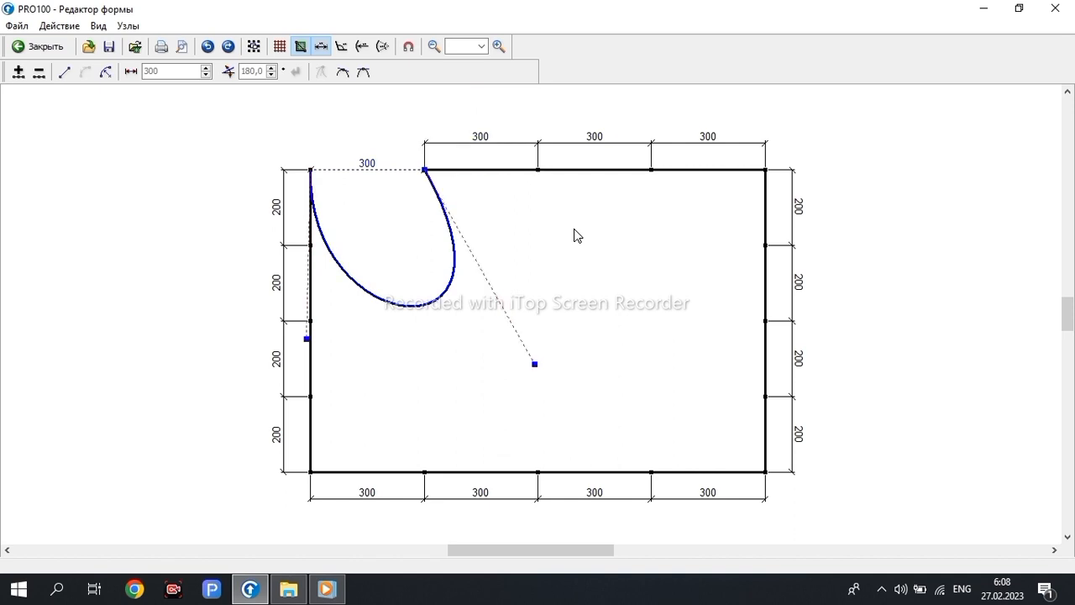
key(ctrl+z)
key(ctrl+z)
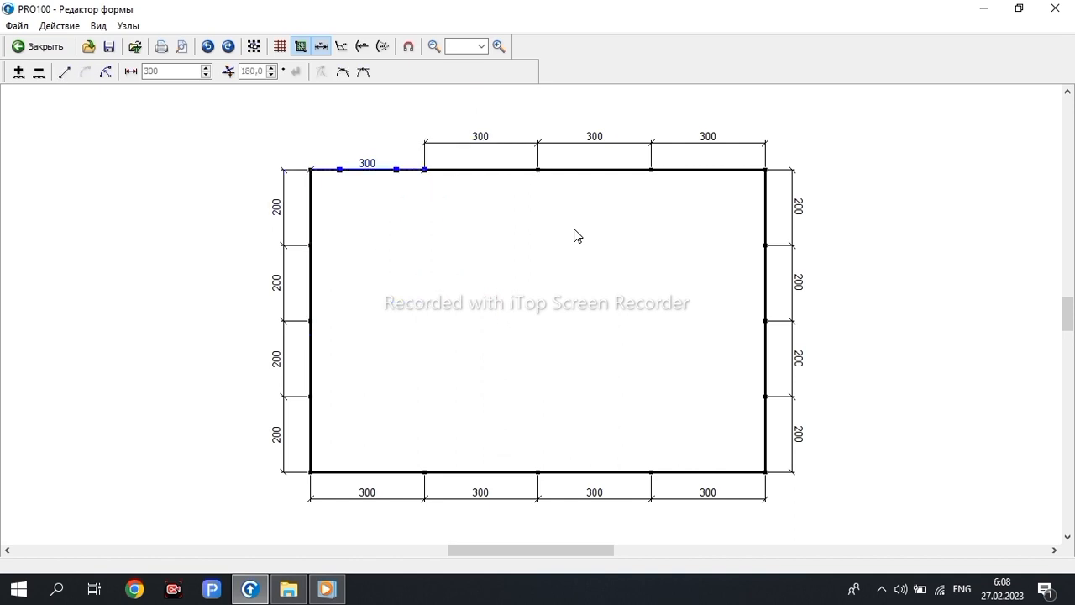
key(ctrl+z)
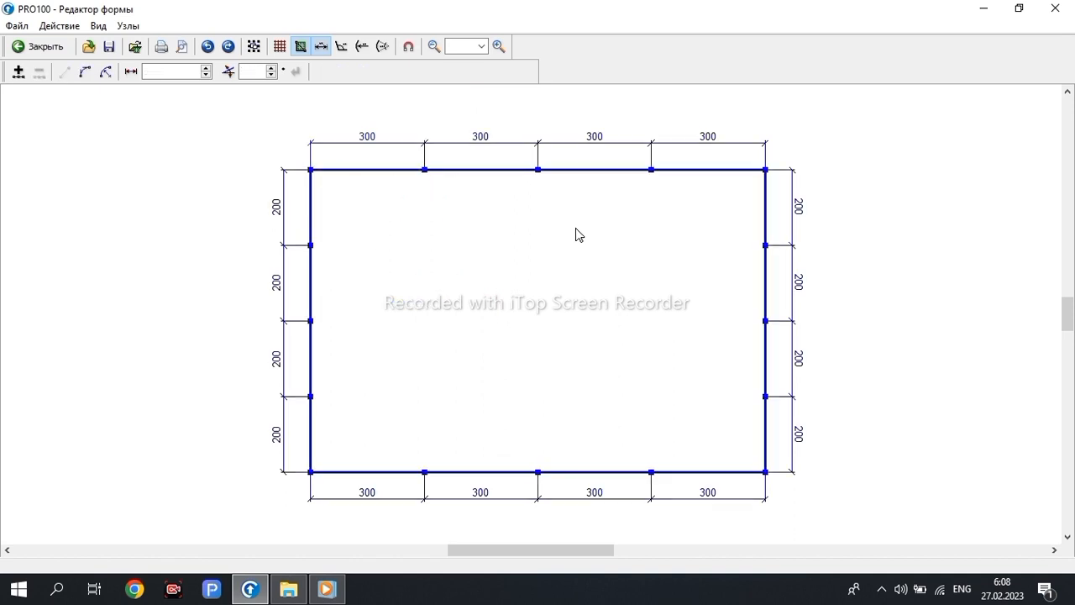
click(575, 228)
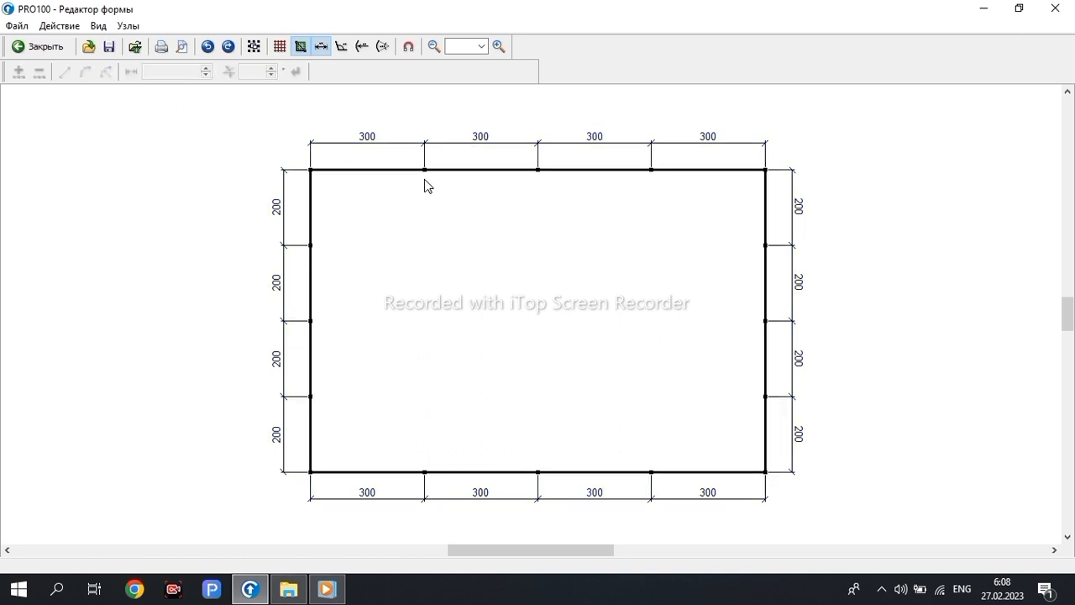
- Convert the second segment of the upper edge into an arc and move its centre to give a radius of about 158
click(540, 174)
click(540, 172)
click(539, 172)
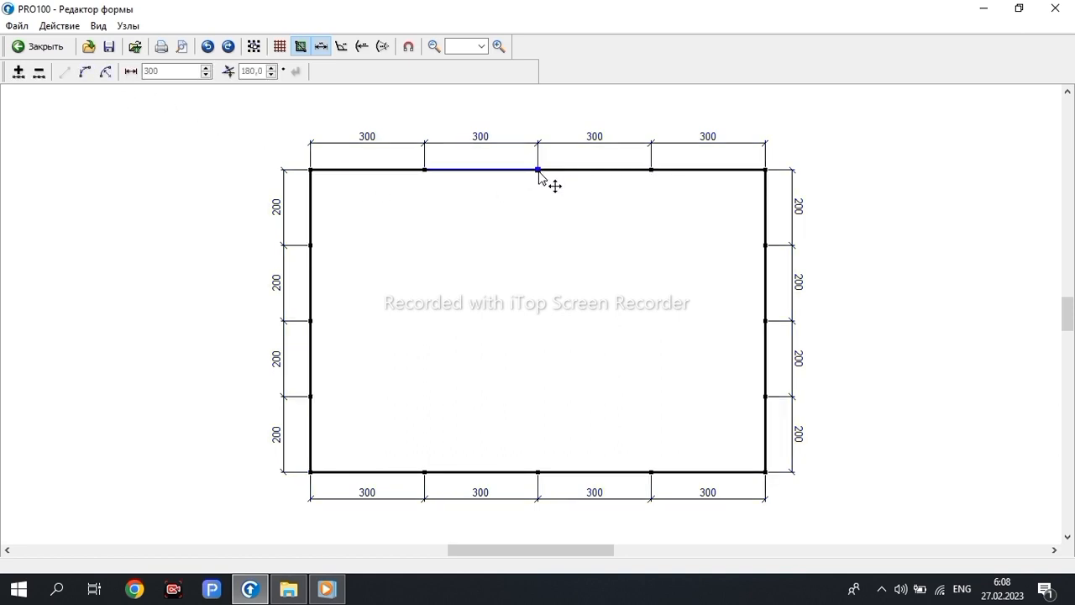
click(105, 74)
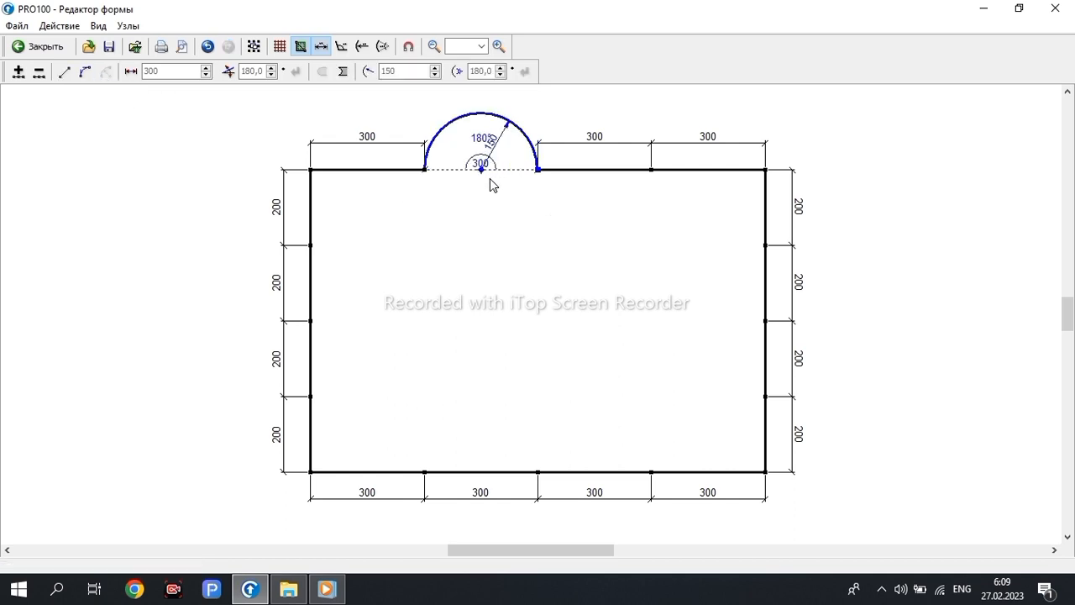
drag(480, 171, 552, 184)
scroll(503, 232, down, 1)
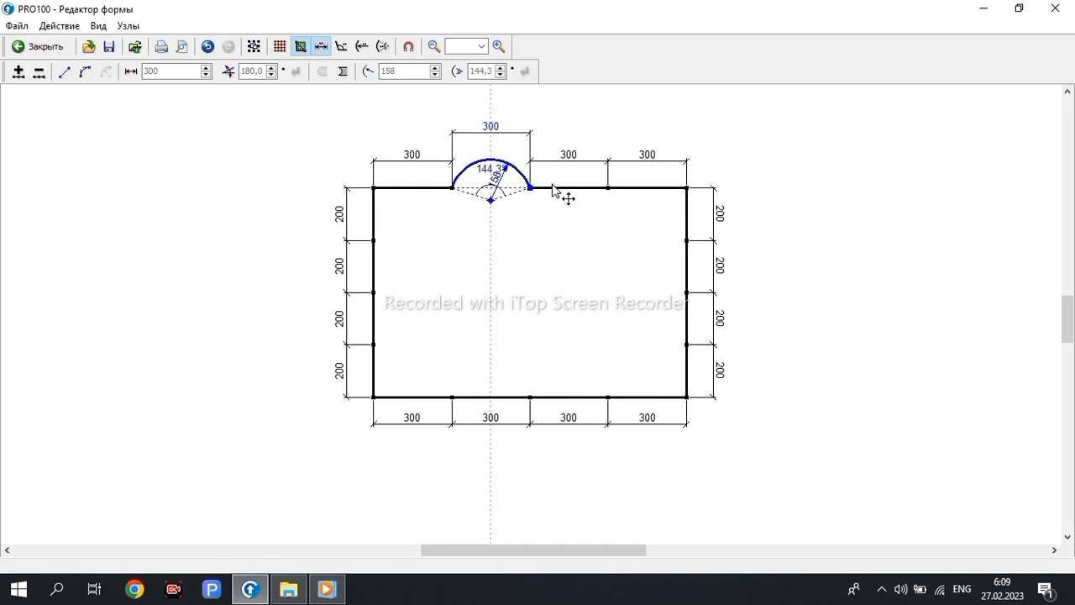
- Set the arc's angle to 45° and change it to 80°, finishing by clearing the selection
double_click(491, 71)
key(Return)
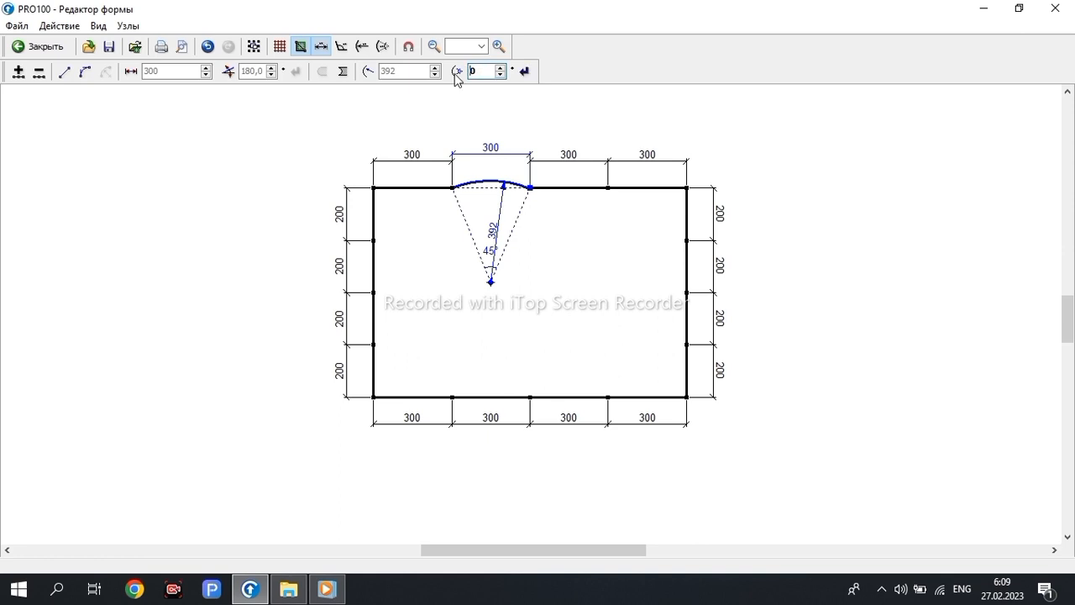
text(8)
key(Return)
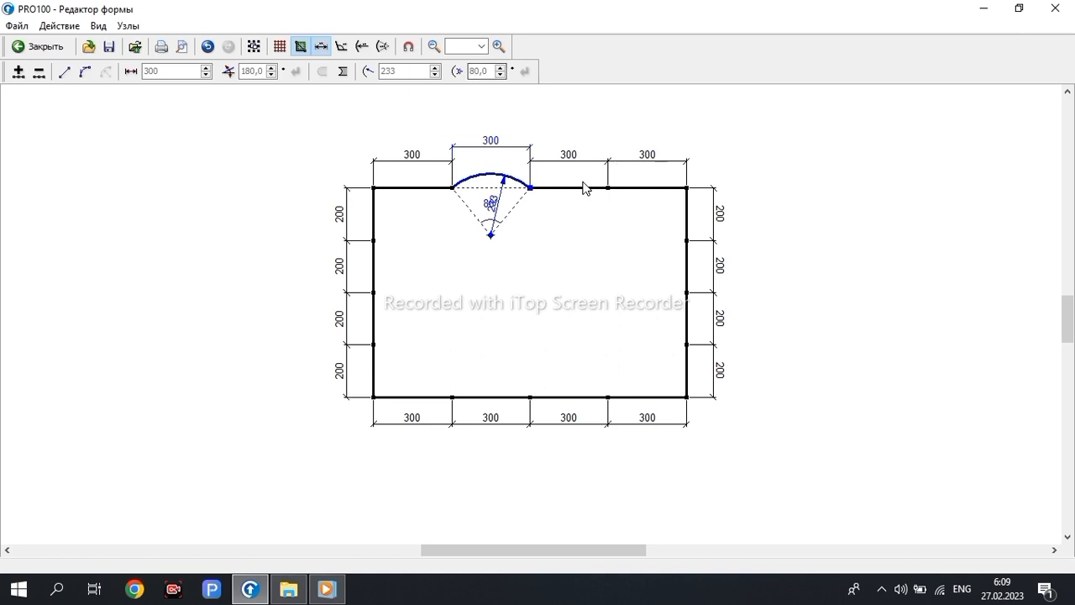
scroll(523, 219, up, 1)
click(607, 229)
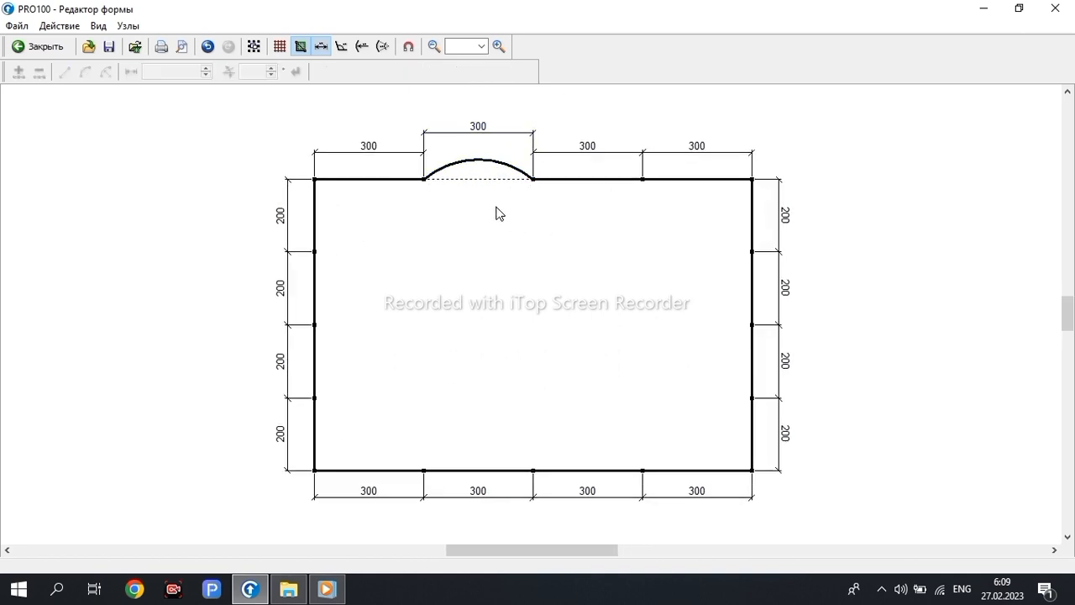
- Reselect the arc segment on the upper edge and inspect its radius and angle
click(540, 185)
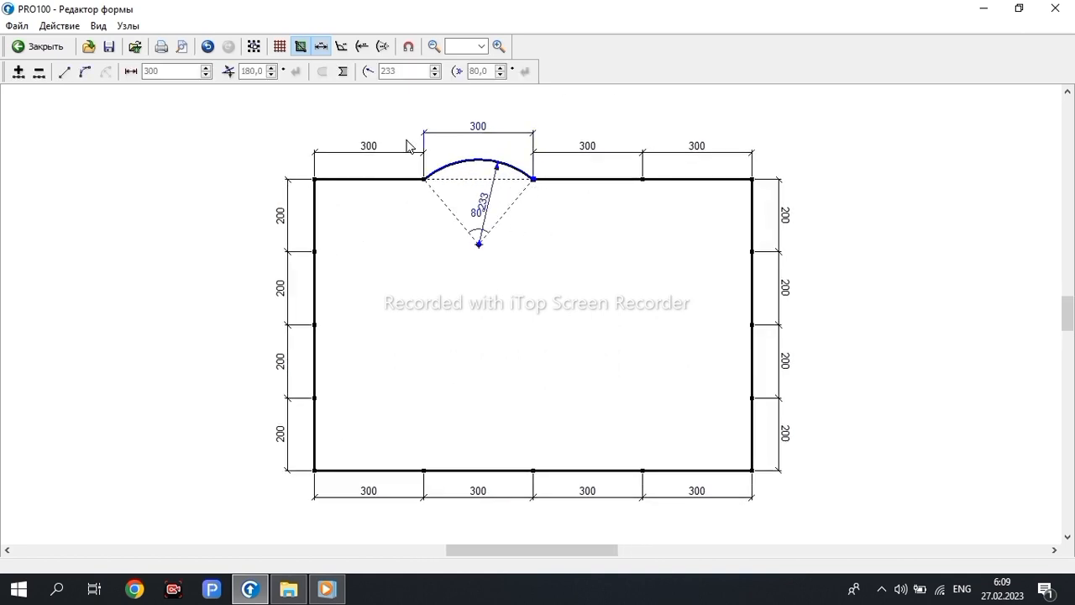
scroll(269, 317, down, 1)
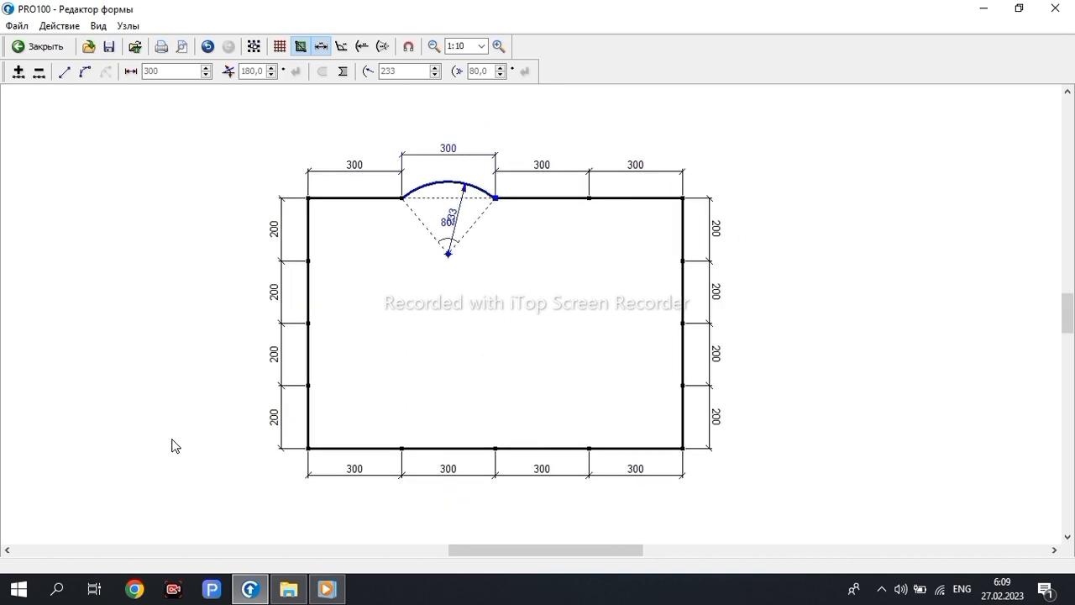
scroll(314, 468, up, 1)
scroll(313, 467, up, 2)
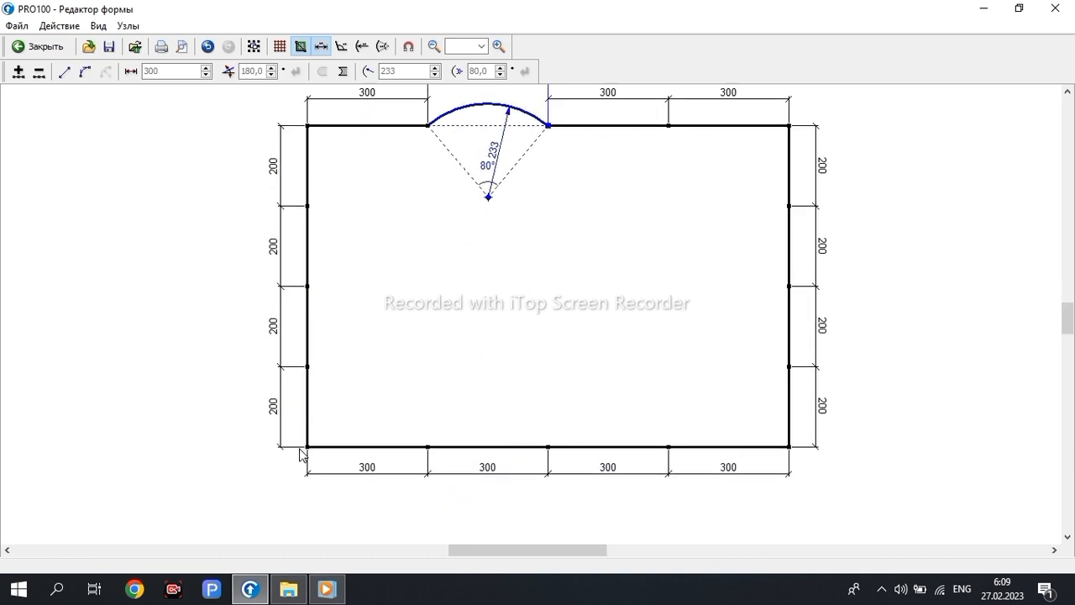
- Try setting the lower-left corner's angle to 45° by swinging the adjacent lower-edge segment inward, and undo the change
click(308, 448)
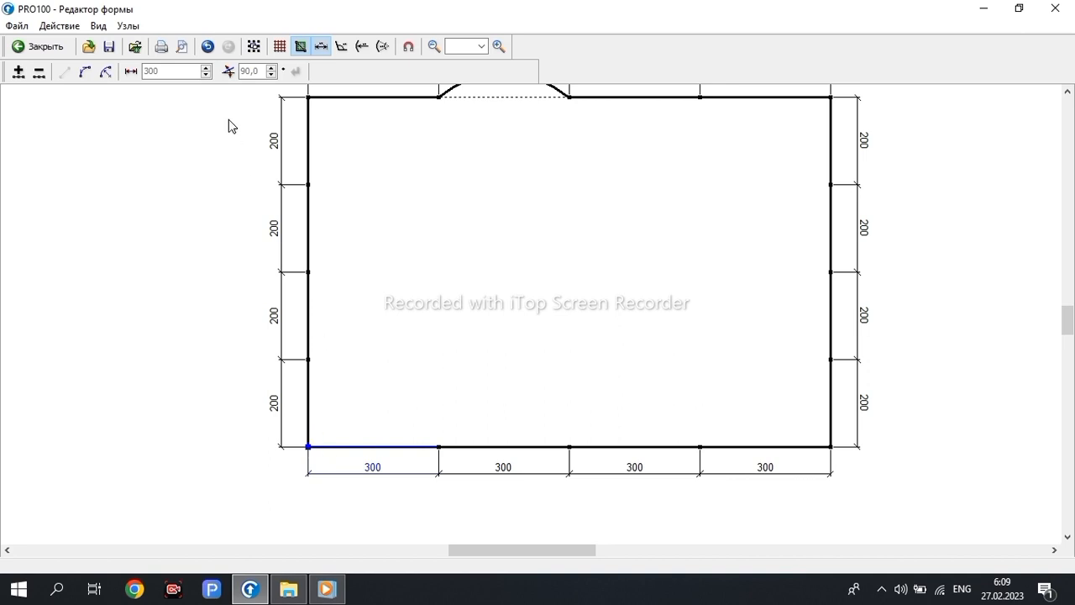
click(226, 73)
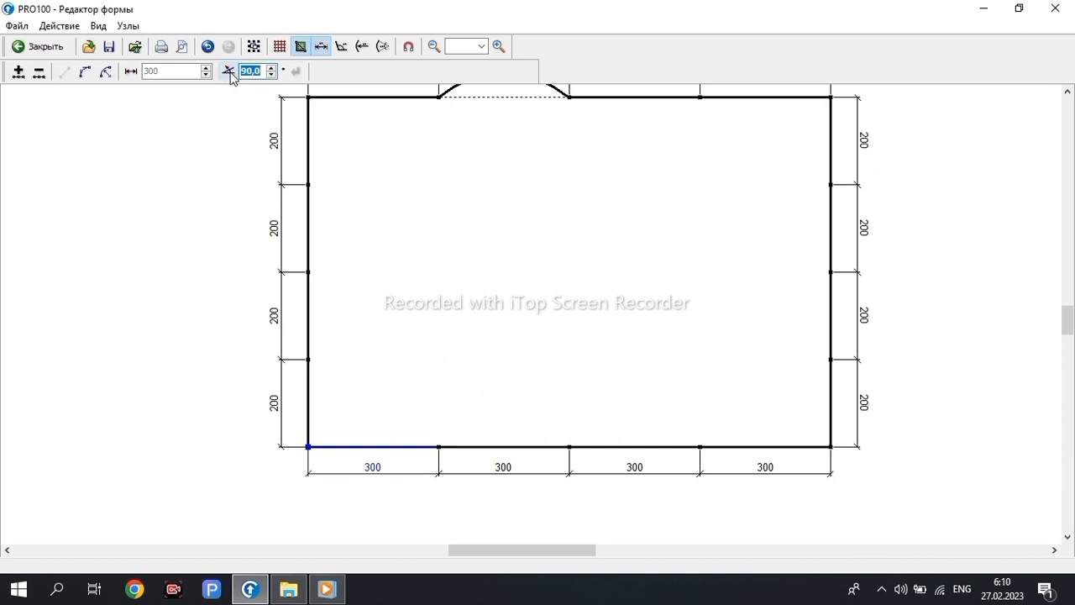
click(231, 73)
click(229, 74)
click(261, 72)
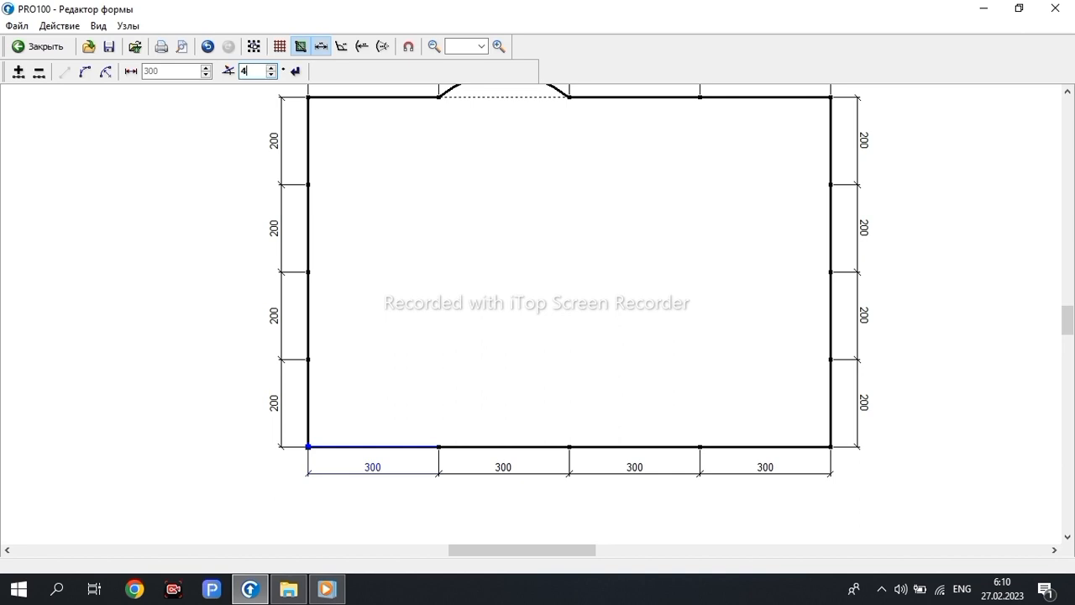
text(45)
key(Return)
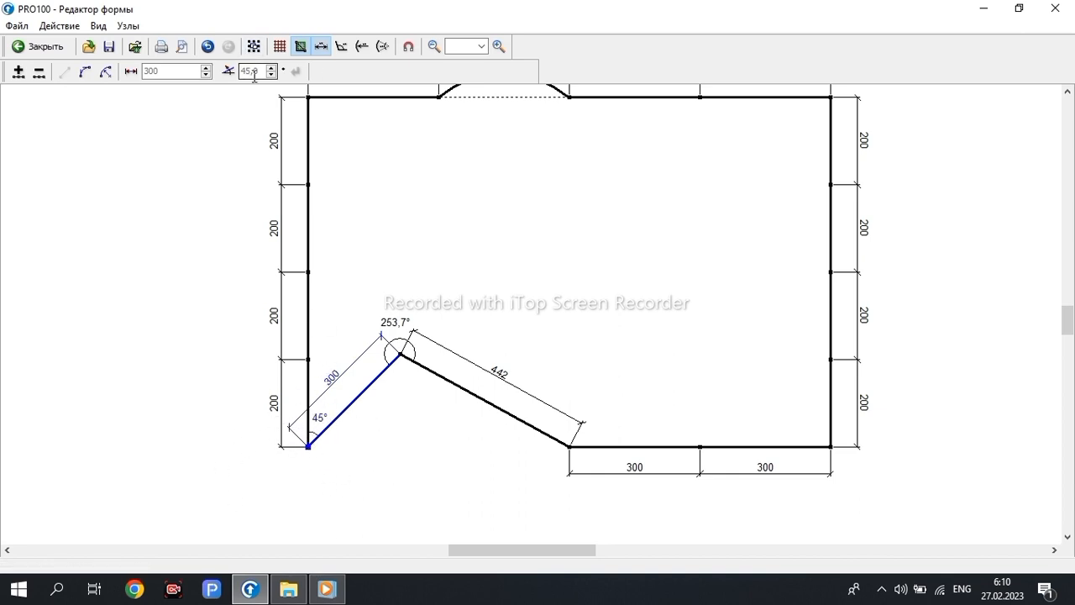
click(344, 173)
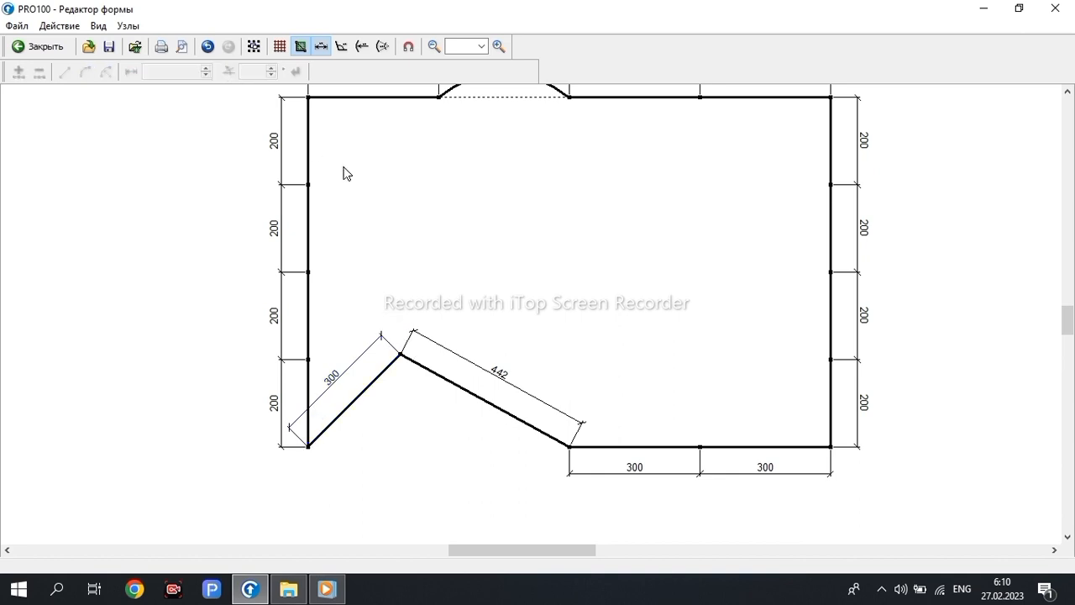
key(ctrl+z)
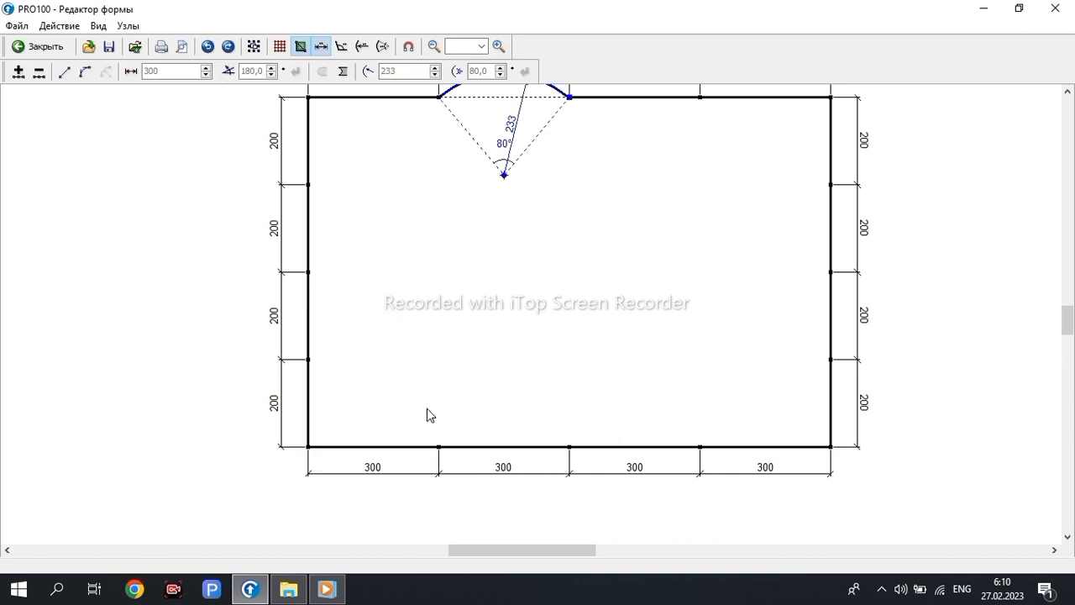
- Try a 45° angle at the lower-left corner with the adjacent left-edge segment swinging inward instead, and undo it
click(441, 452)
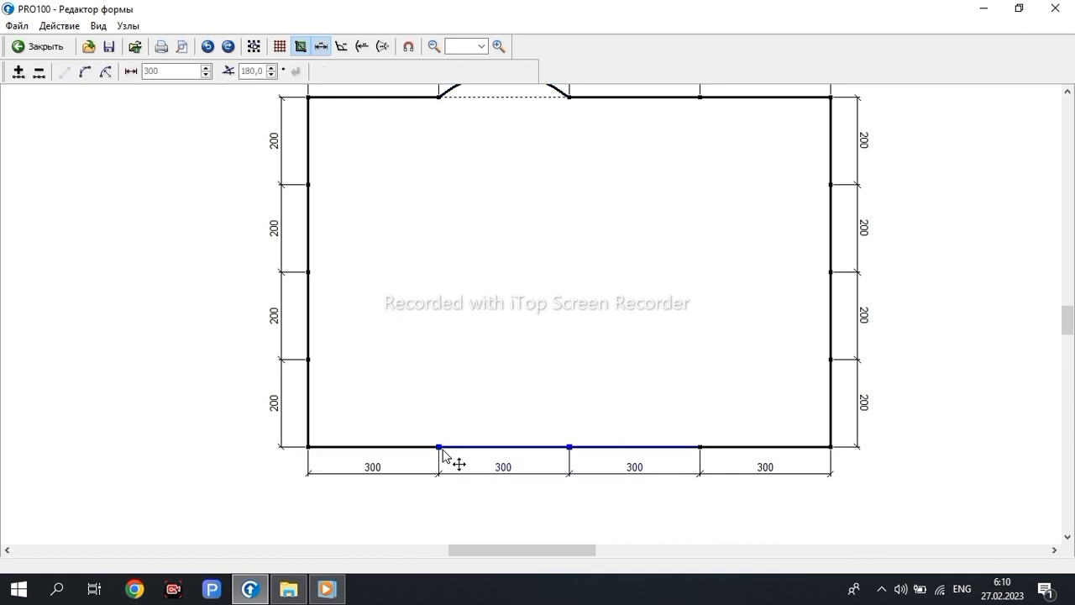
click(379, 416)
click(309, 448)
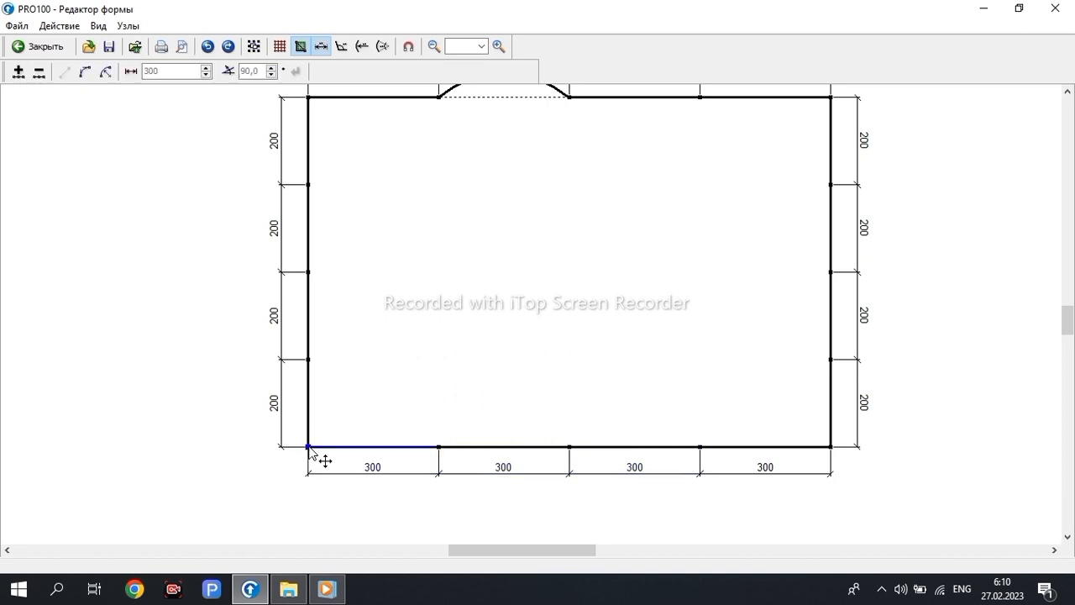
double_click(261, 71)
key(BackSpace)
key(Return)
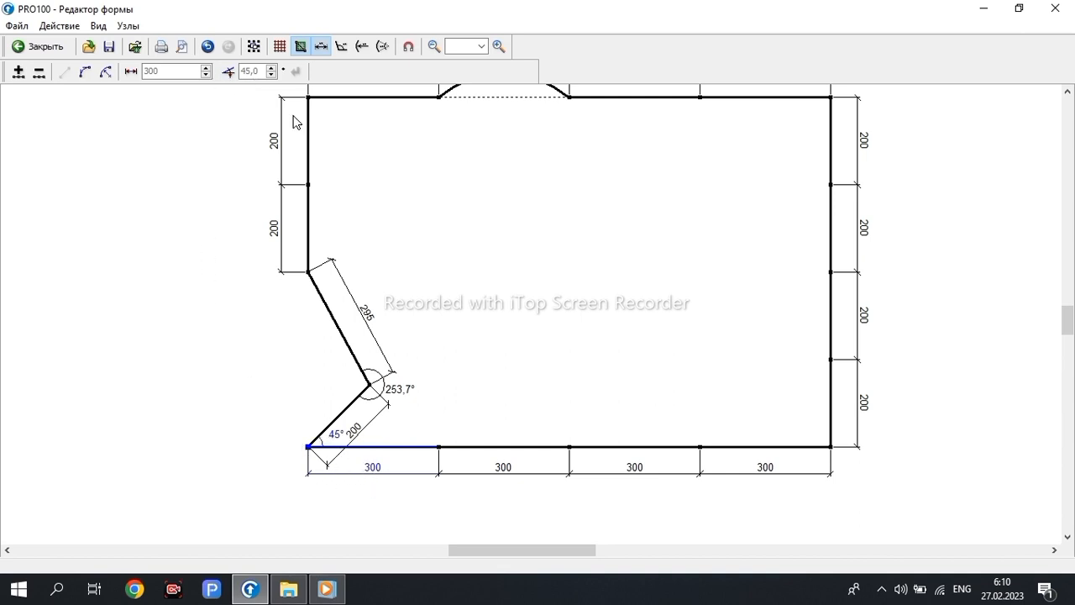
click(257, 70)
click(523, 280)
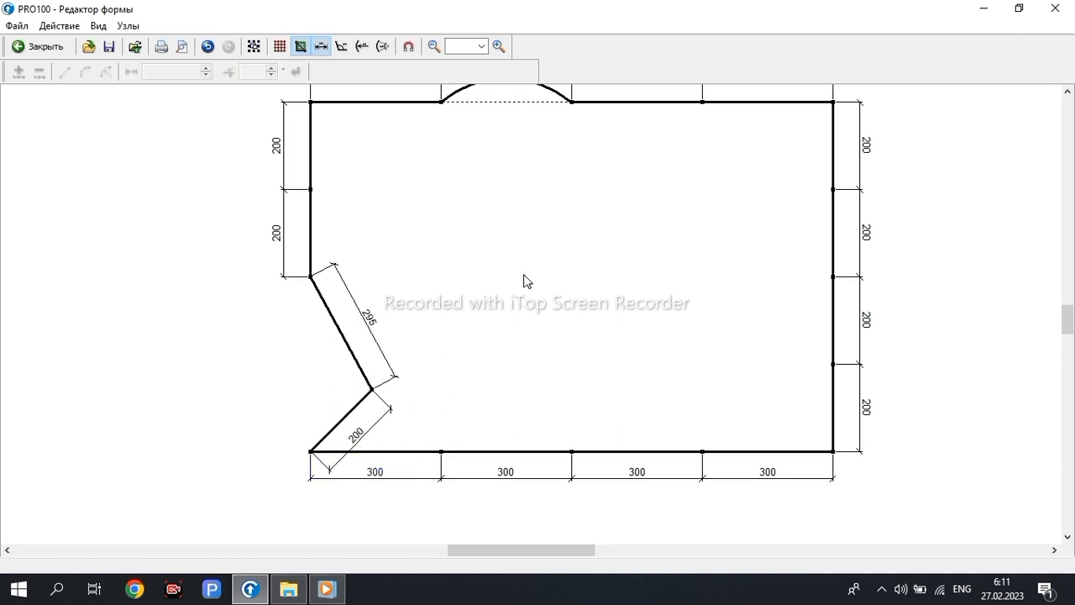
key(ctrl+z)
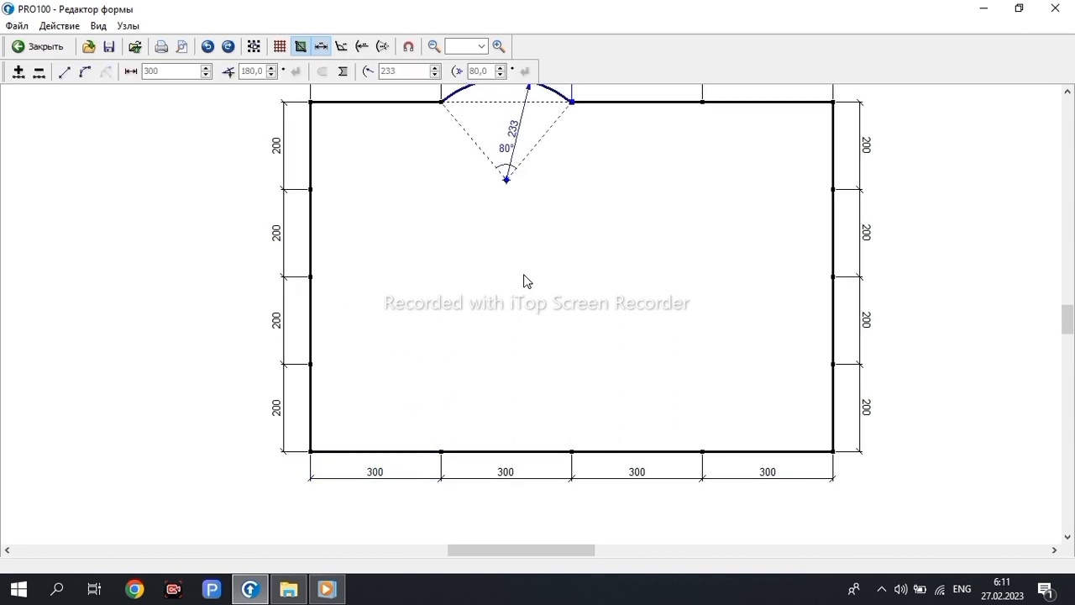
- Try a 45° angle at the lower-left corner with both adjacent segments swinging inward, and undo it
click(311, 451)
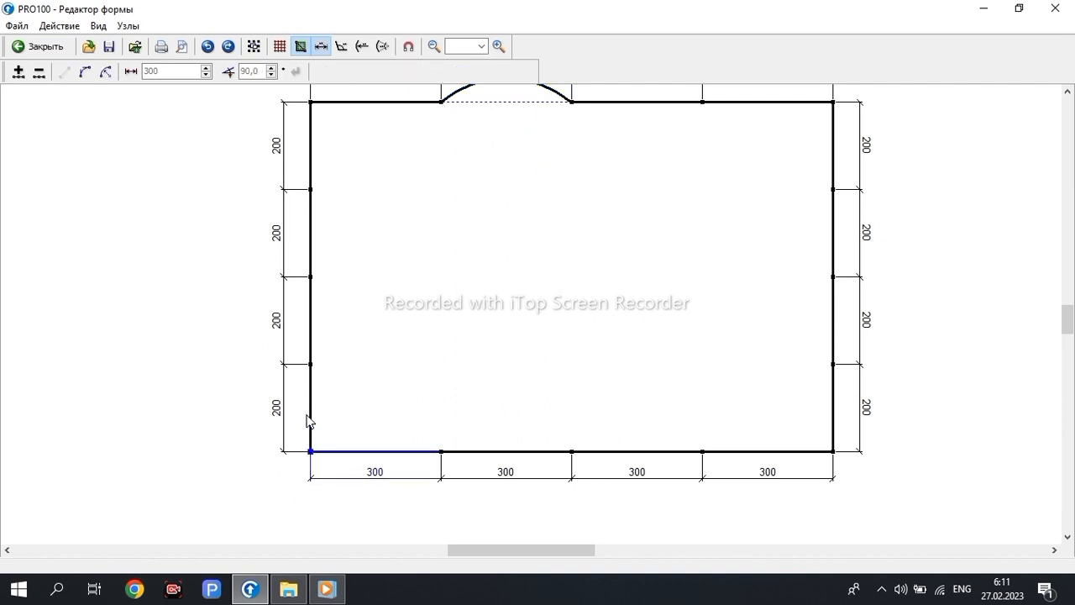
double_click(244, 72)
key(BackSpace)
click(233, 74)
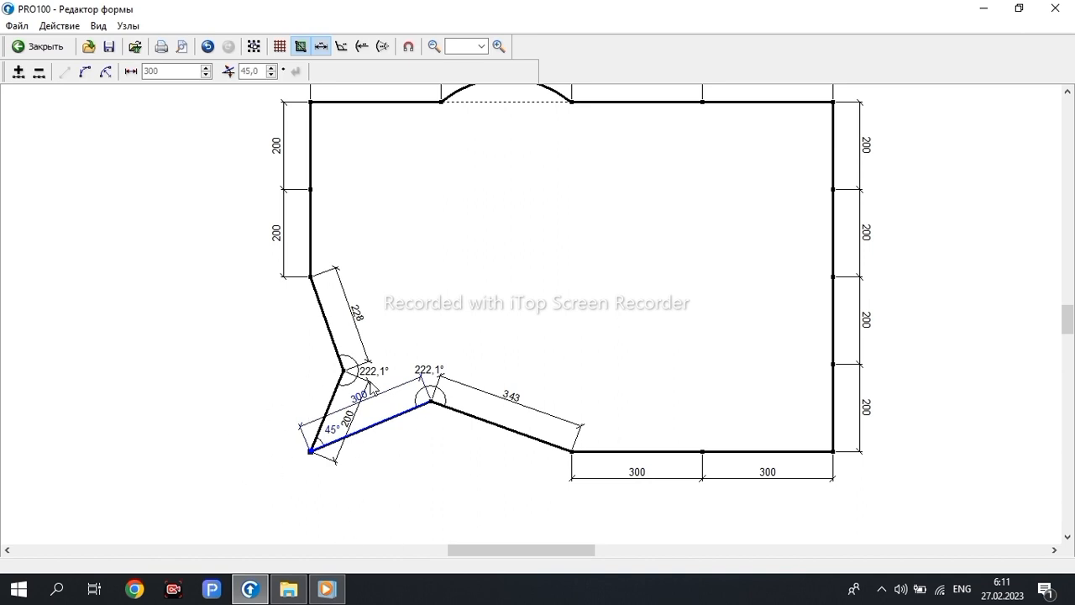
double_click(251, 72)
drag(445, 247, 445, 251)
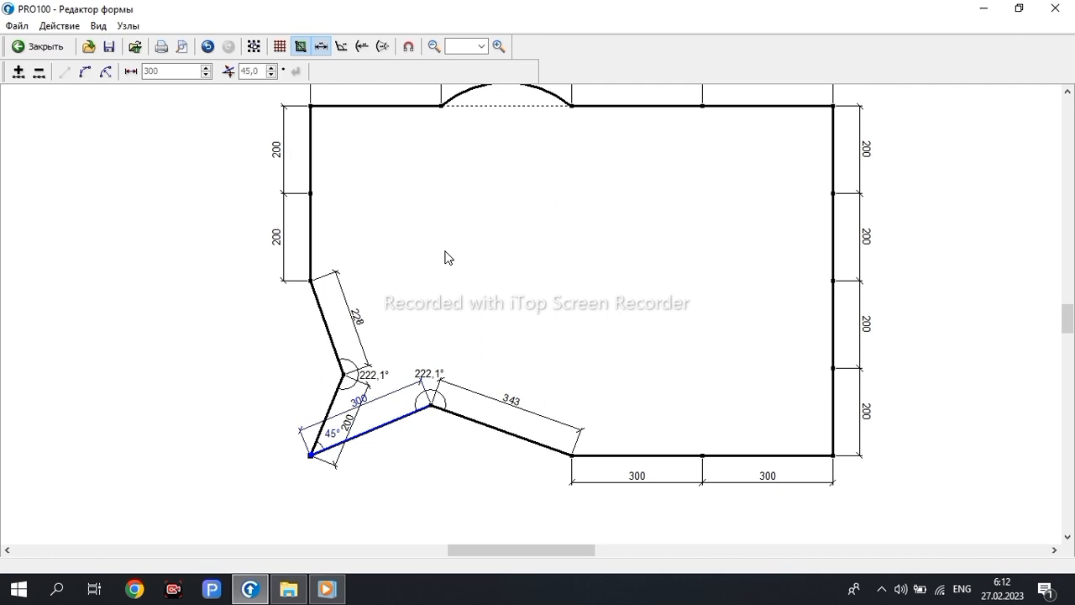
key(ctrl+z)
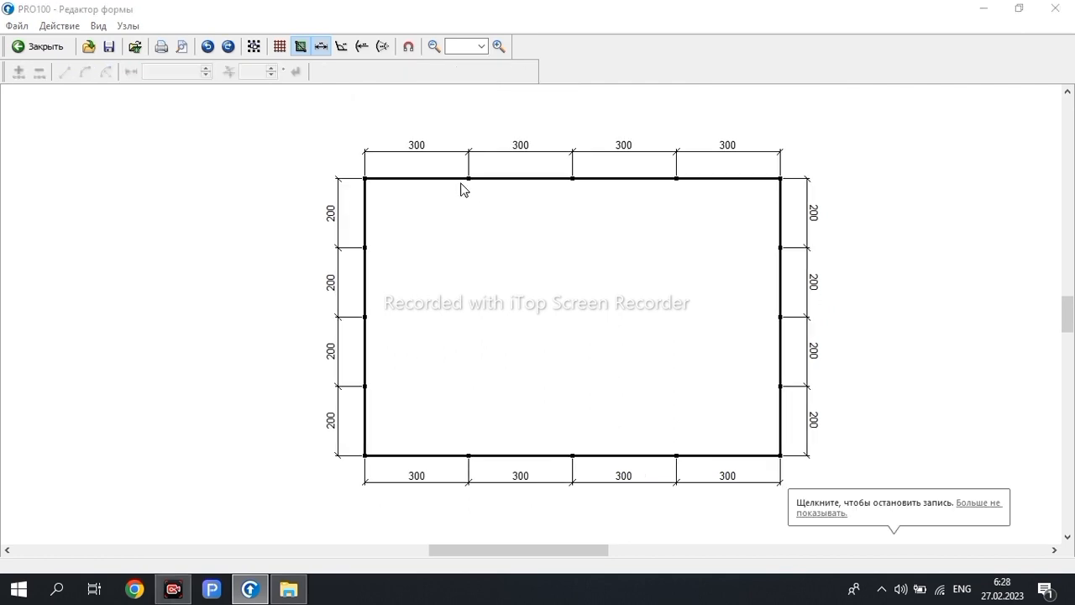
- Try cutting off the upper-left corner by moving its node beside the nearest upper-edge node, and undo the move
click(464, 181)
click(368, 208)
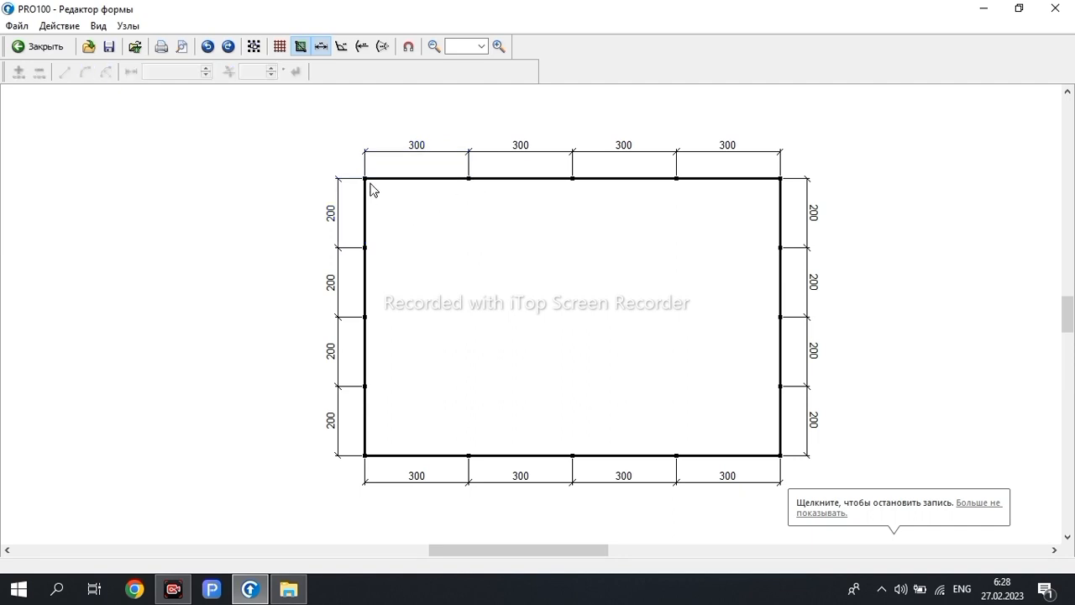
drag(365, 179, 467, 179)
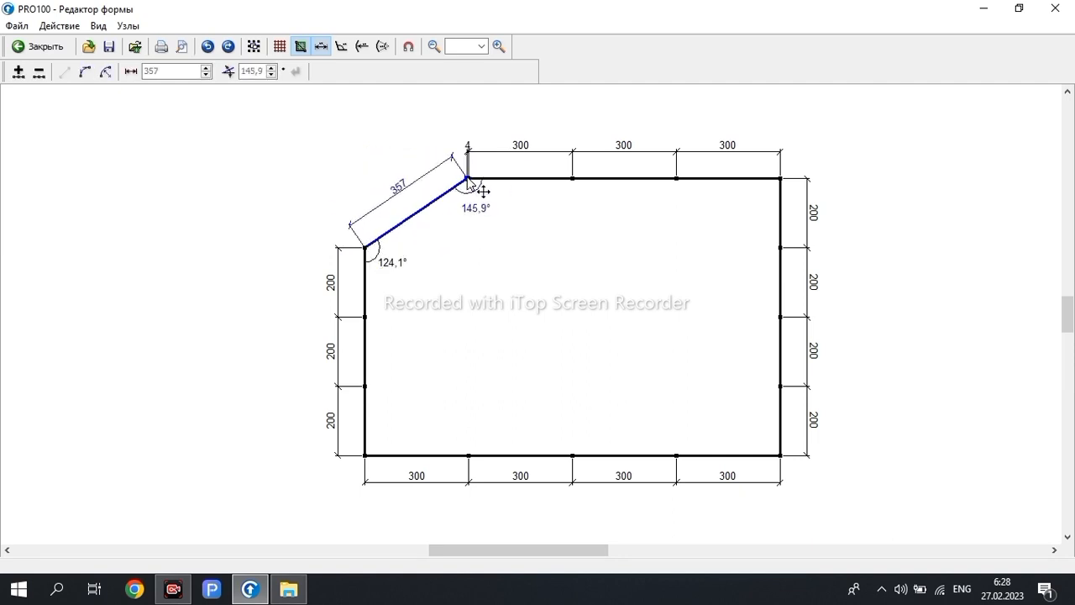
click(449, 228)
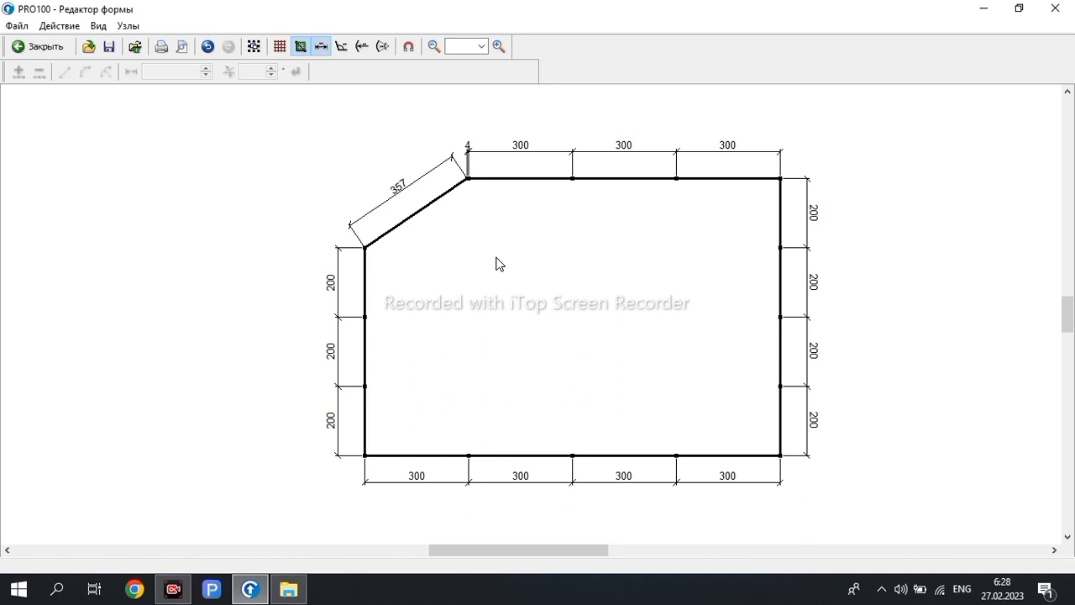
key(ctrl+z)
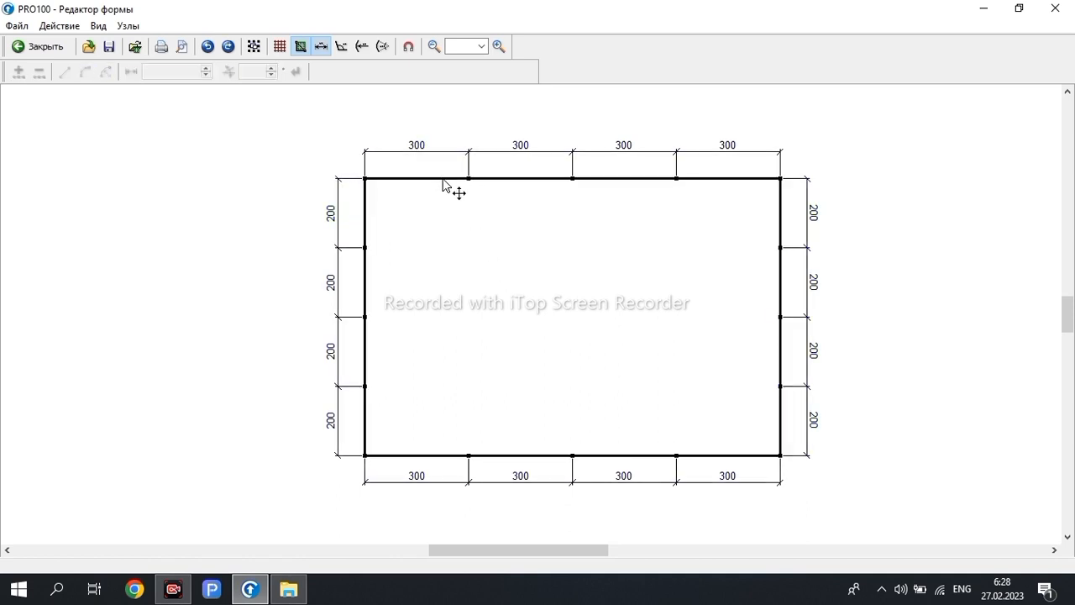
- Delete the upper-left corner node, the upper-edge node nearest the right corner, and the lowest intermediate node of the left edge
click(375, 185)
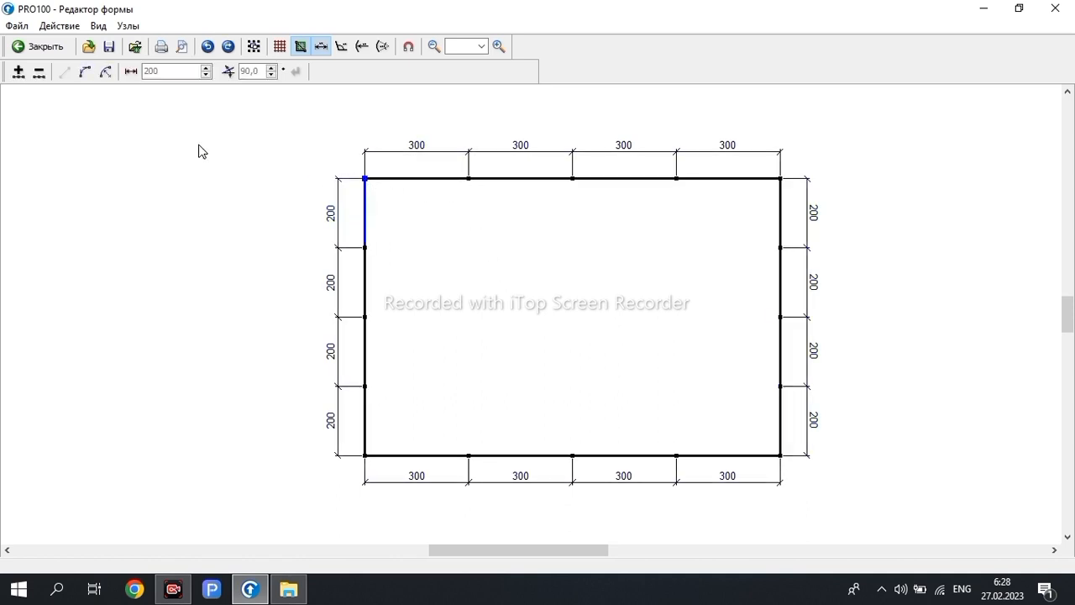
click(39, 72)
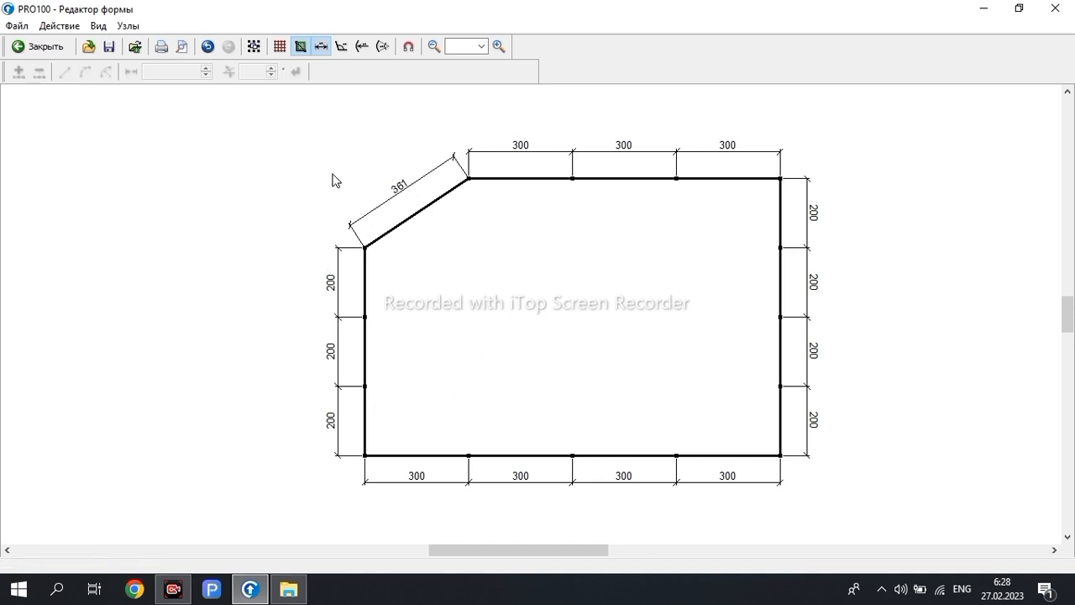
click(679, 176)
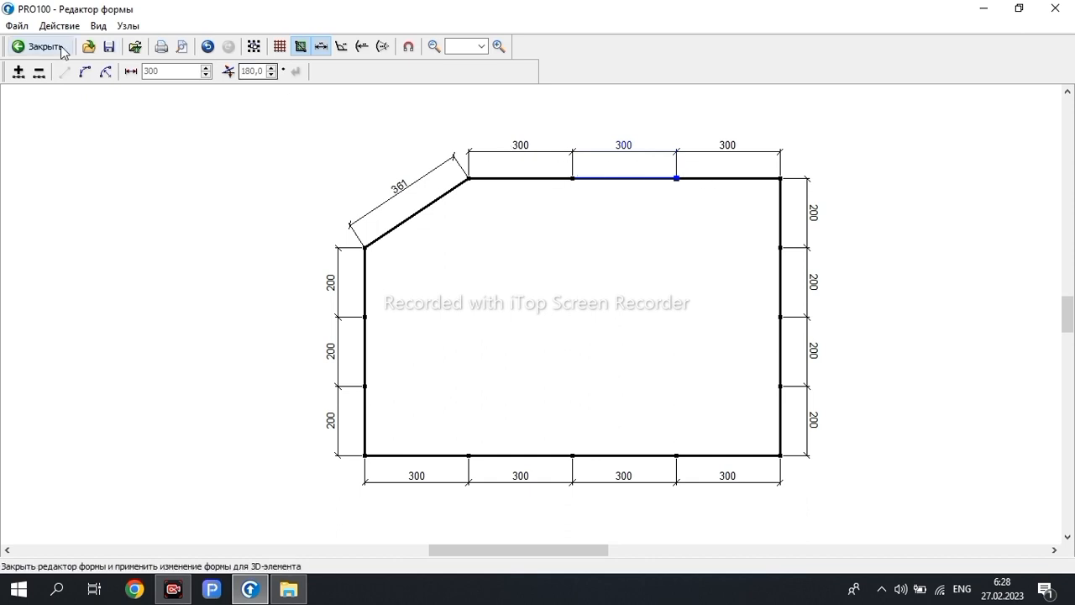
click(40, 73)
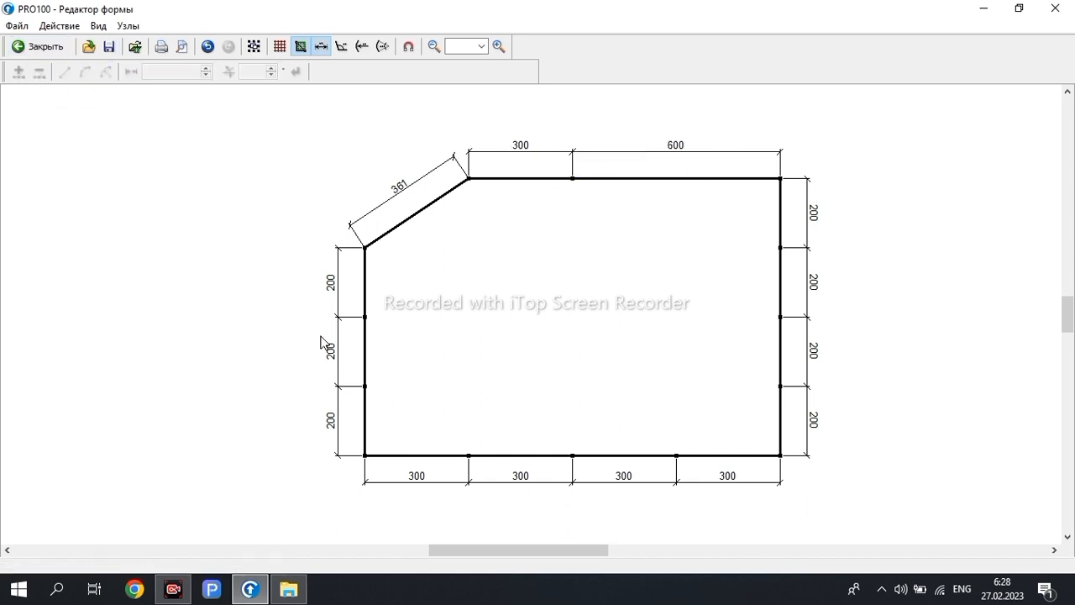
click(366, 388)
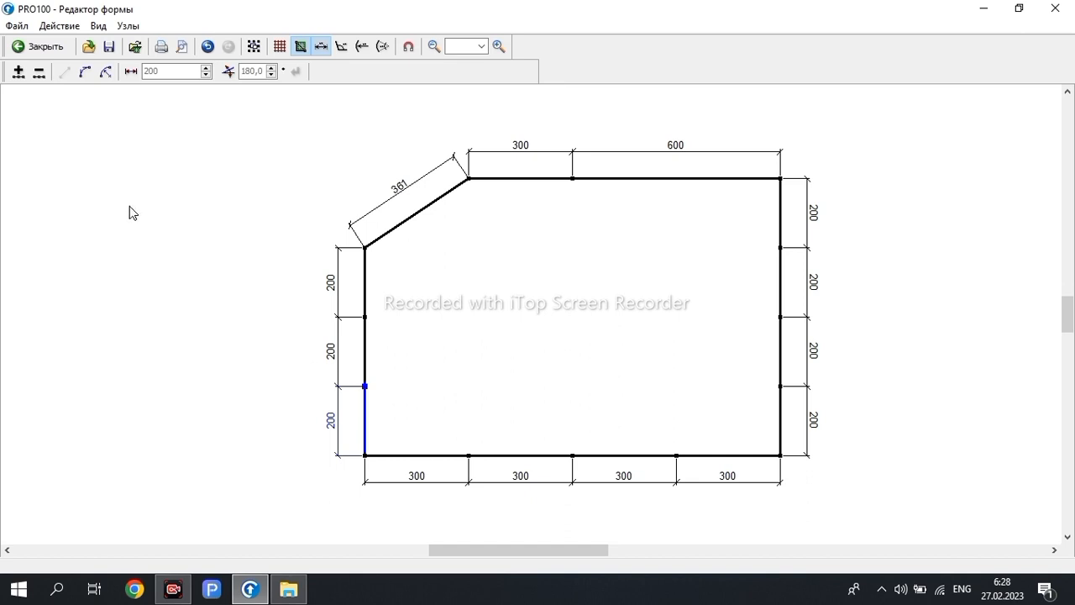
click(40, 73)
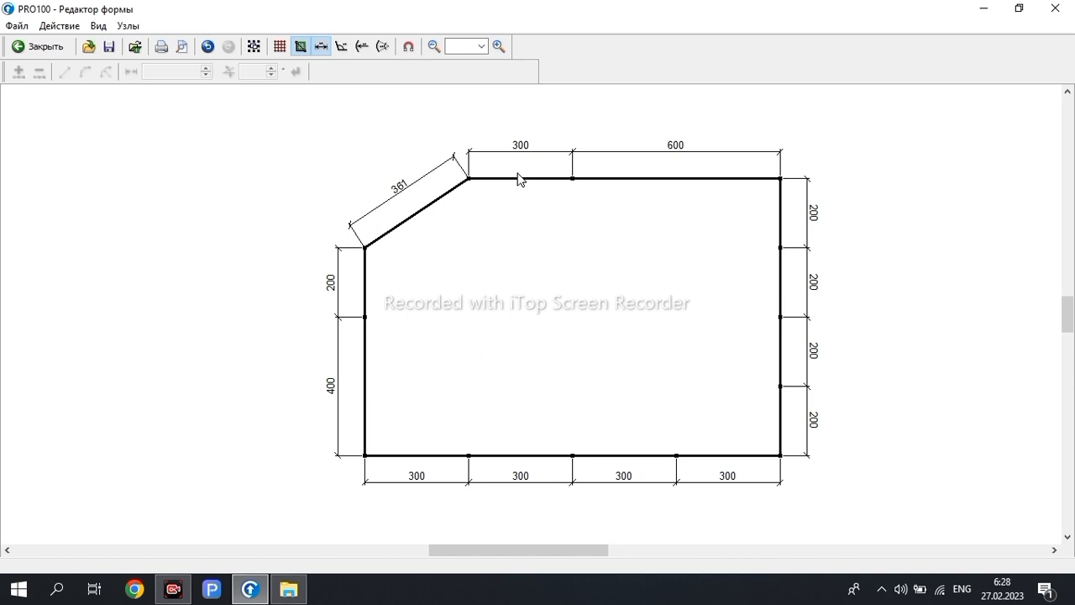
- Undo the three node deletions and clear the selection
key(ctrl+z)
key(ctrl+z)
key(ctrl+z)
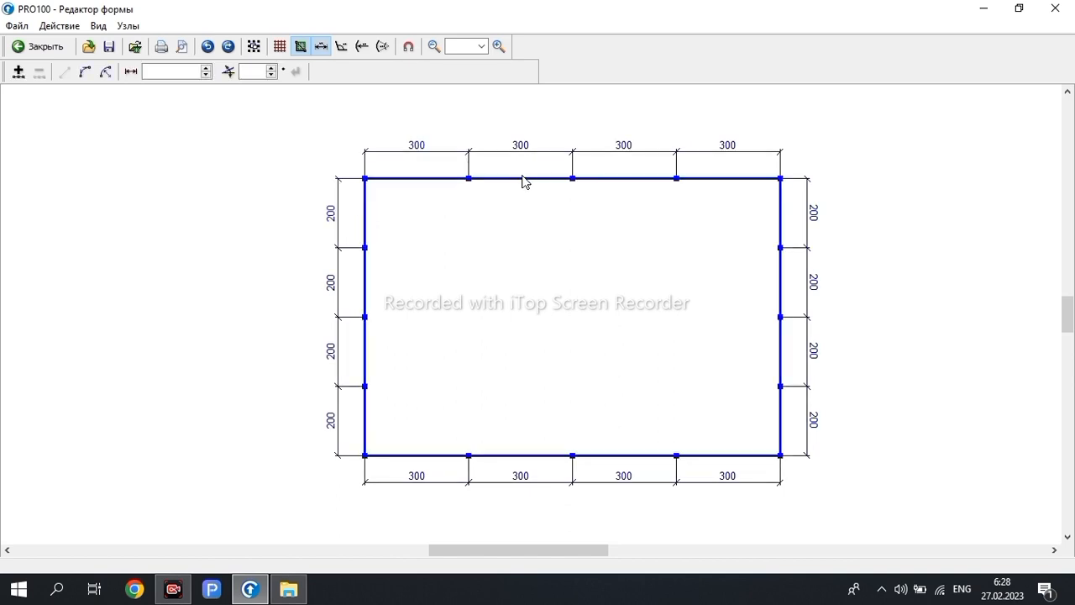
click(622, 260)
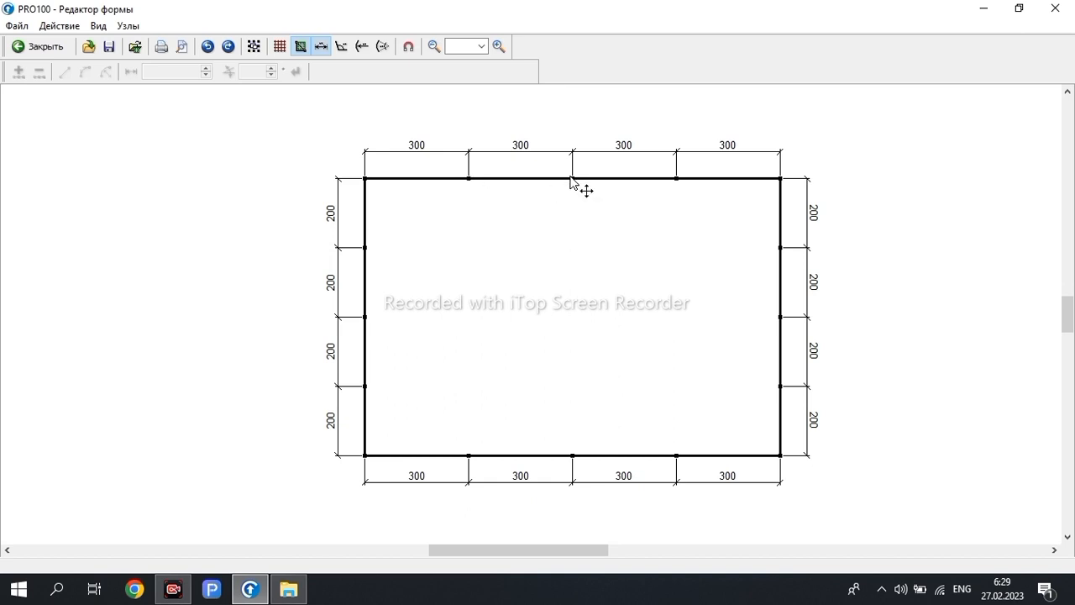
- Move the upper edge's middle node down into a V-notch with sides about 664 and 674 long, and add a midpoint node to each side
drag(572, 178, 568, 384)
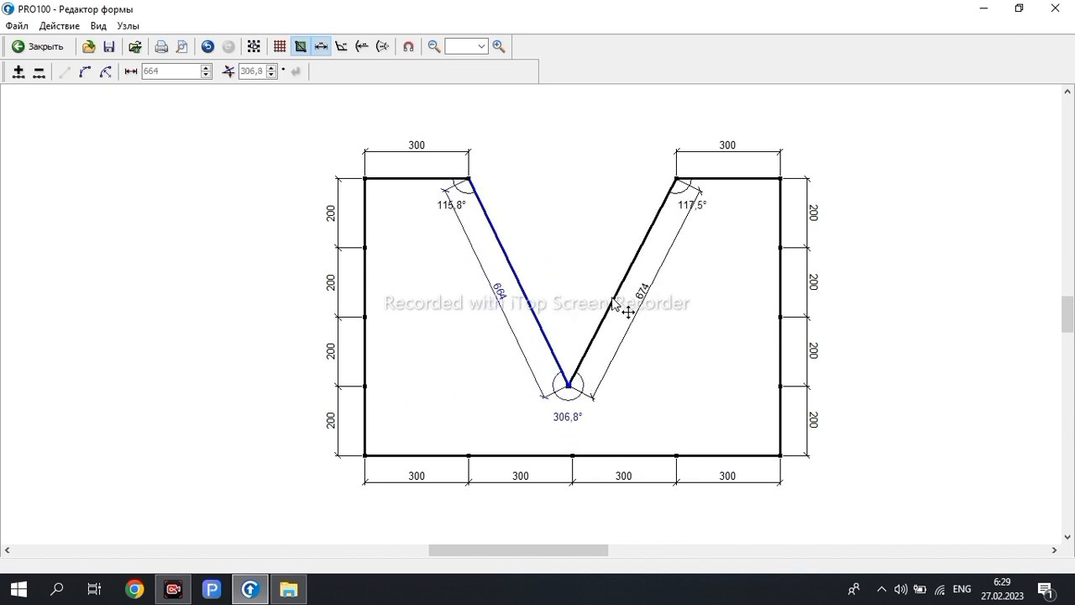
click(18, 72)
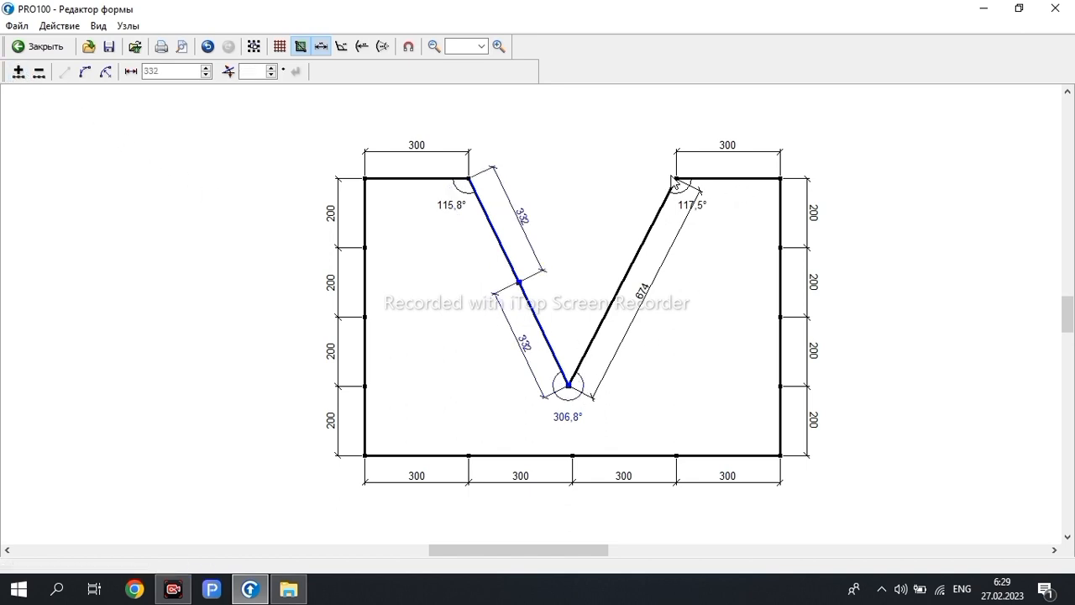
click(693, 191)
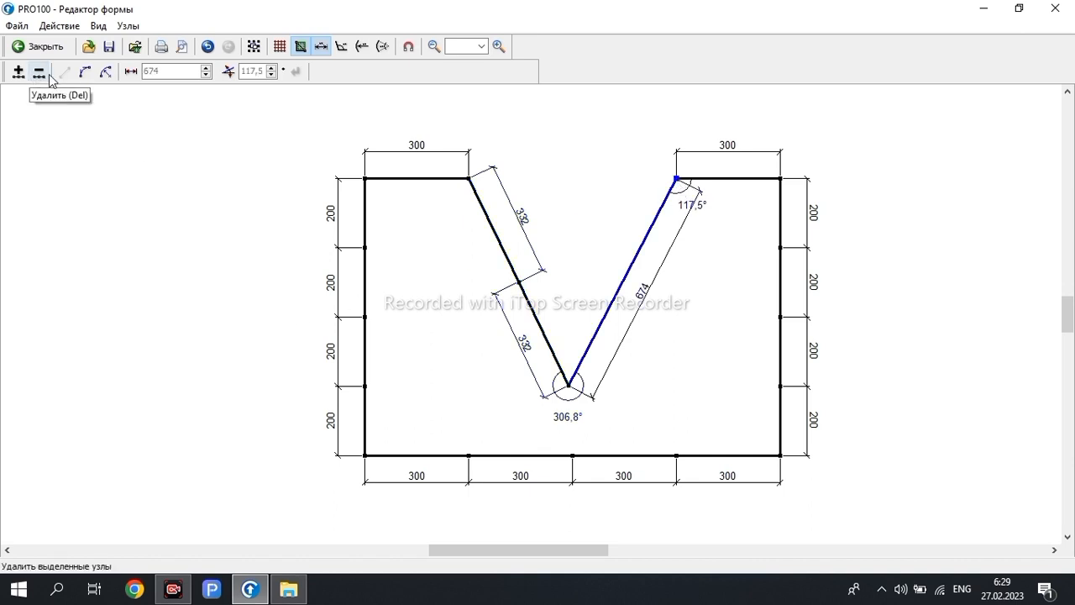
click(18, 71)
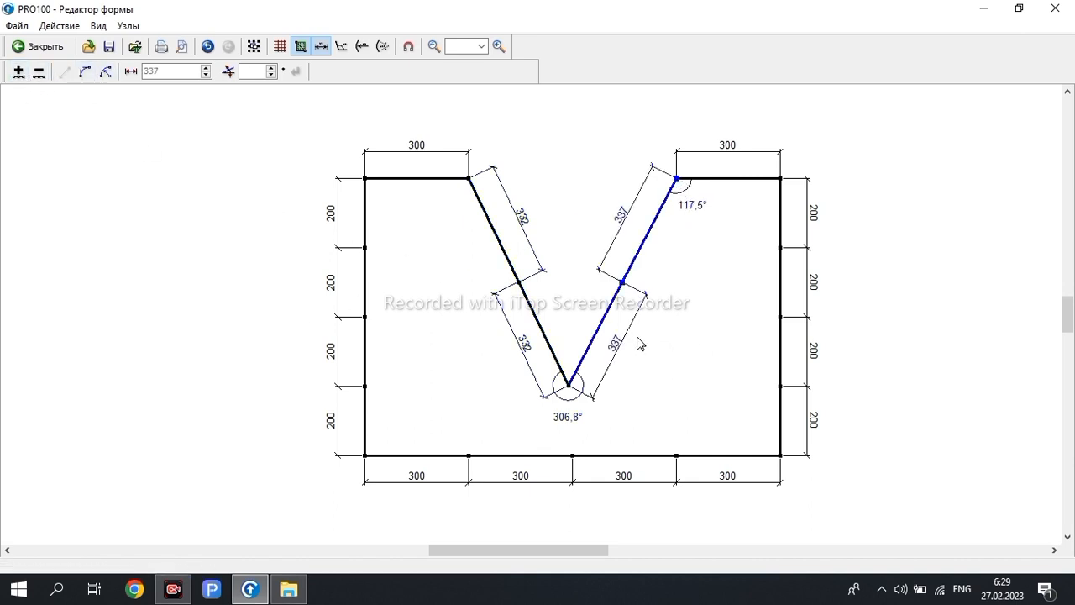
click(684, 343)
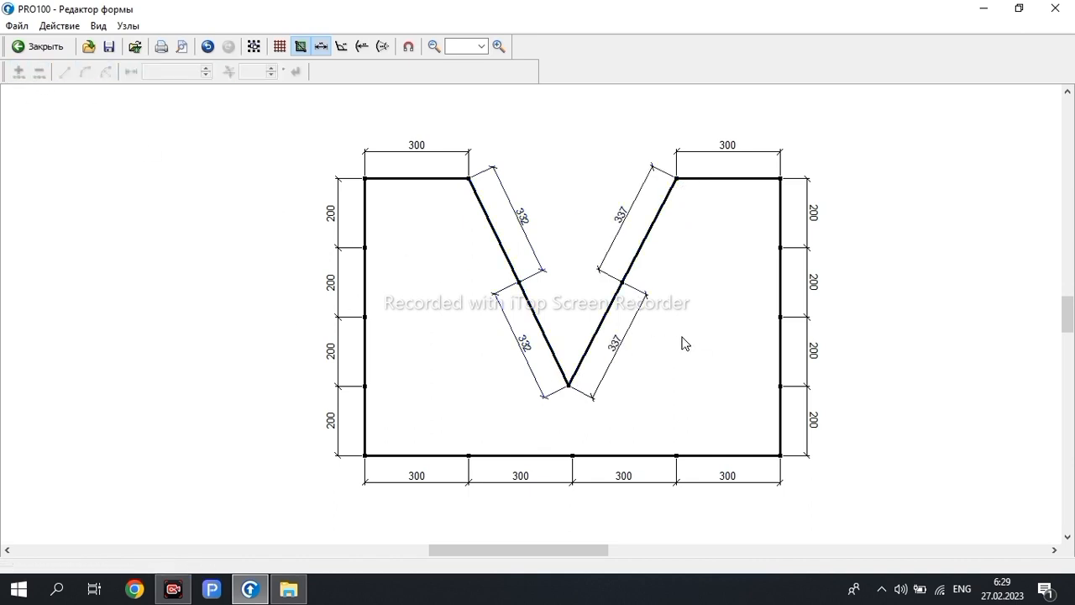
- Convert the lower half of the notch's left side into an arc and flip it to bulge into the panel
click(573, 388)
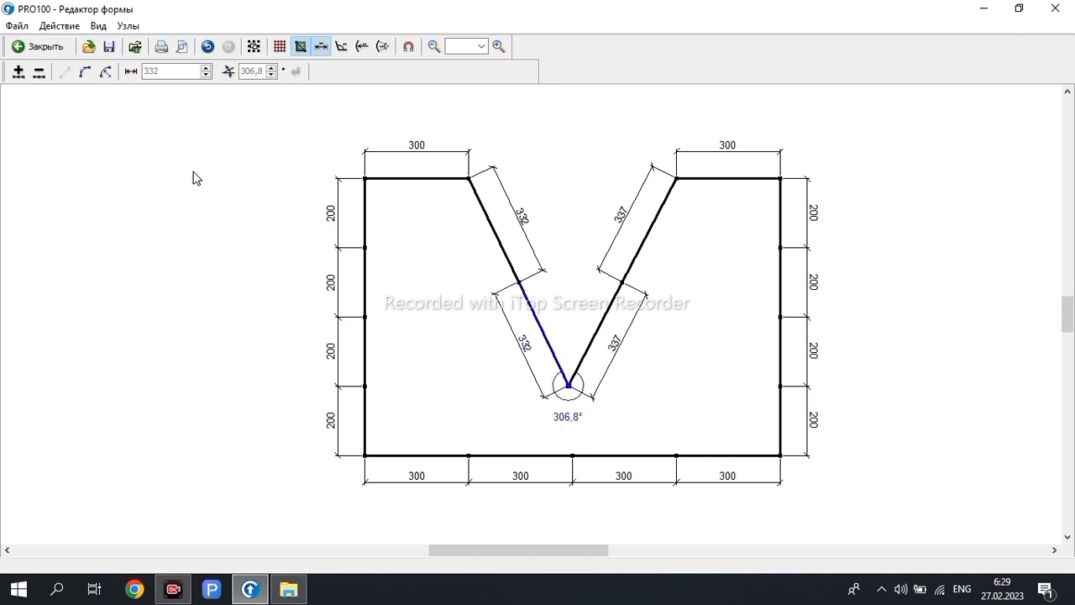
click(107, 72)
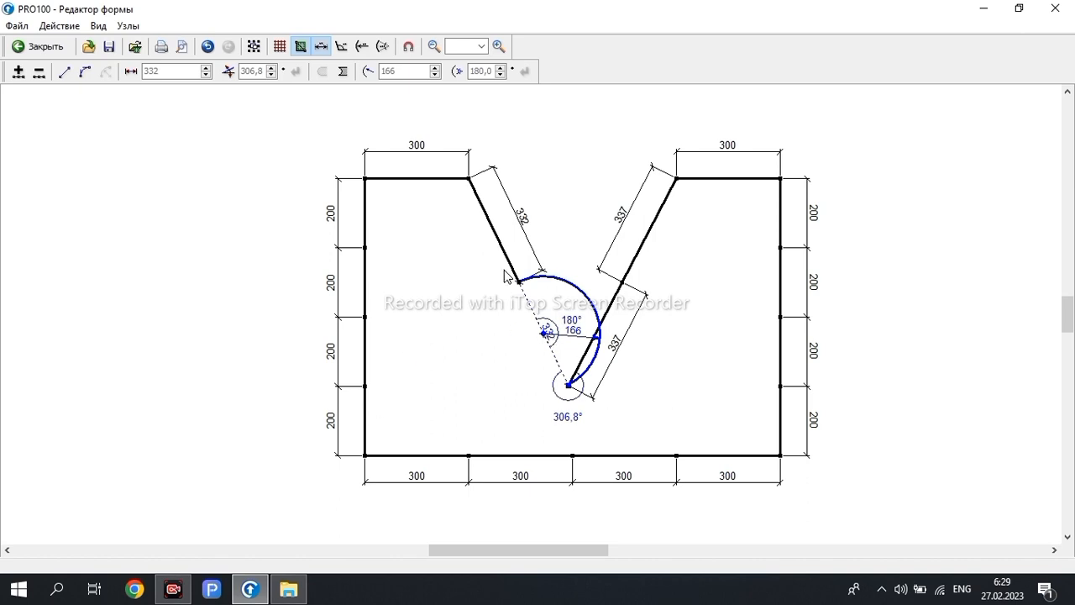
click(343, 72)
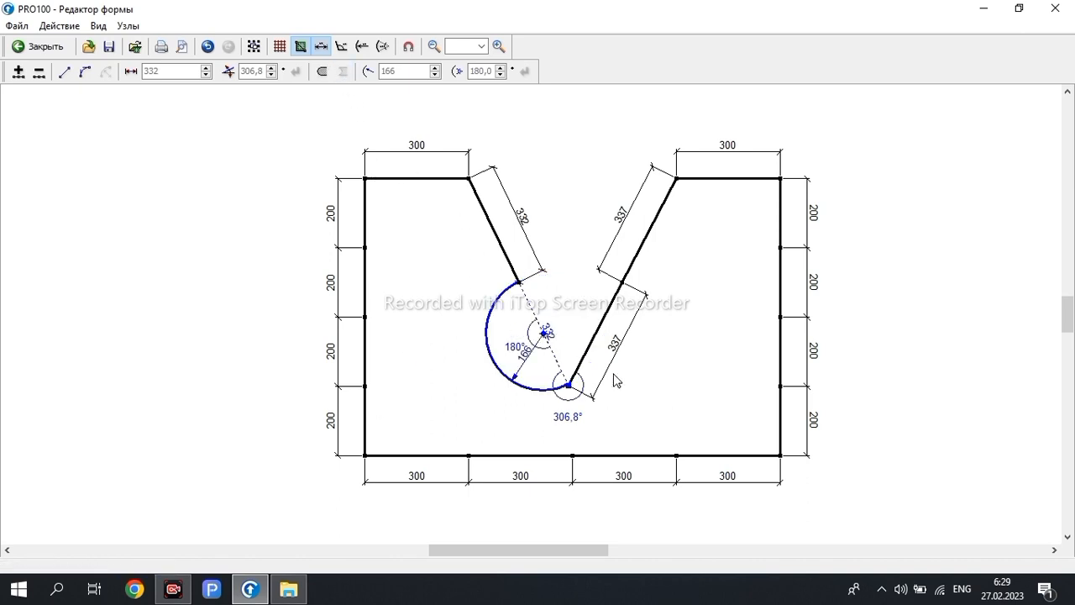
- Convert the lower half of the notch's right side into an arc, flip it outward, and move its upper node onto the left arc's upper node
click(615, 295)
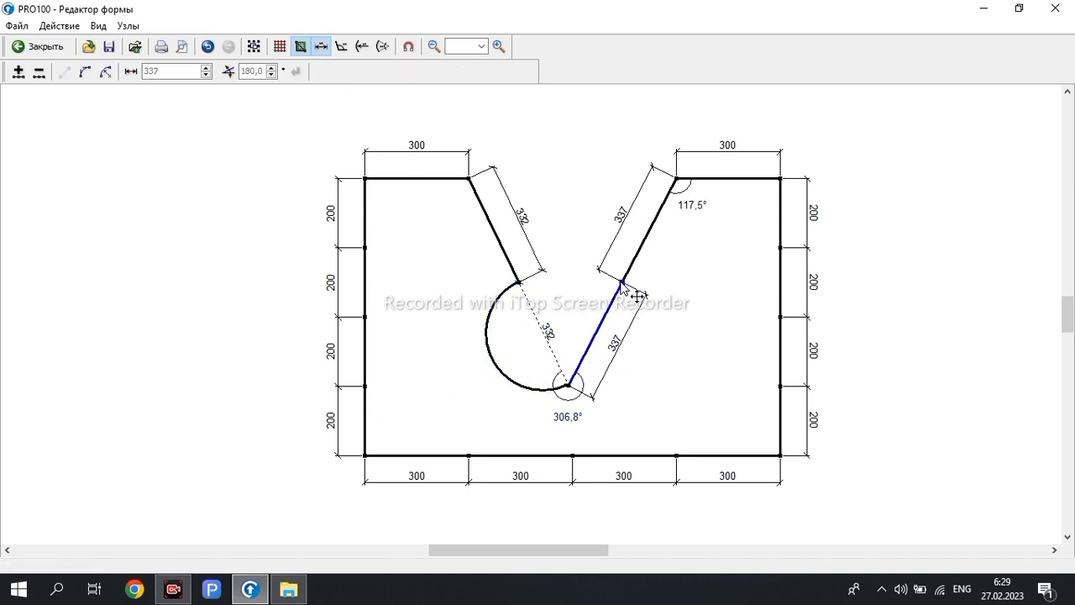
click(105, 72)
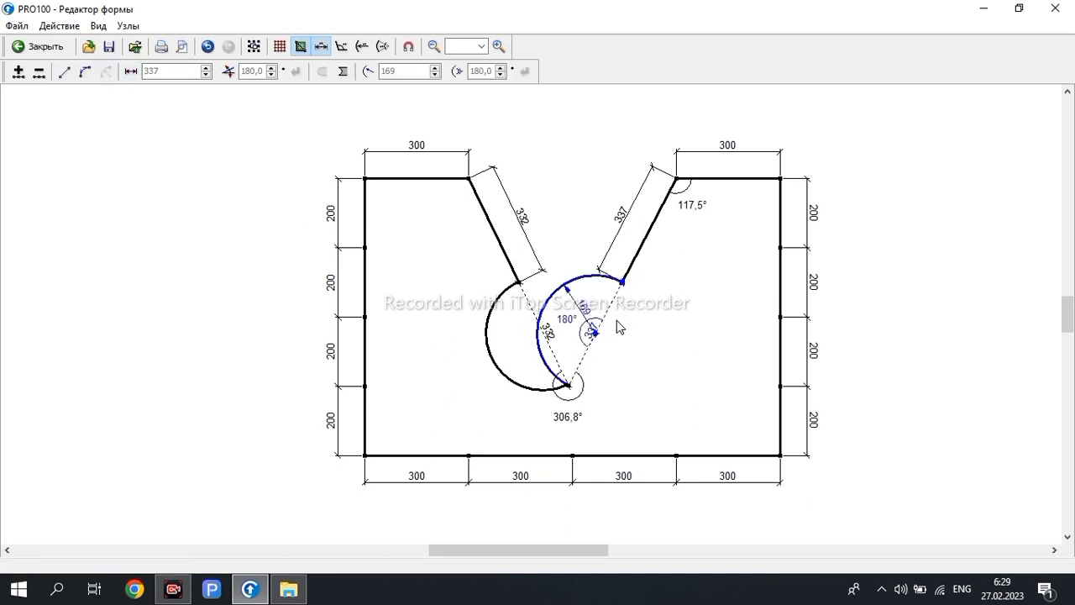
click(343, 72)
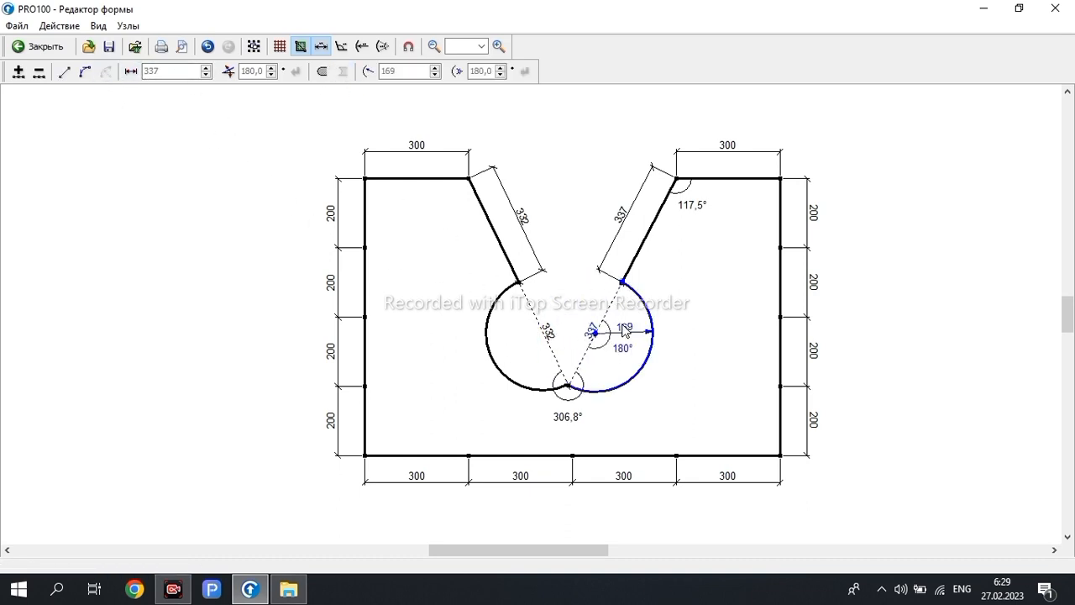
drag(622, 279, 522, 283)
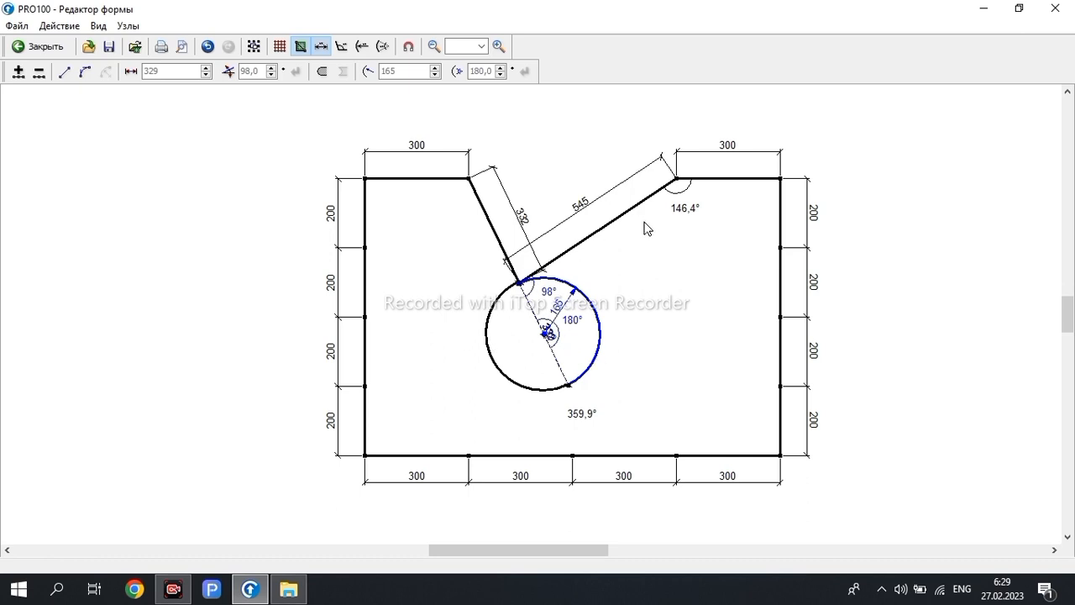
- Add a midpoint node to the long slanted side and move it onto the notch's upper-left node, closing the notch
click(684, 189)
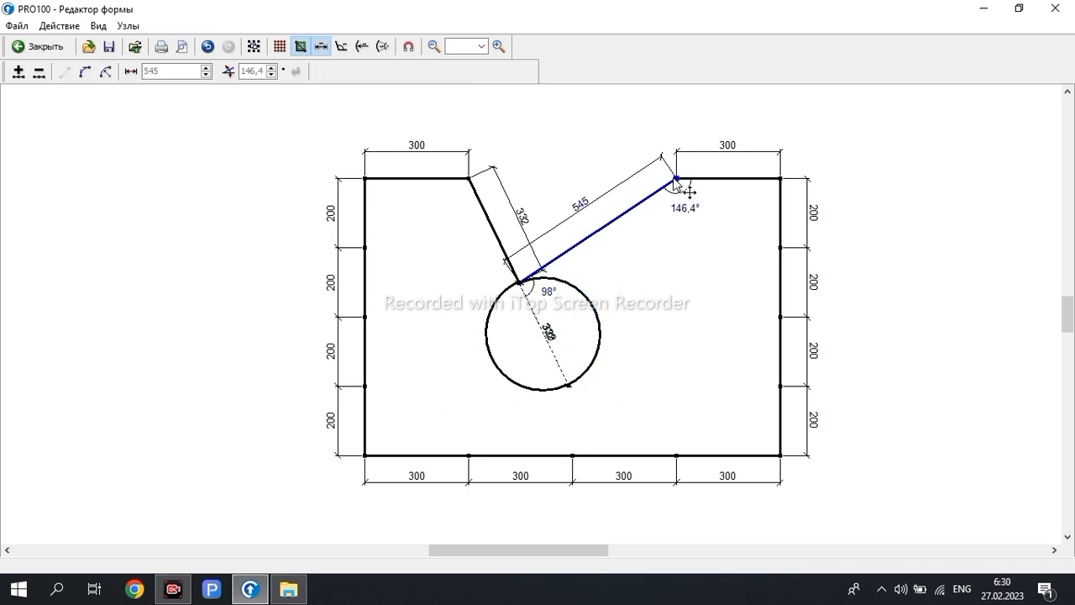
click(19, 72)
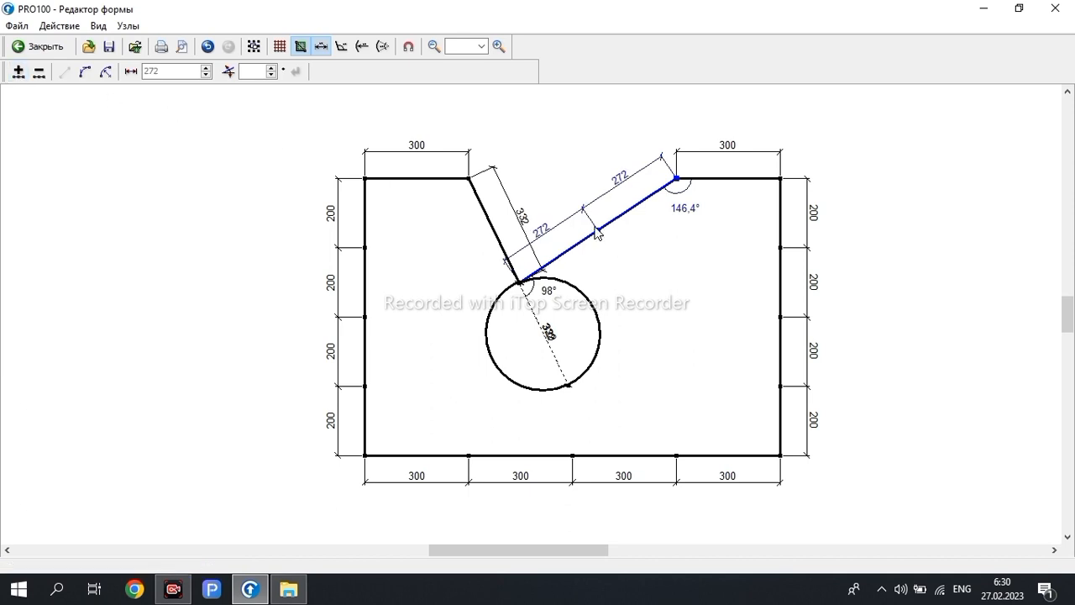
mouse_move(598, 233)
mouse_down()
mouse_move(506, 210)
mouse_move(595, 224)
mouse_move(592, 238)
mouse_up()
key(ctrl+z)
click(639, 269)
drag(594, 235, 471, 179)
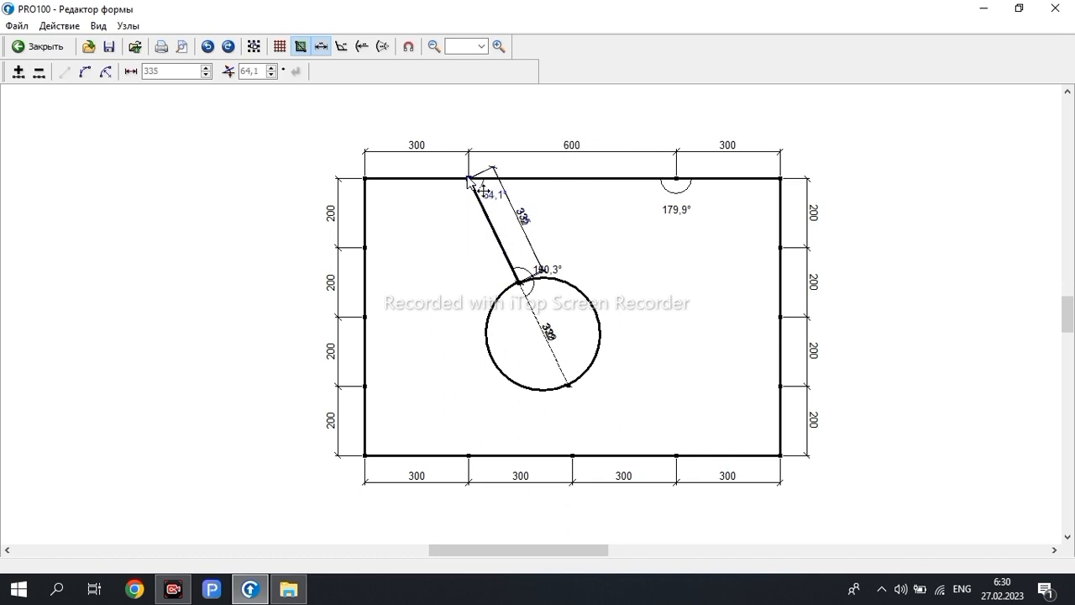
click(887, 296)
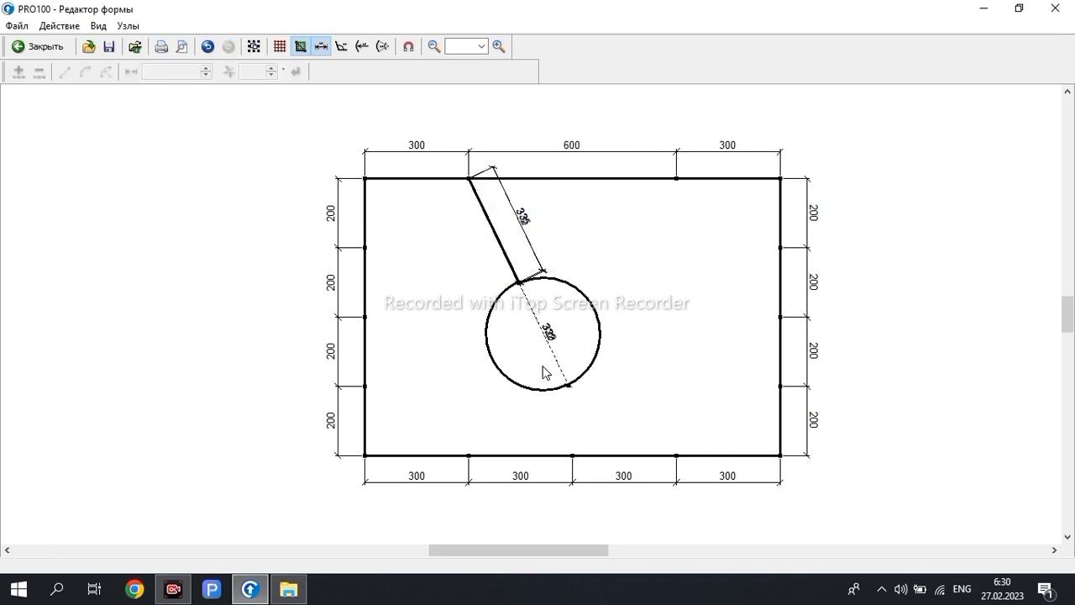
- Close the shape editor and place a new 800 × 800 × 18 rectangular panel to the right of the edited one
click(30, 47)
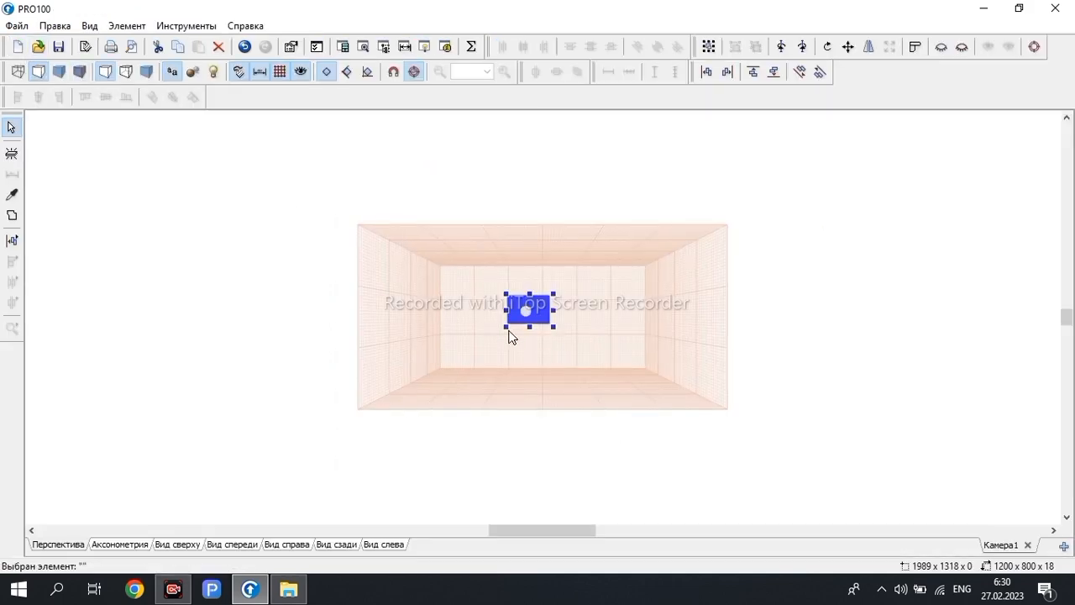
scroll(511, 305, up, 5)
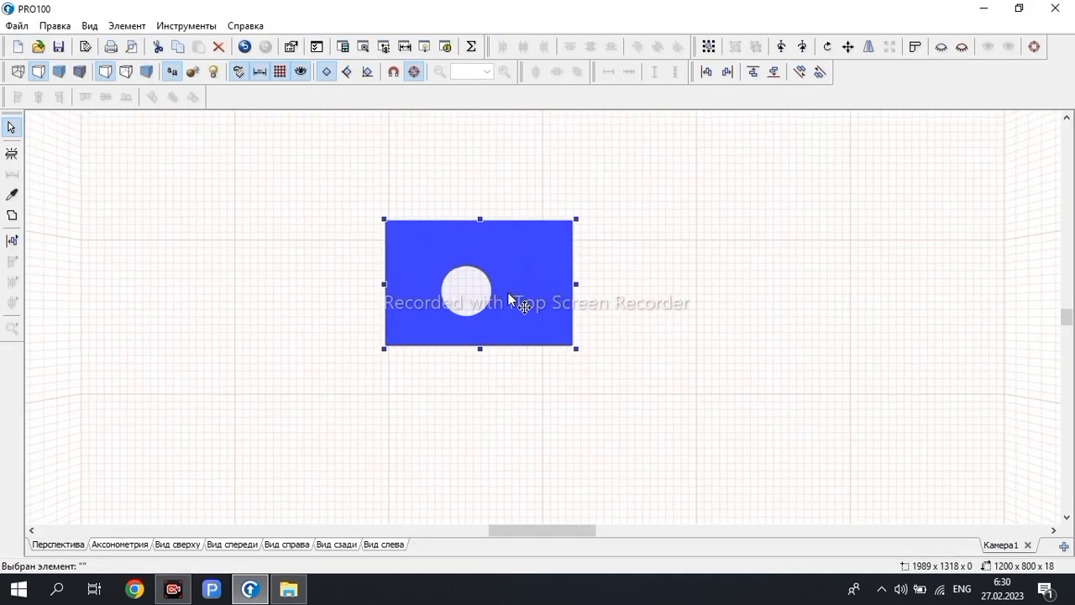
scroll(509, 301, down, 5)
scroll(513, 302, up, 5)
scroll(483, 299, down, 4)
scroll(483, 299, up, 4)
click(11, 154)
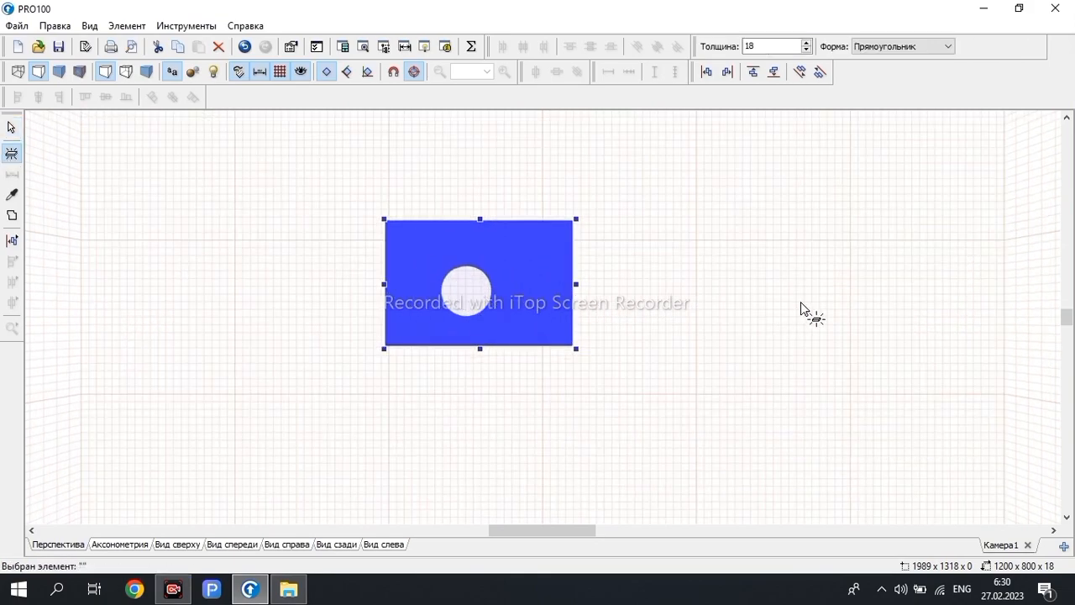
click(851, 300)
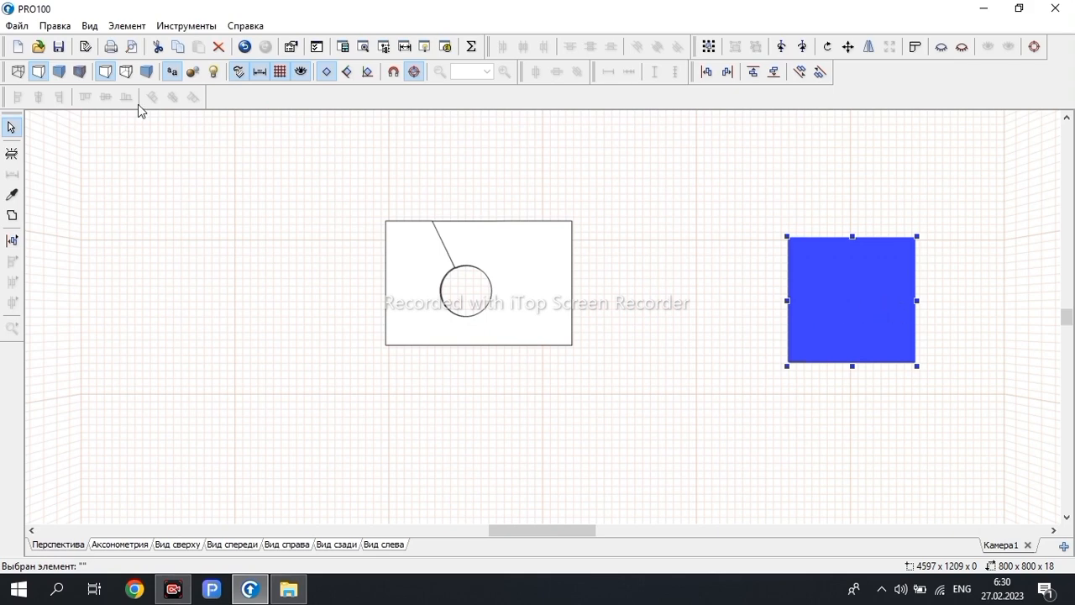
key(Escape)
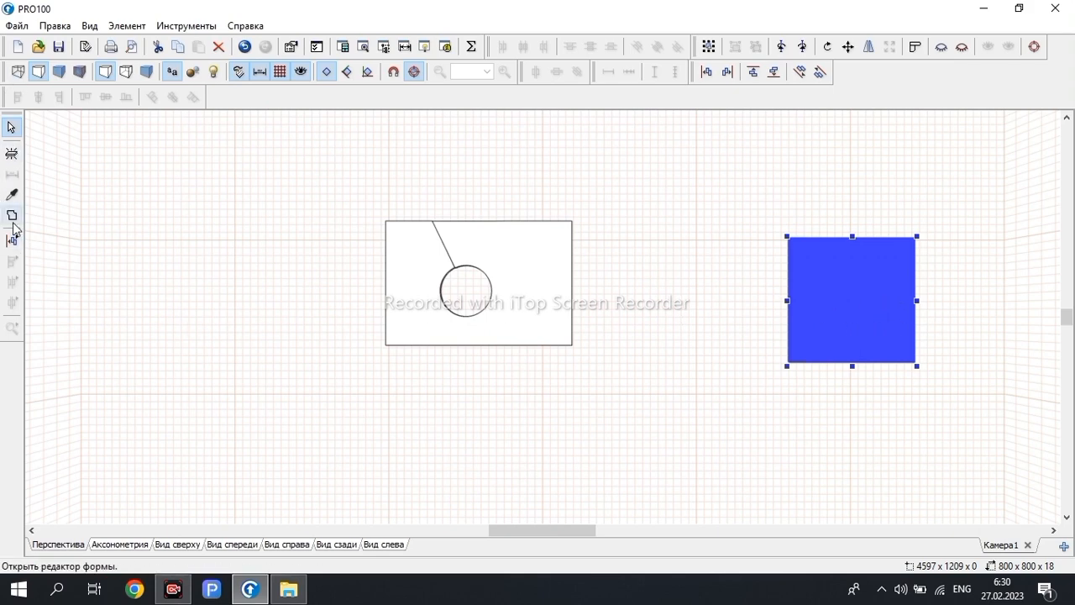
- Reshape the new panel into a circle of about 570 radius by converting all sides to arcs and merging the upper-right and lower-left nodes into the lower-right one
click(12, 216)
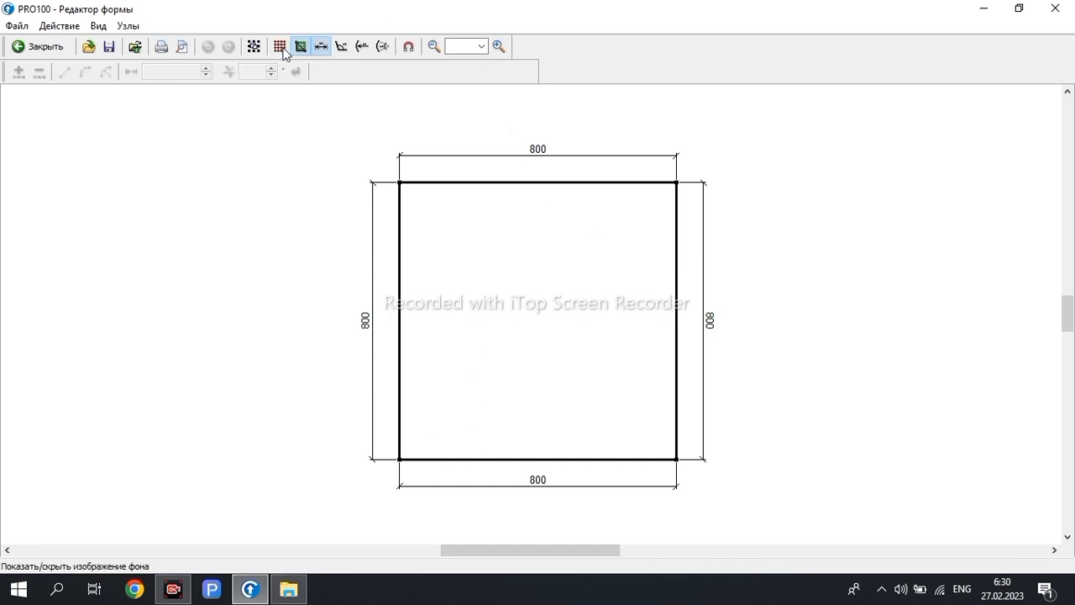
click(254, 47)
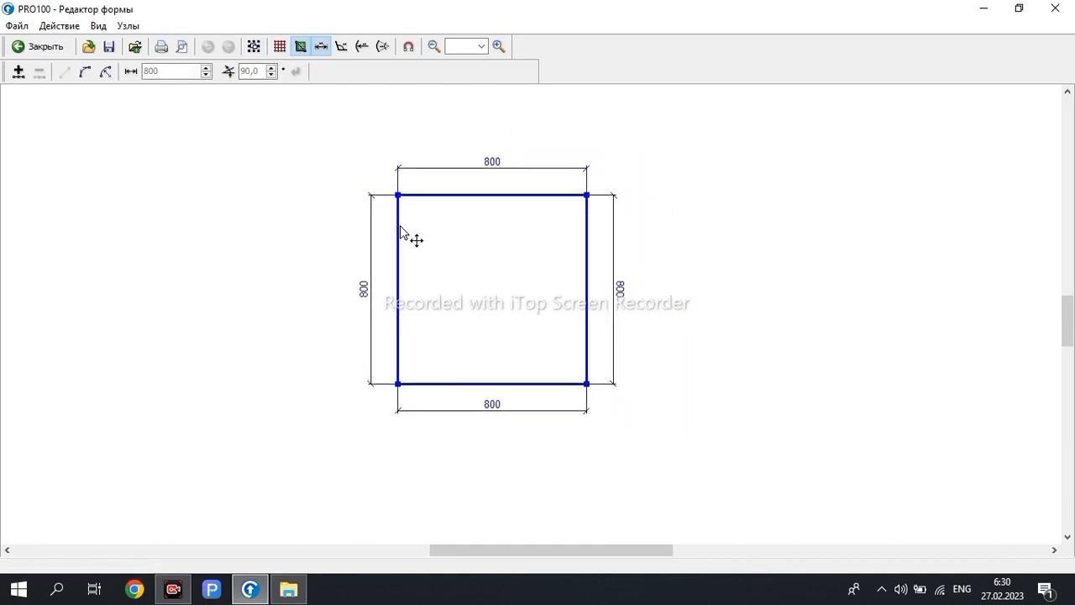
click(105, 72)
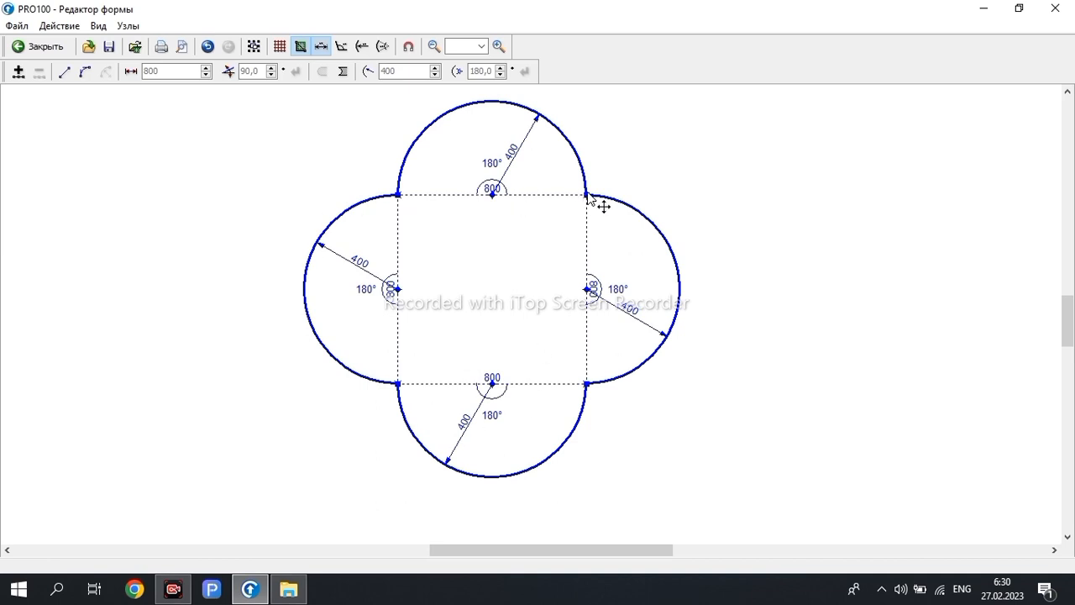
drag(588, 198, 595, 420)
click(551, 249)
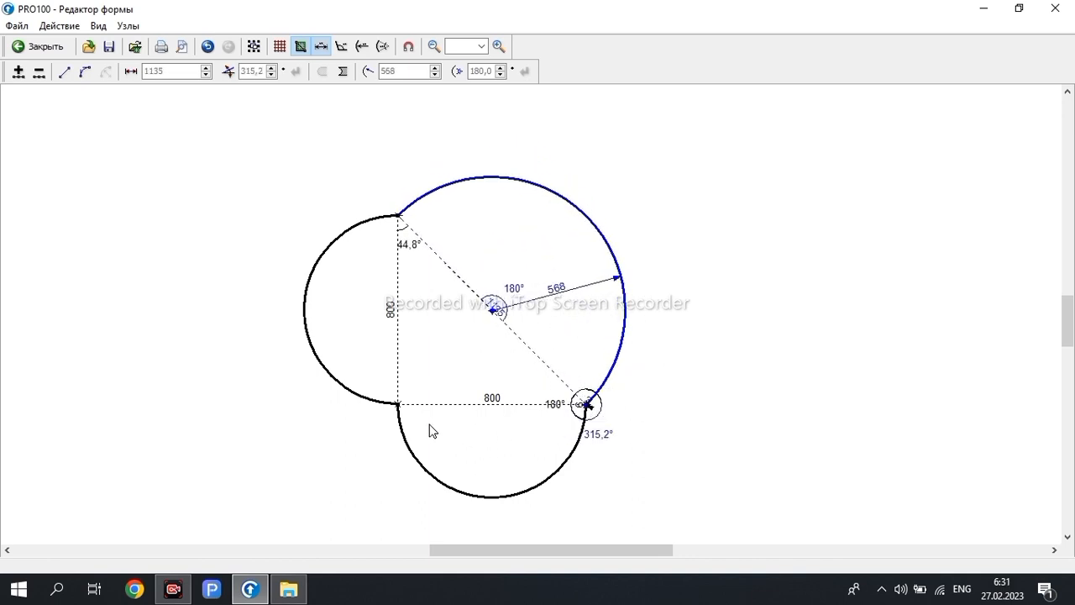
drag(401, 408, 585, 409)
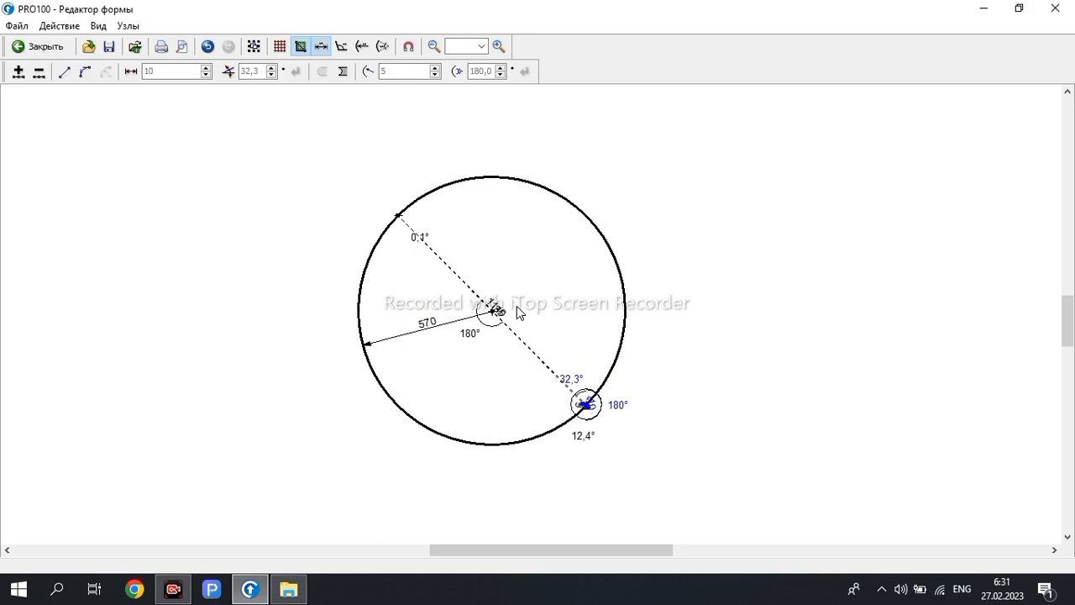
- Return to the room view and move the circular panel to about 4682 × 1692, near the back wall's upper-right corner
click(30, 47)
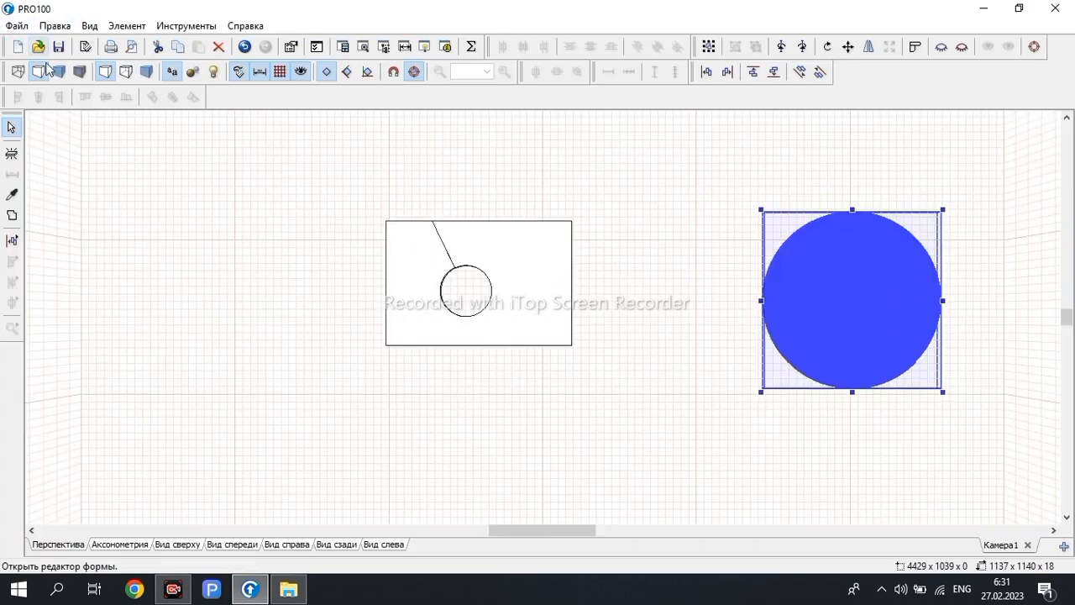
drag(876, 298, 845, 307)
double_click(808, 260)
click(702, 140)
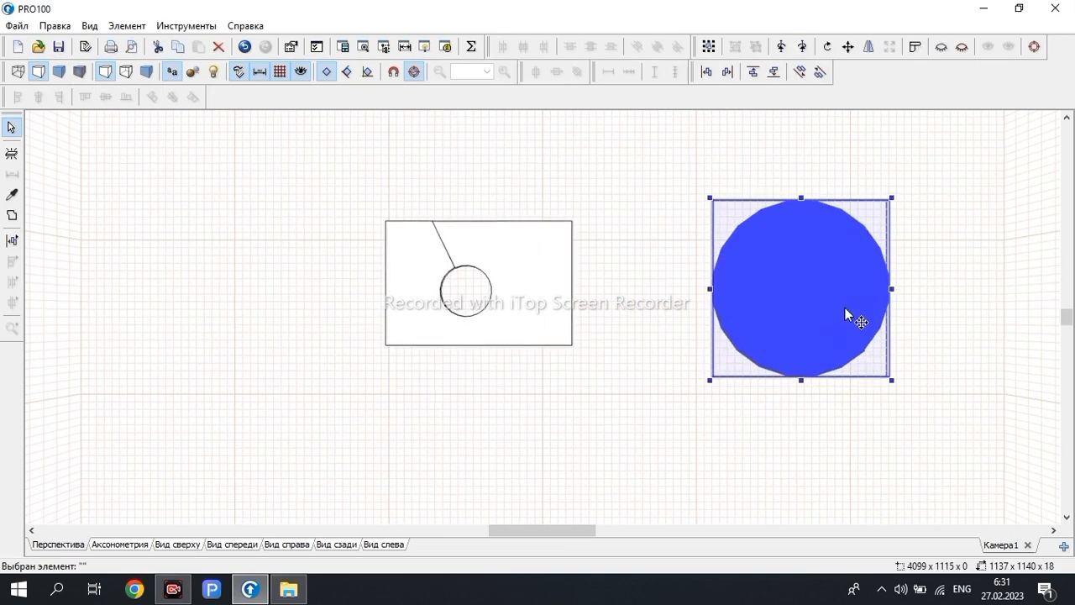
click(610, 267)
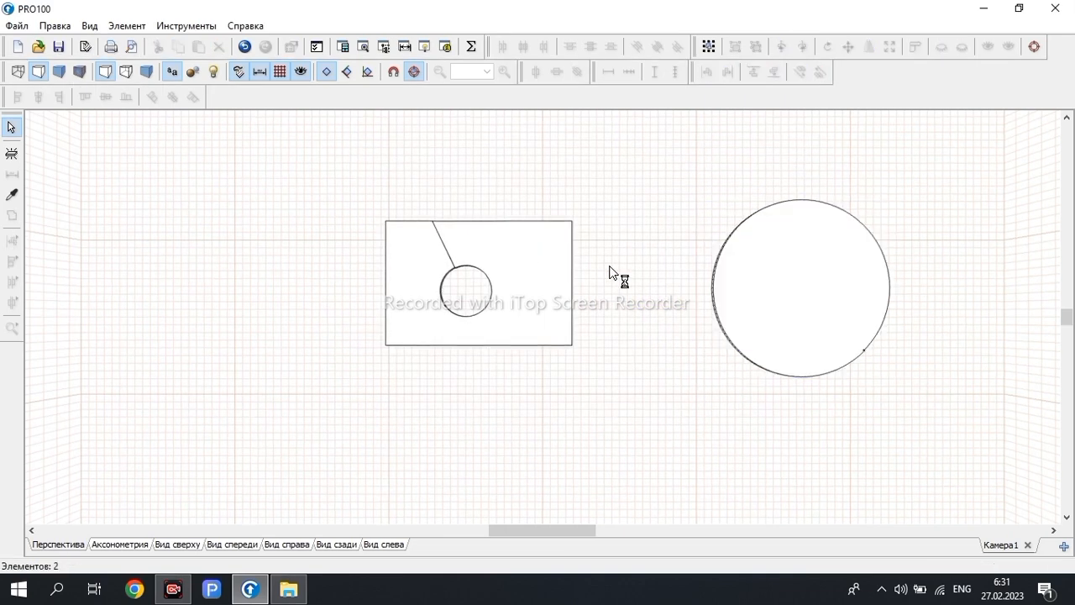
drag(847, 330, 939, 238)
scroll(609, 276, down, 5)
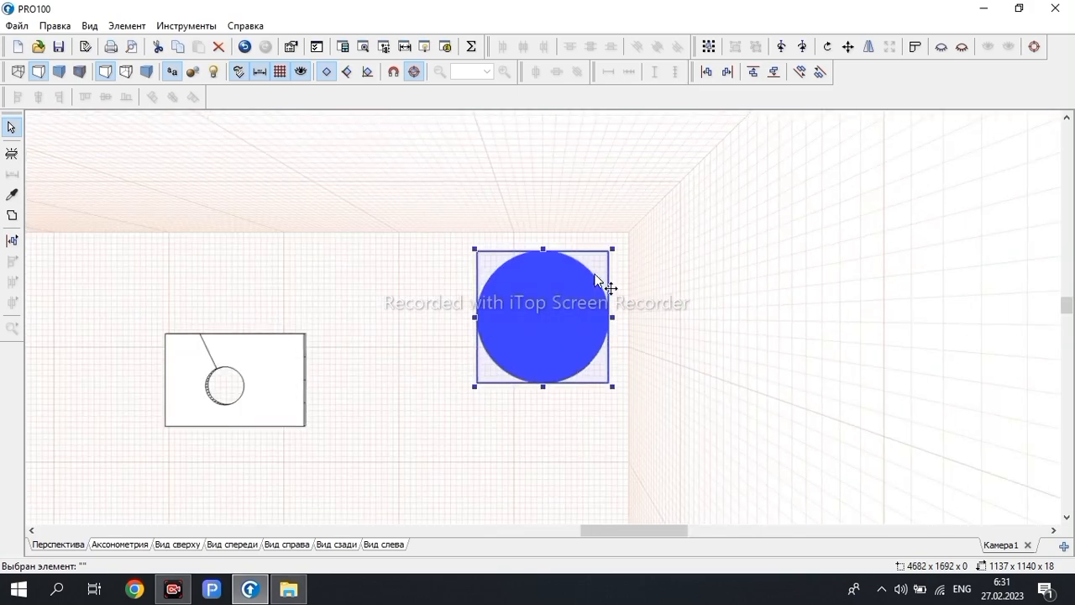
- Place another 800 × 800 × 18 panel at the left end of the back wall and open it in the shape editor
click(12, 153)
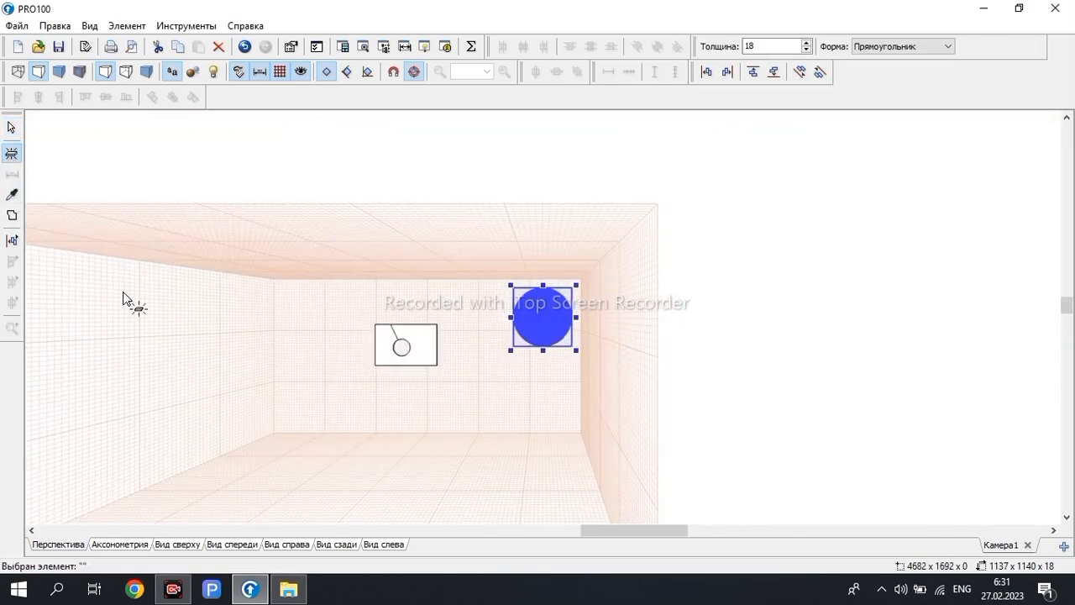
click(278, 359)
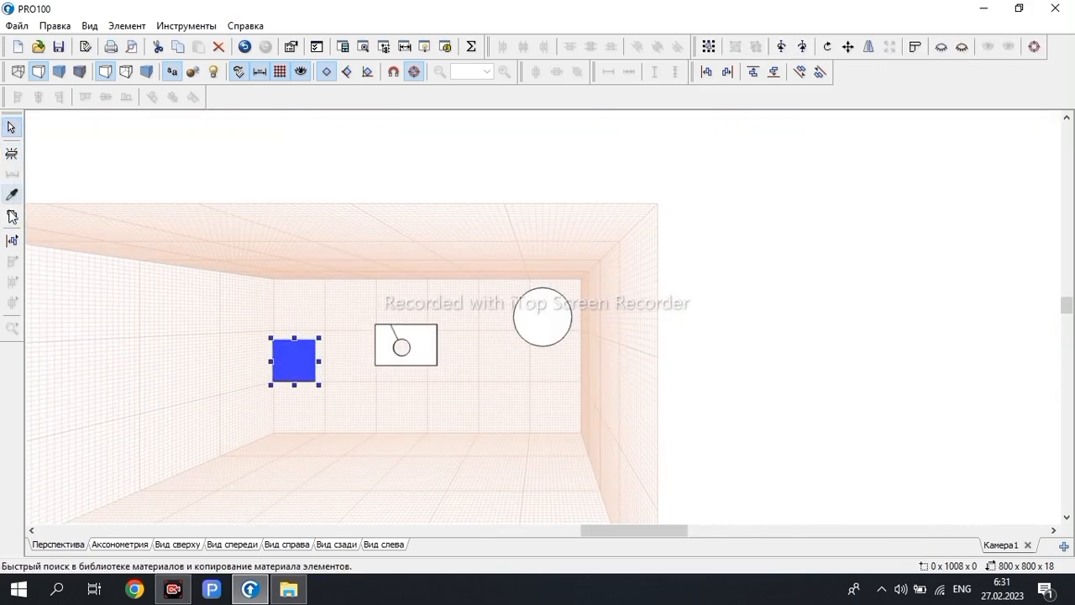
click(12, 215)
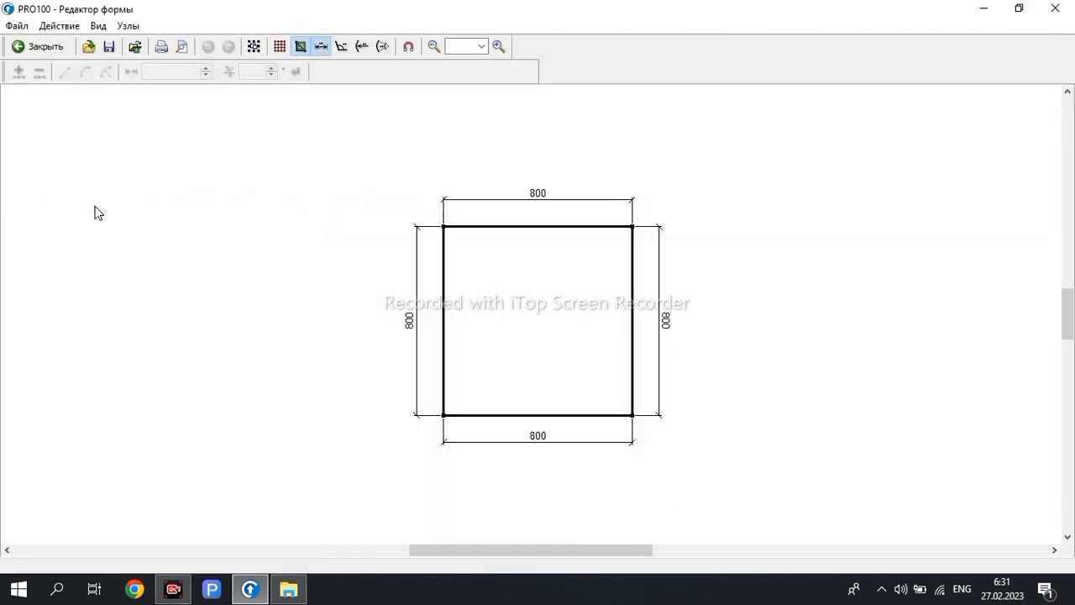
- Convert all four sides into arcs and move the two upper nodes together down and right, giving two large arcs of about 802 radius
click(254, 47)
click(105, 72)
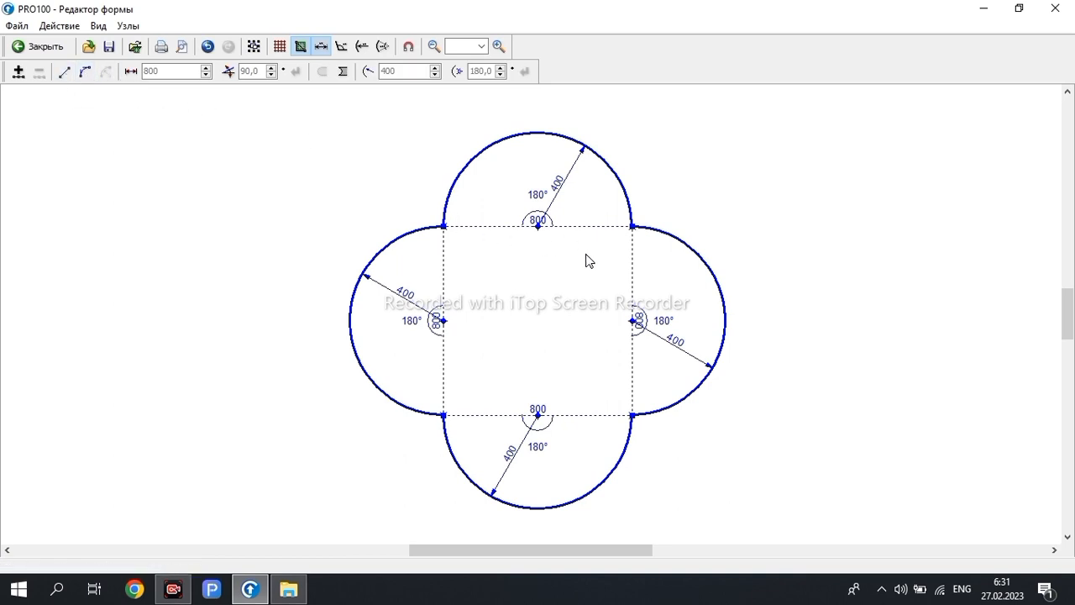
click(610, 237)
click(630, 223)
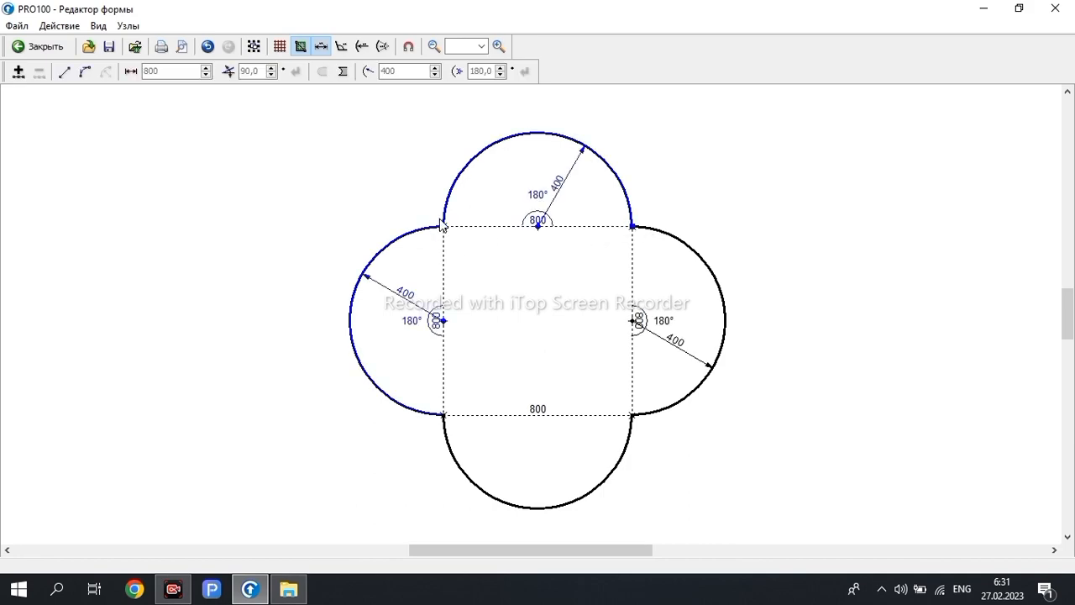
mouse_move(456, 237)
mouse_down()
mouse_move(554, 294)
mouse_move(726, 359)
mouse_move(791, 345)
mouse_move(775, 417)
mouse_up()
mouse_move(674, 380)
middle_down()
mouse_move(662, 352)
mouse_move(418, 216)
mouse_move(411, 222)
middle_up()
drag(528, 264, 558, 343)
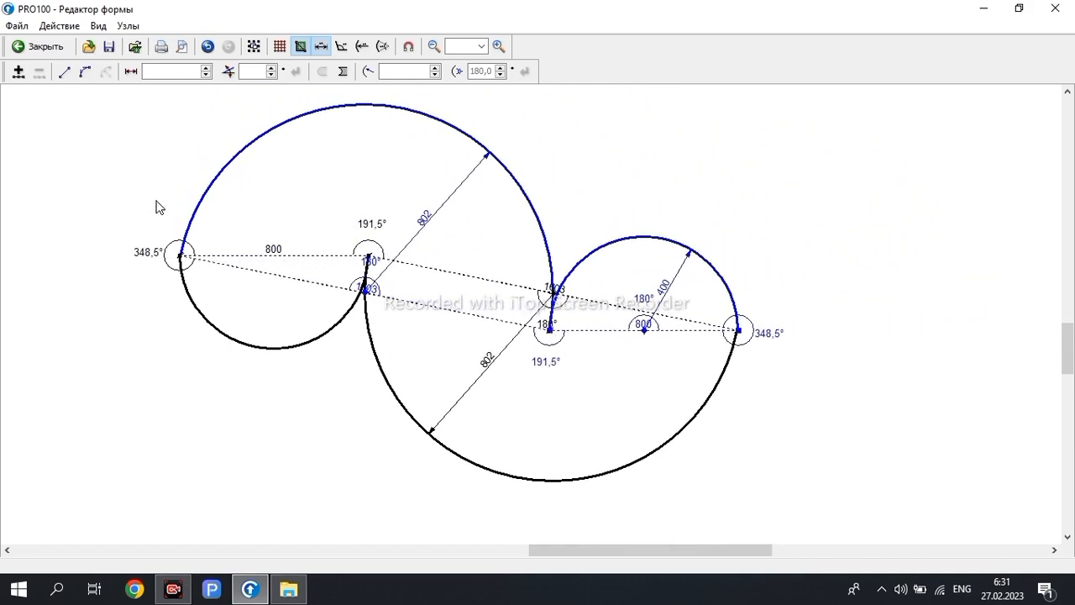
- Close the shape editor, deselect the curved panel and display the room's panels with their wood texture
click(32, 47)
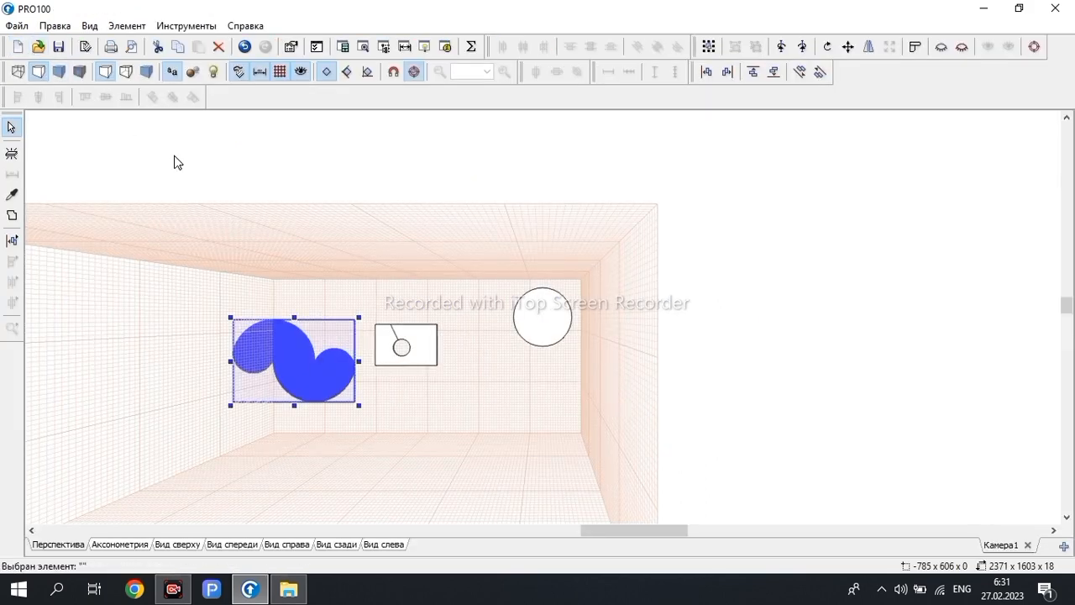
click(300, 385)
scroll(298, 384, up, 2)
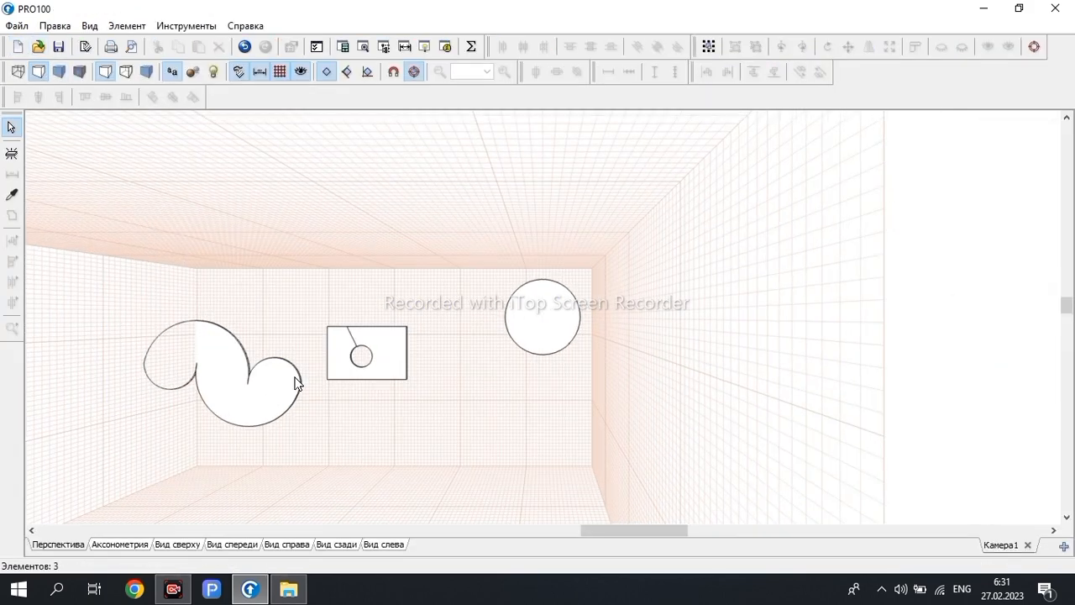
click(80, 74)
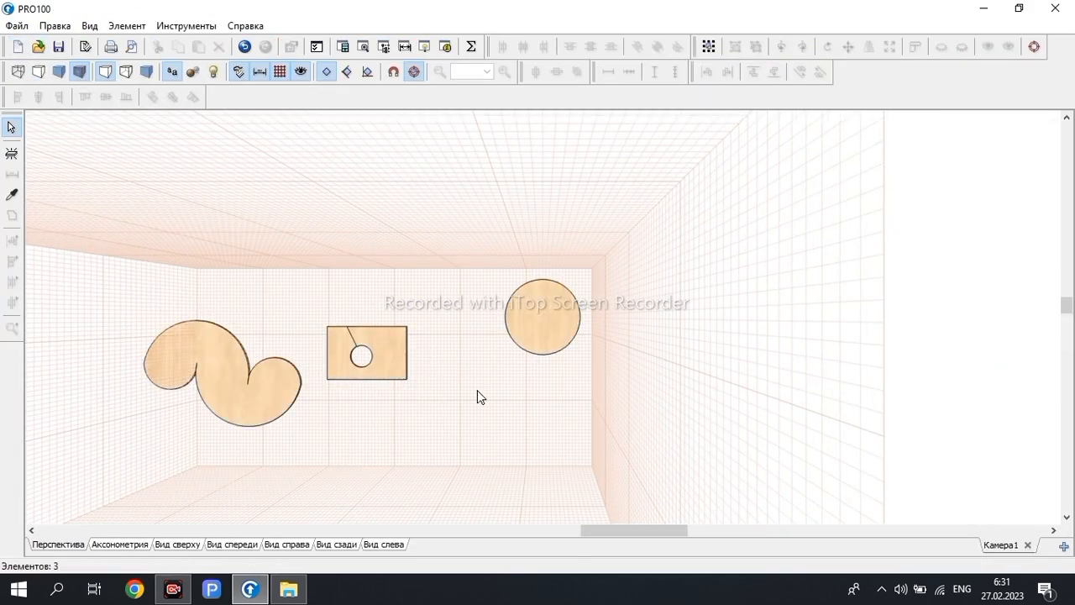
scroll(504, 345, down, 2)
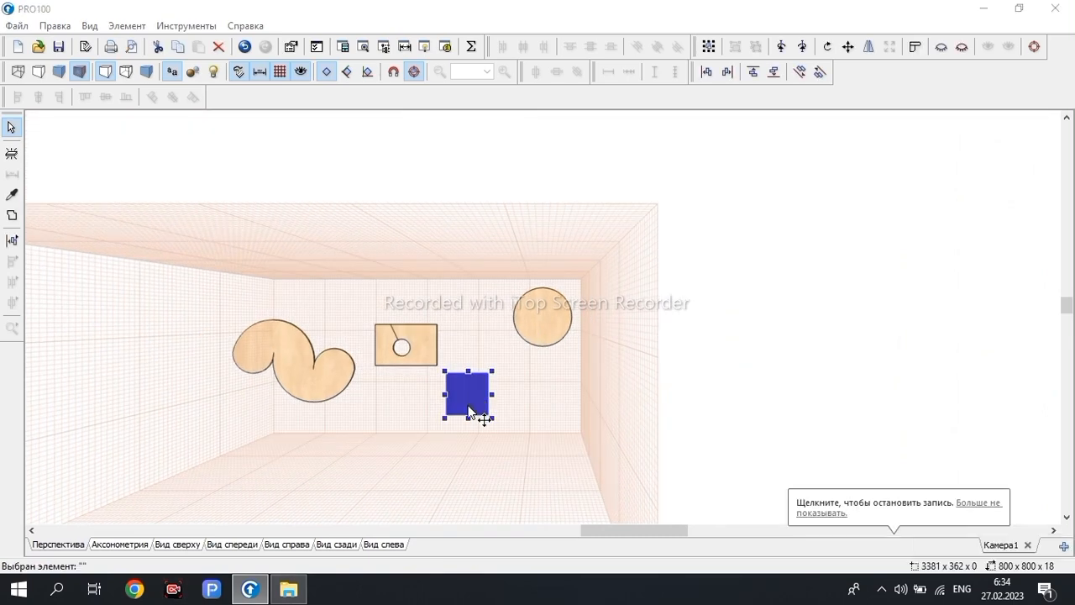
- Check the new square panel's size properties and open its shape in the editor with the grid shown
double_click(467, 409)
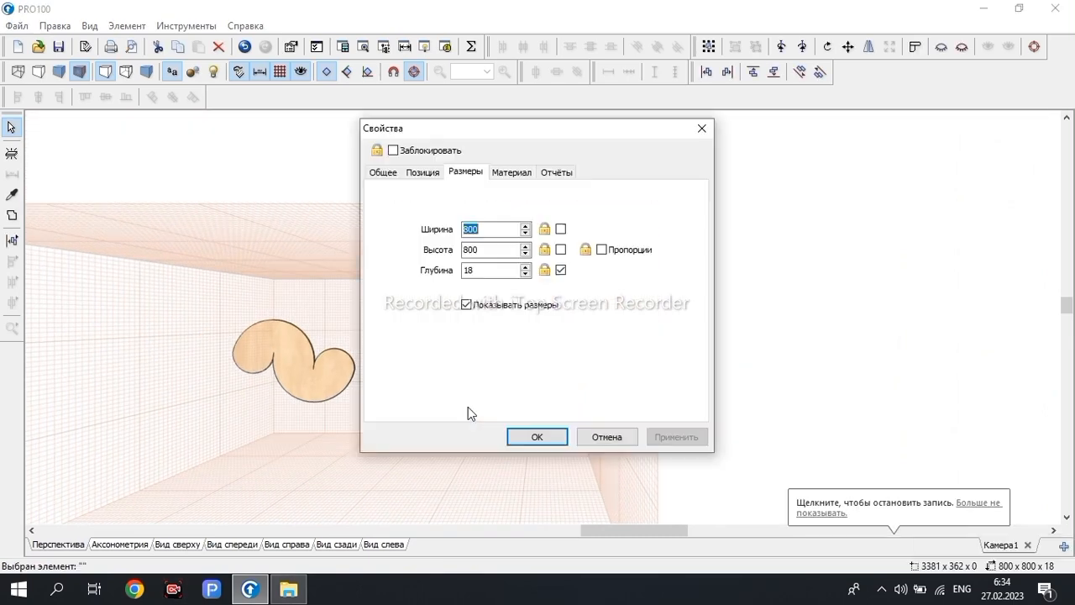
click(701, 129)
click(10, 216)
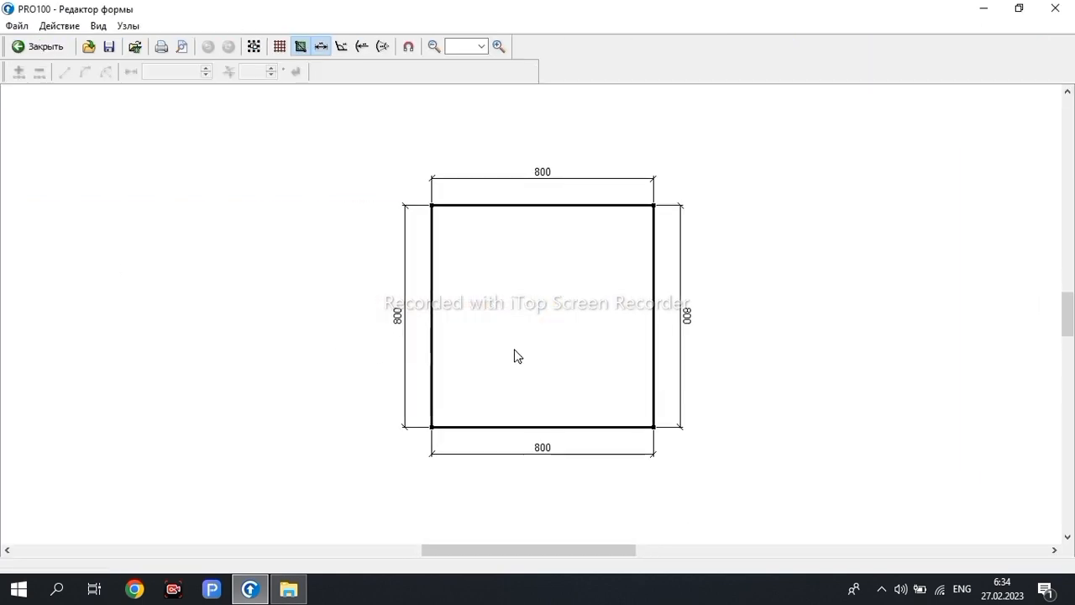
click(279, 46)
scroll(593, 296, down, 1)
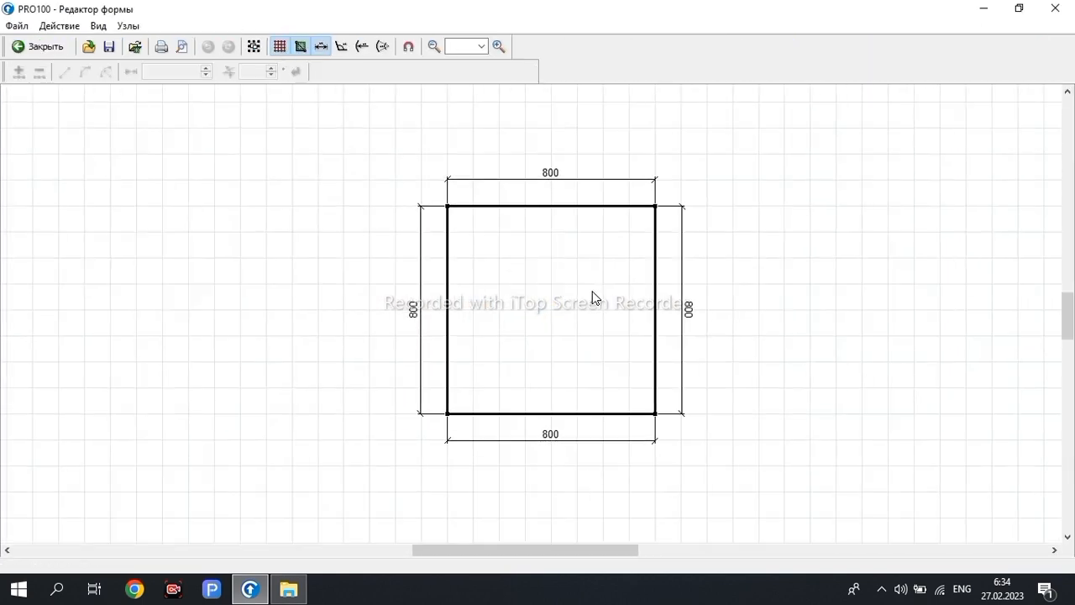
- Try to widen the square panel to about 1639 by moving its right side outward
scroll(592, 297, down, 1)
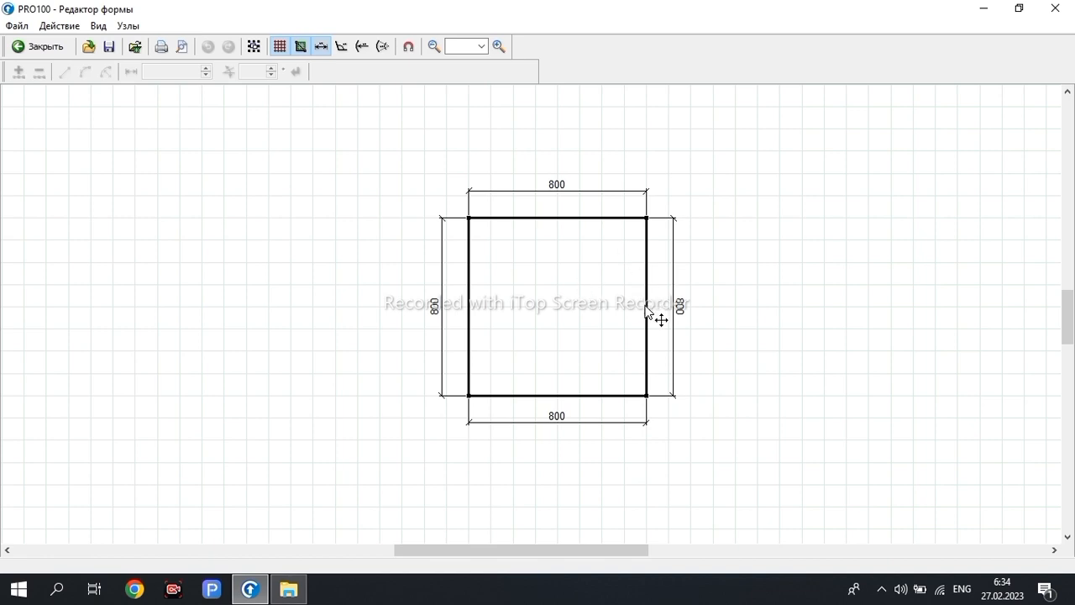
drag(647, 304, 831, 309)
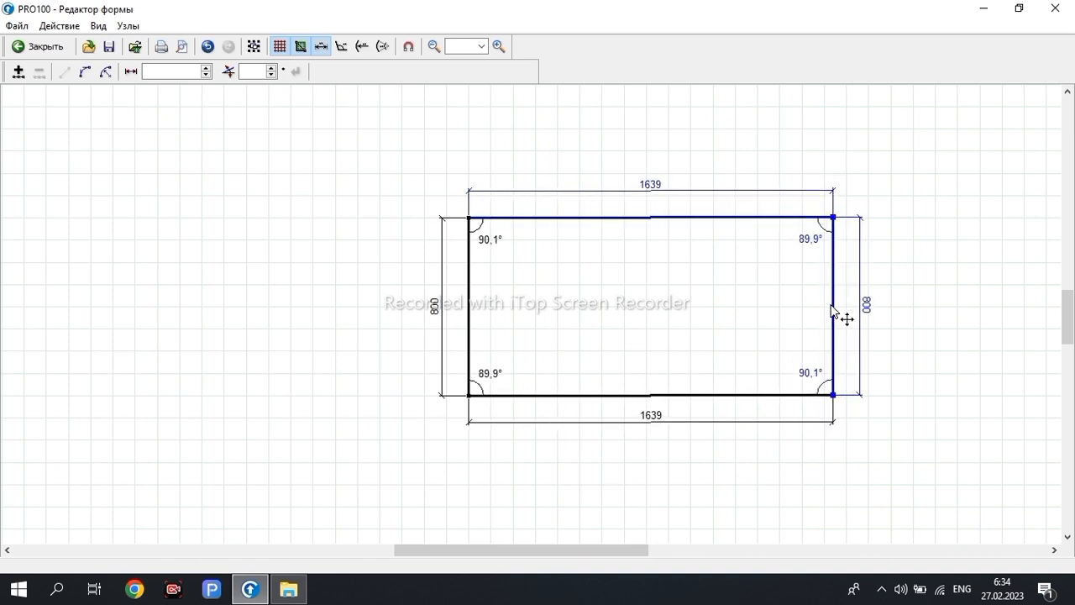
key(ctrl+z)
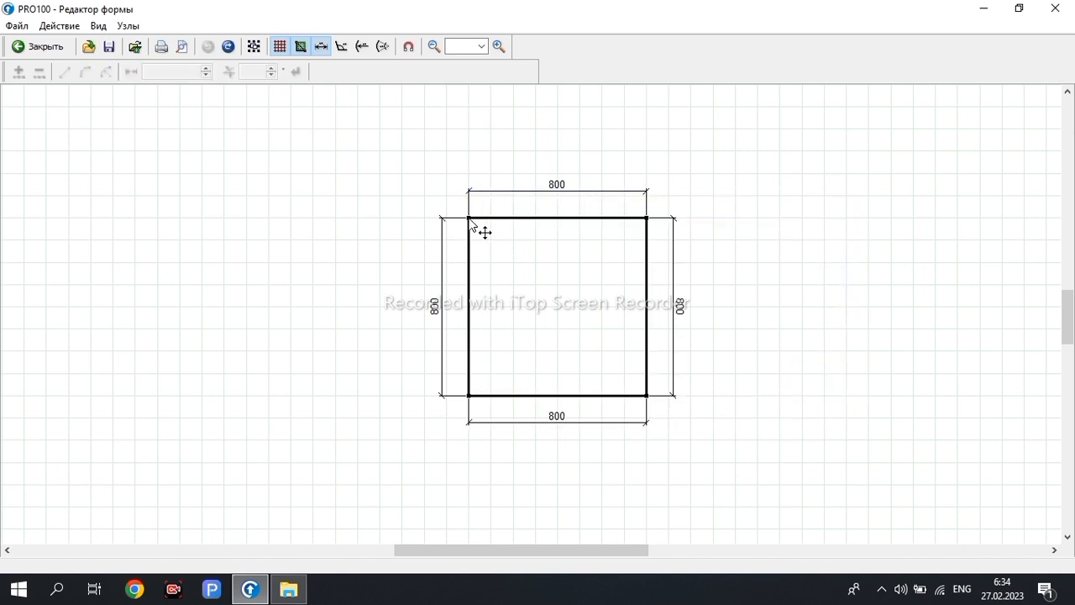
- Divide all four sides of the square into 200 segments with added nodes and convert every segment into an arc
click(253, 46)
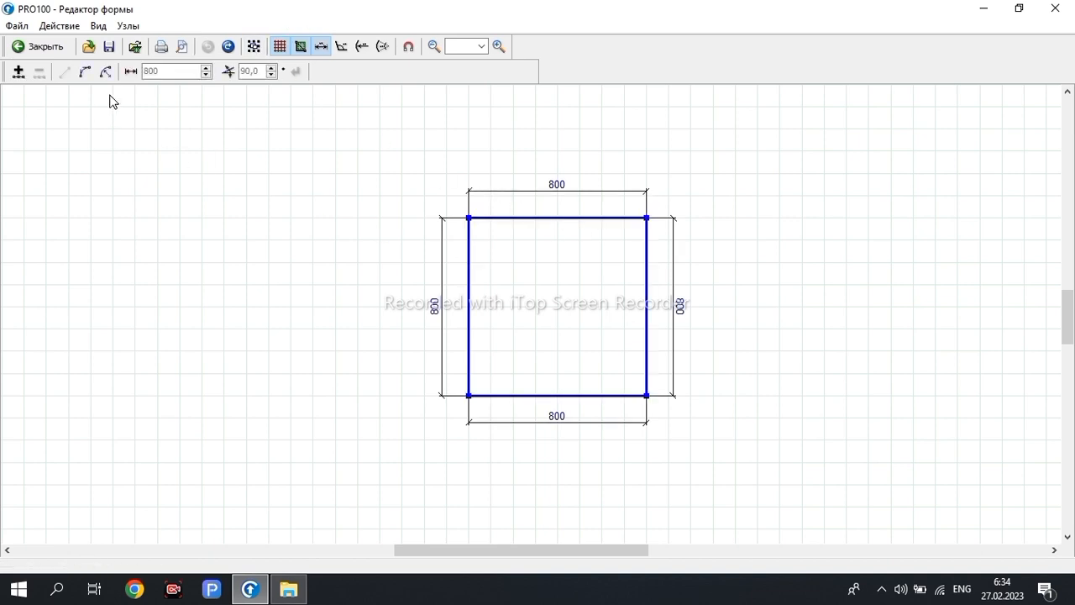
click(18, 71)
click(18, 71)
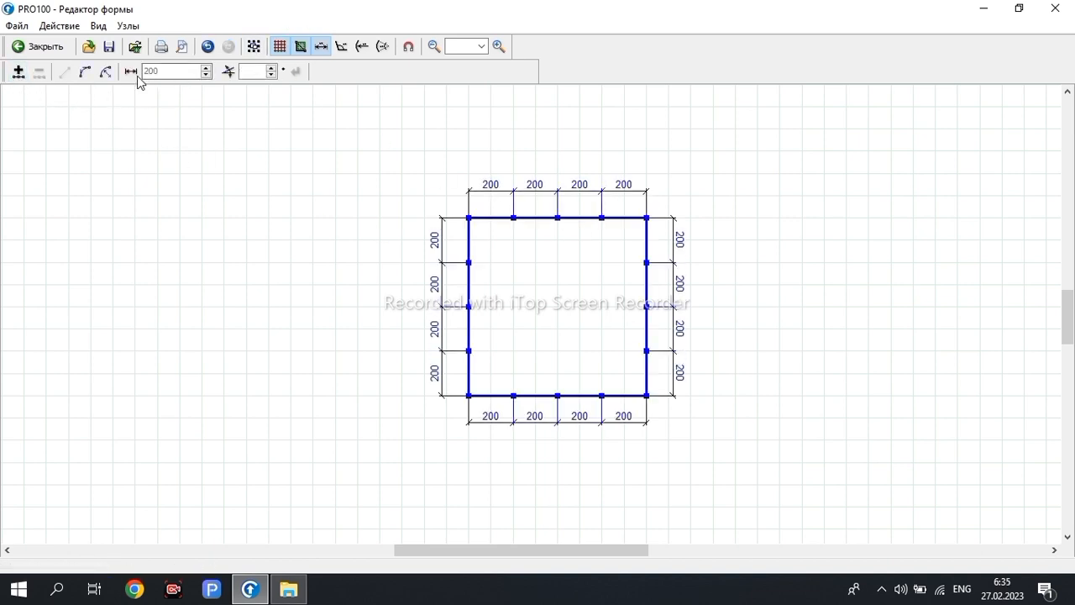
click(105, 72)
click(720, 303)
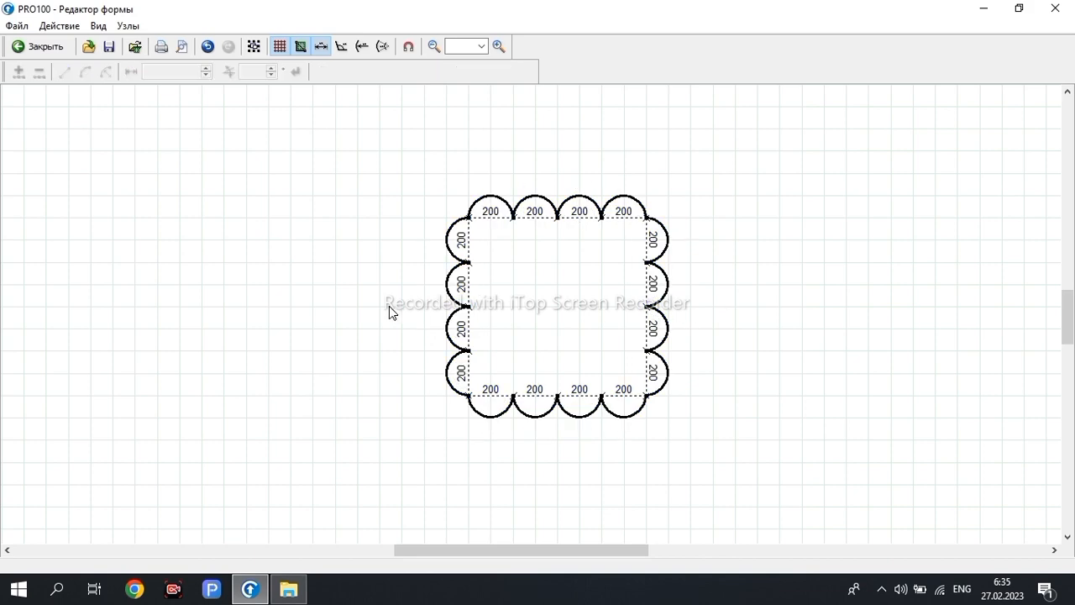
- Close the shape editor and deselect the scalloped panel in the room
click(37, 46)
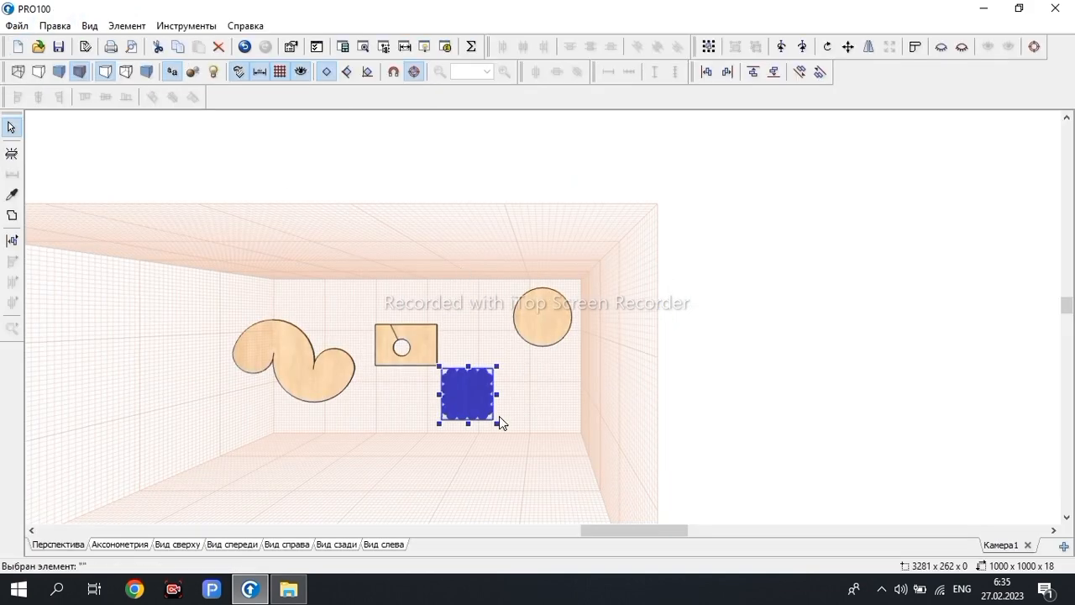
scroll(472, 422, up, 2)
click(572, 437)
scroll(400, 472, down, 3)
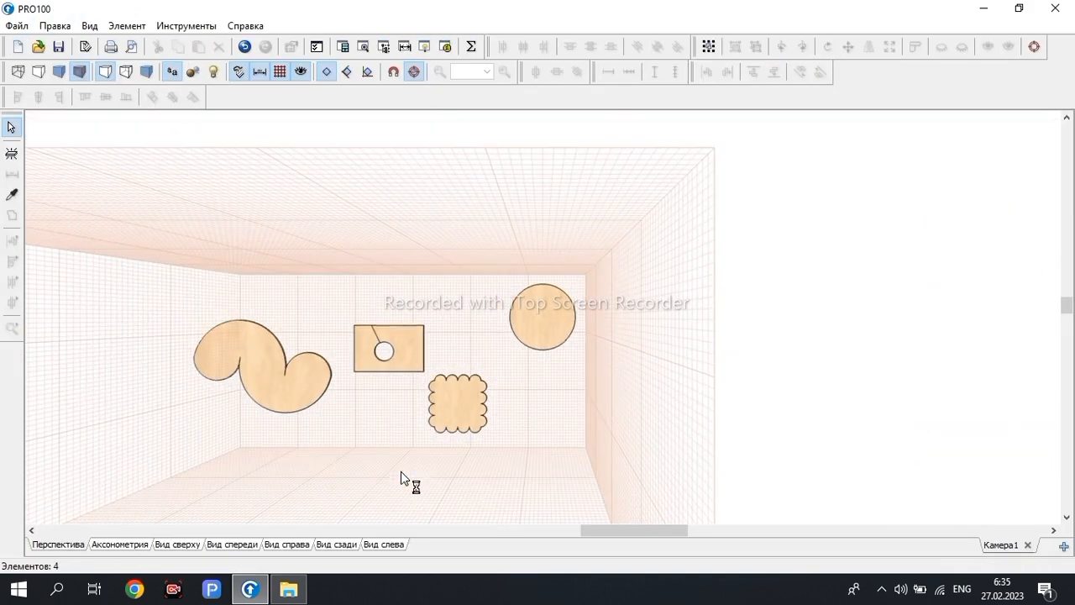
- Place another 800 × 800 × 18 panel on the back wall above the curved panel and open it in the shape editor
click(12, 153)
click(311, 302)
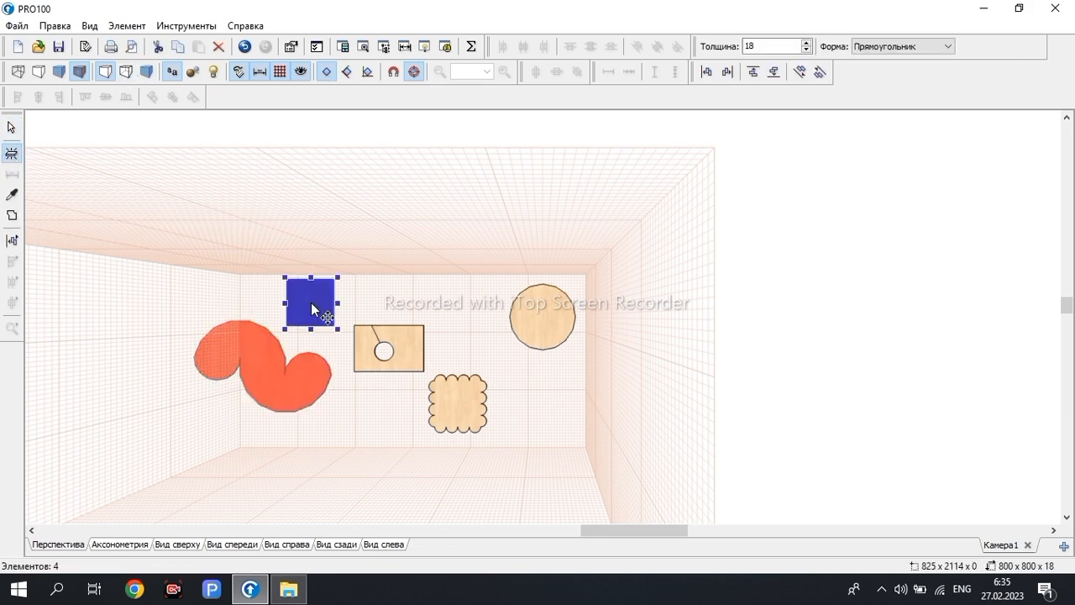
click(12, 215)
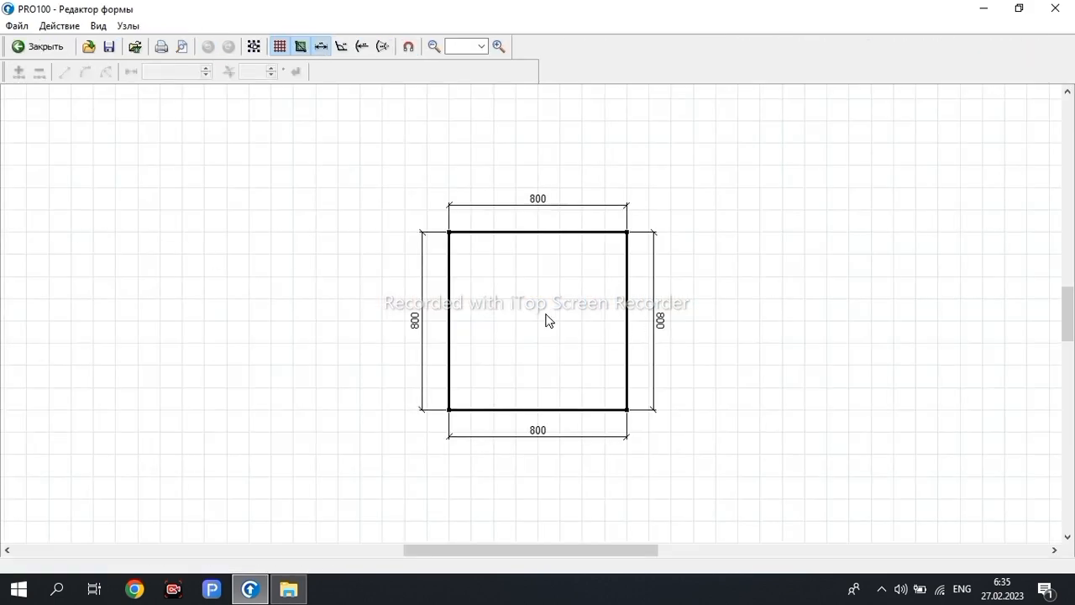
scroll(546, 320, up, 1)
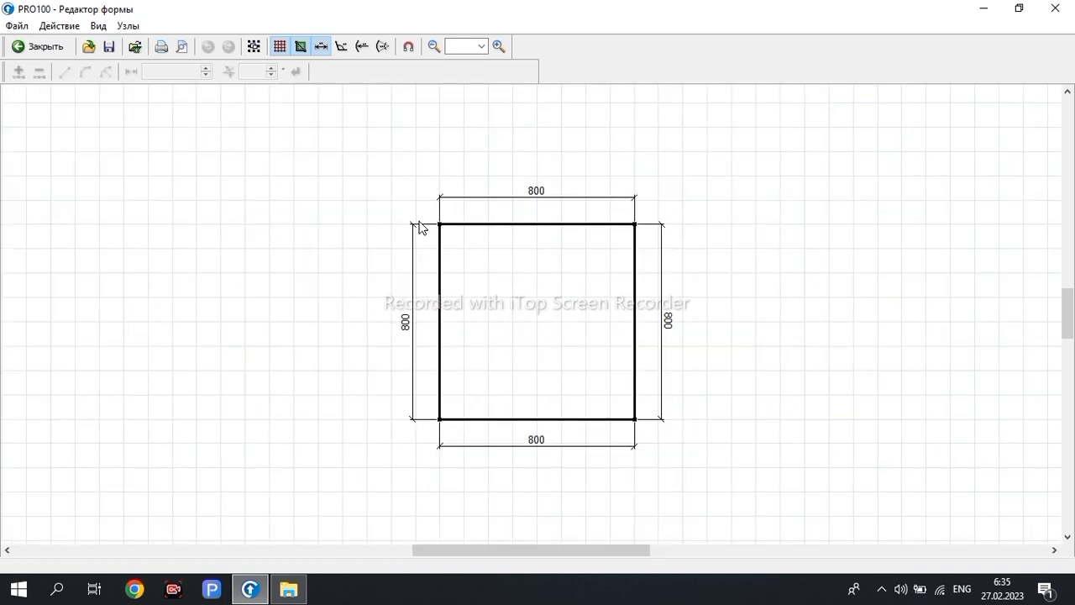
- Add nodes to all four sides of the new square, dividing each side into four 200 segments
click(257, 48)
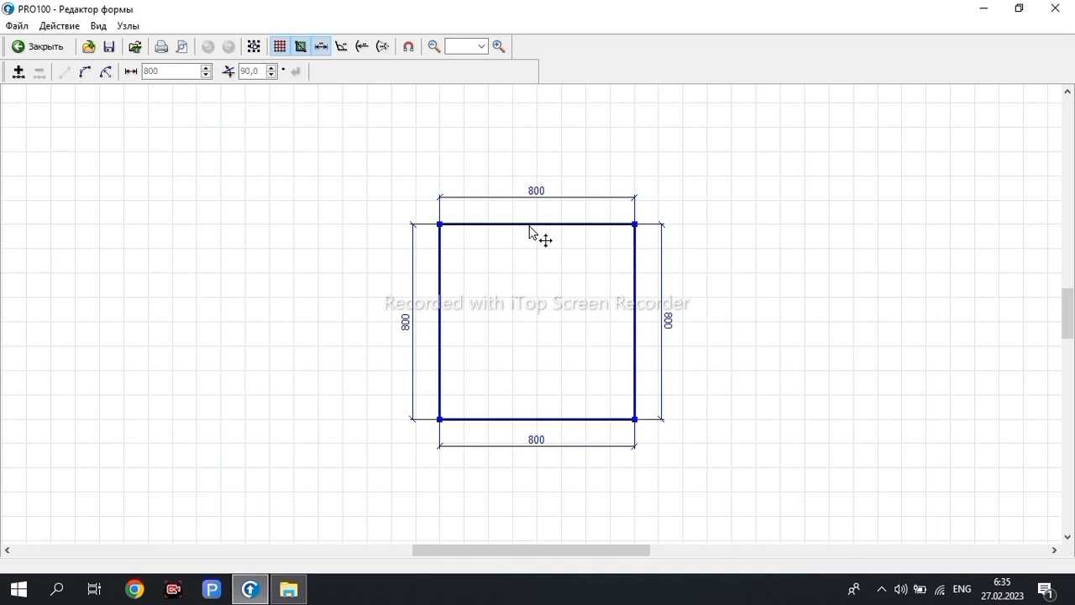
click(17, 72)
click(18, 73)
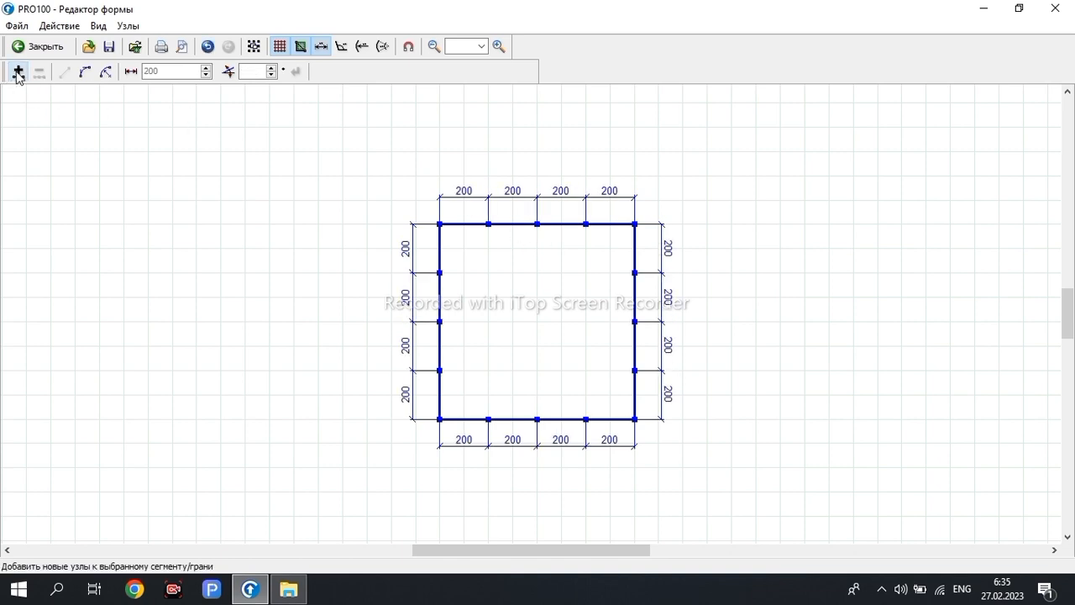
click(521, 267)
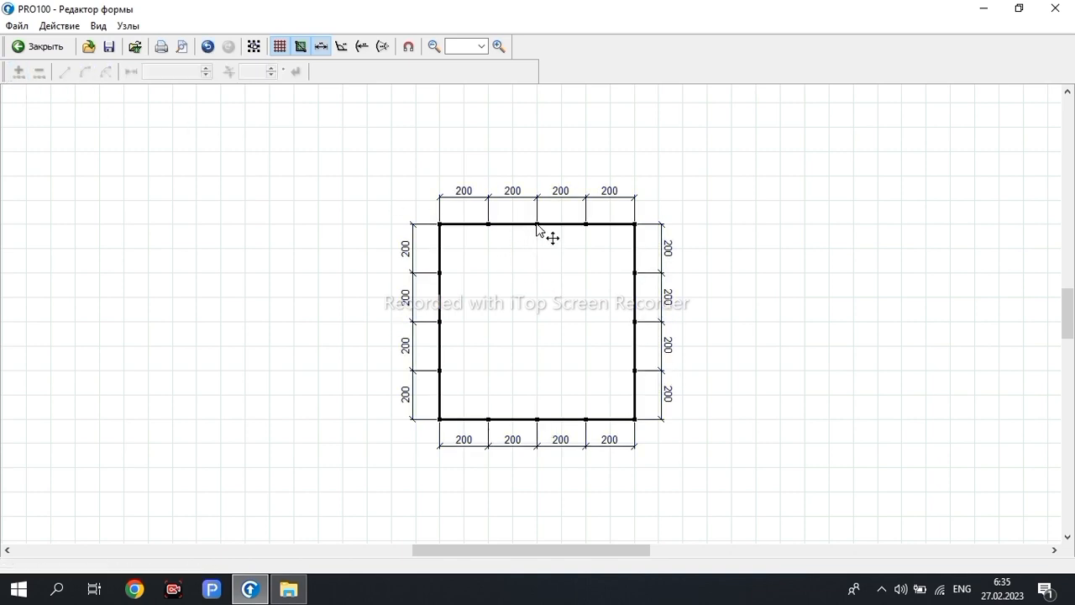
- Move the upper side's middle node down into a V notch with sides about 549 and add a midpoint node to each slanted side
drag(536, 224, 553, 360)
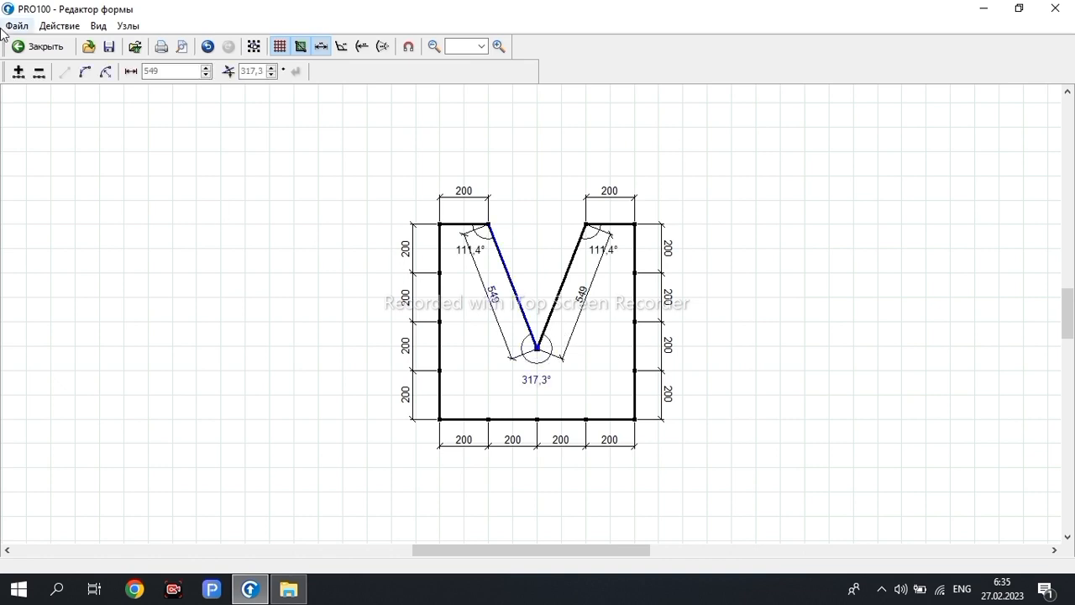
click(14, 76)
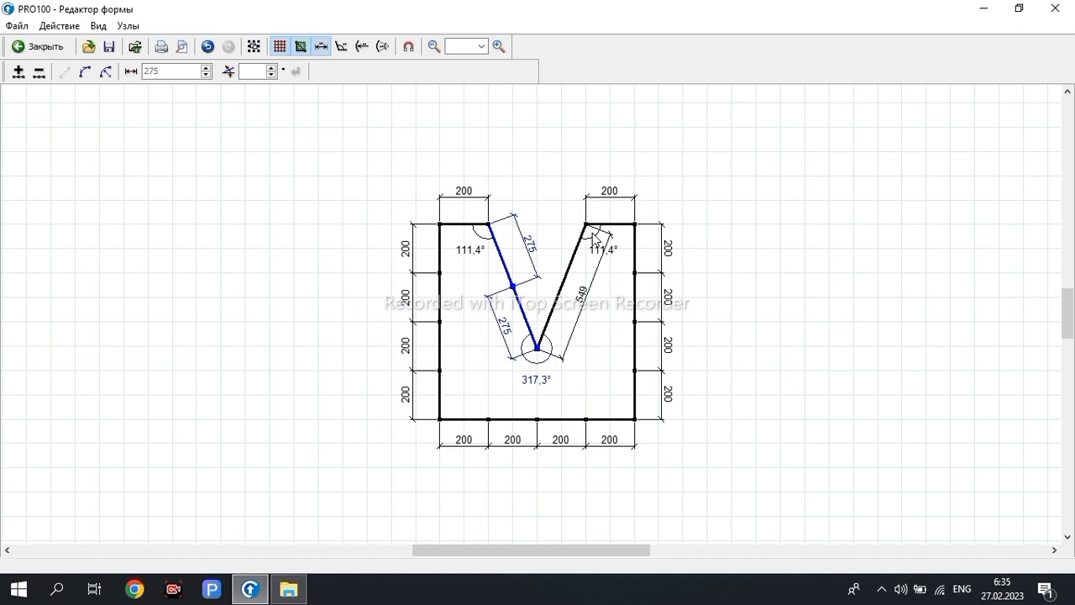
click(587, 228)
click(19, 73)
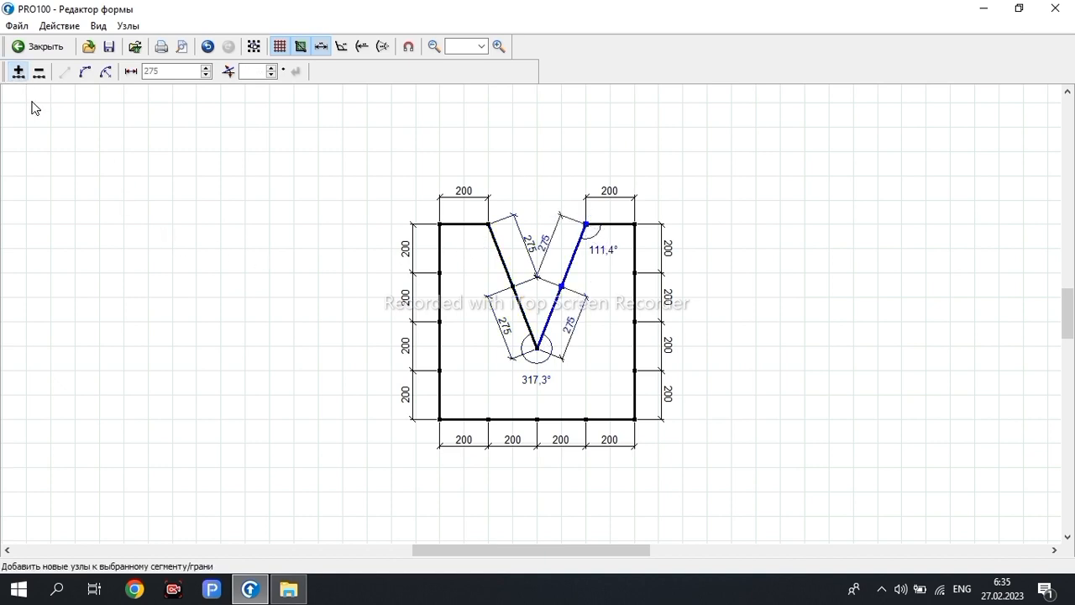
click(532, 313)
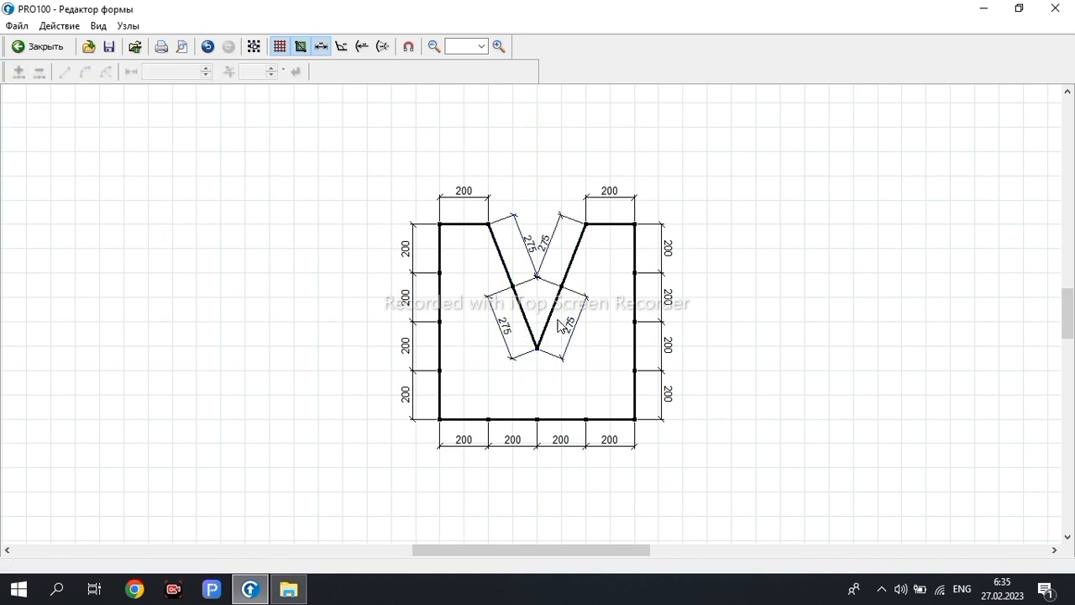
- Convert the lower segments of both notch sides into 180° arcs of radius about 137 and flip them to bulge outward
click(558, 294)
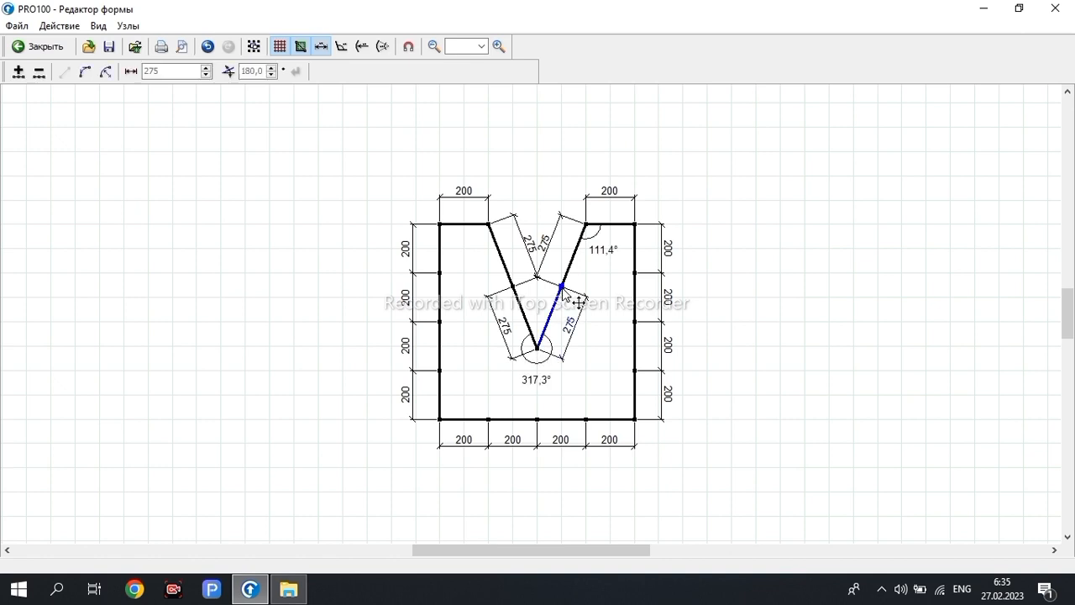
click(103, 72)
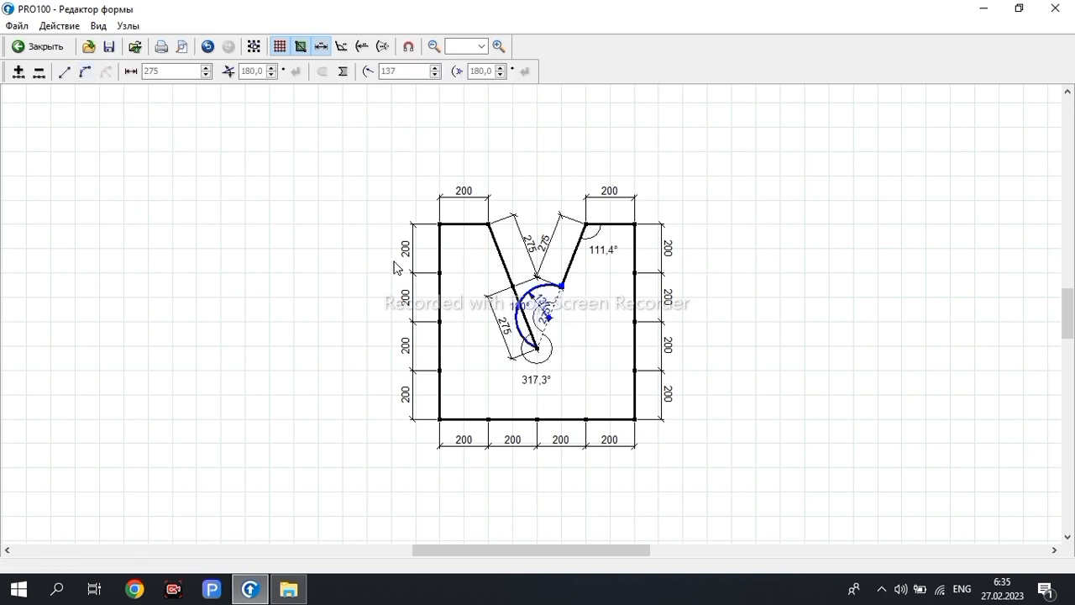
click(346, 77)
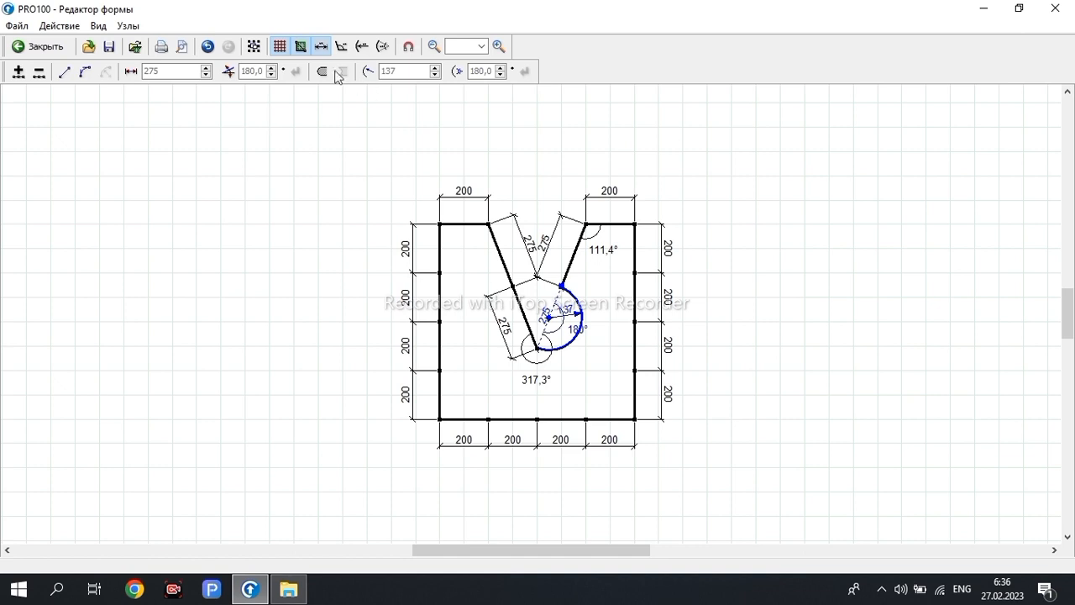
click(505, 294)
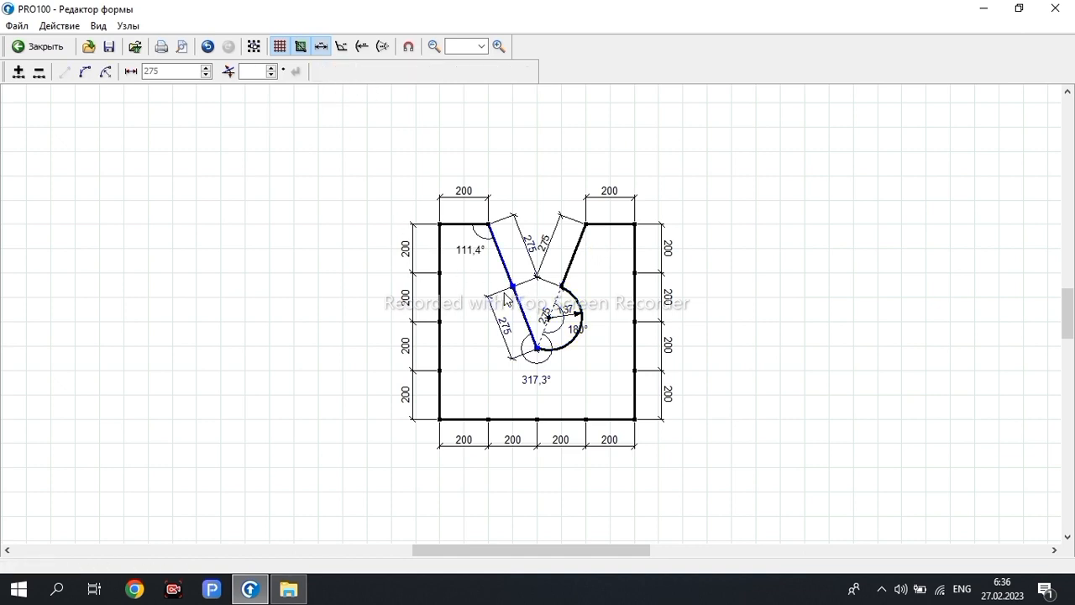
click(551, 393)
click(536, 343)
click(84, 71)
click(343, 71)
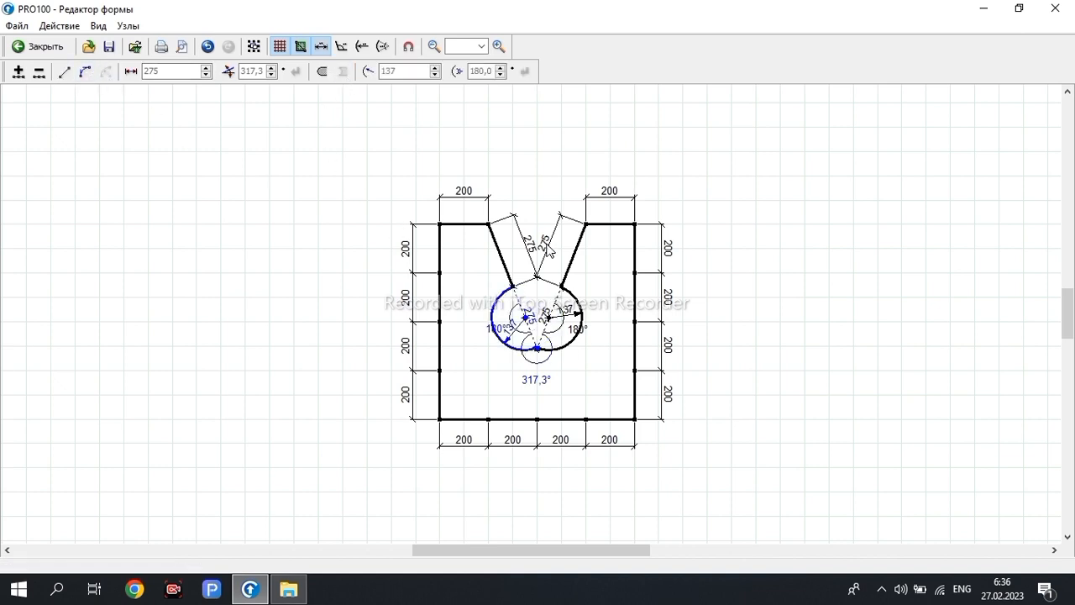
- Move the upper end nodes of both arcs together on the notch's centre line, closing the arcs into a circular cut-out
drag(514, 286, 547, 306)
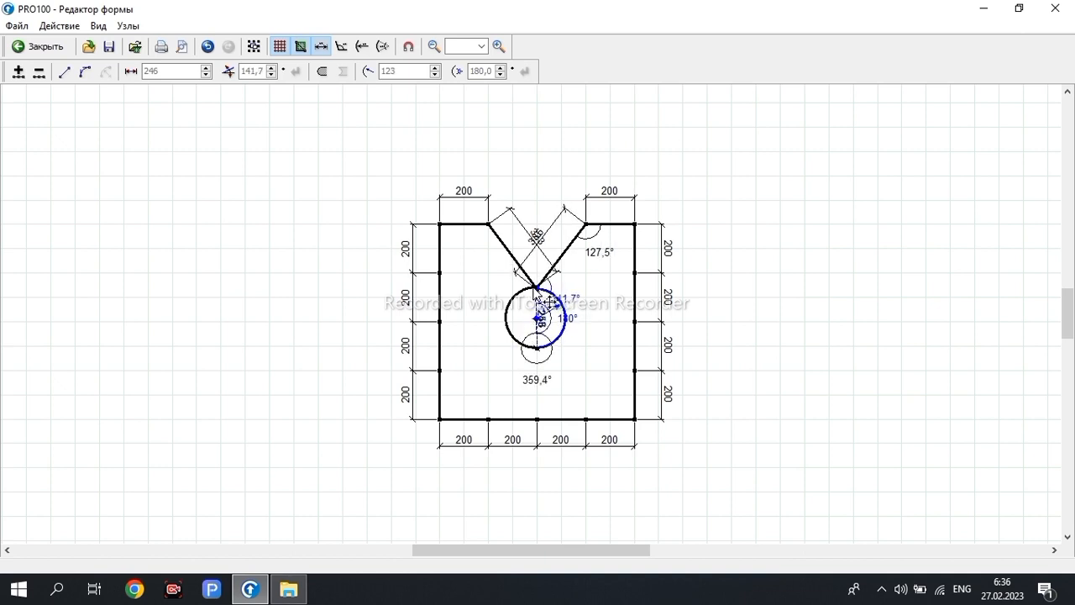
click(728, 280)
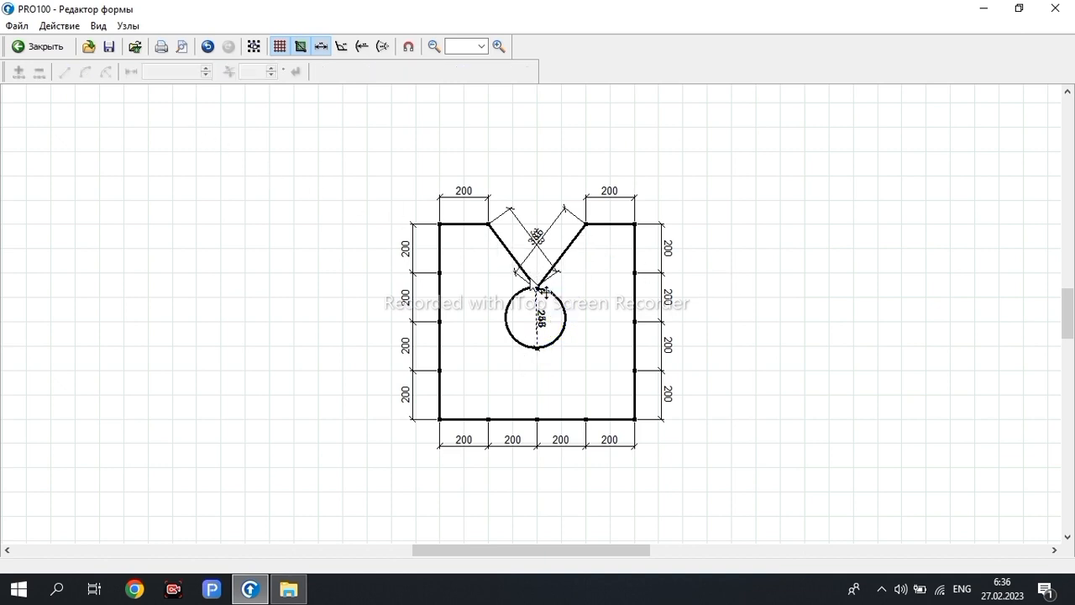
- Try to add a midpoint node to the notch's left slanted side and shift that side's nodes
click(536, 287)
click(502, 227)
click(501, 240)
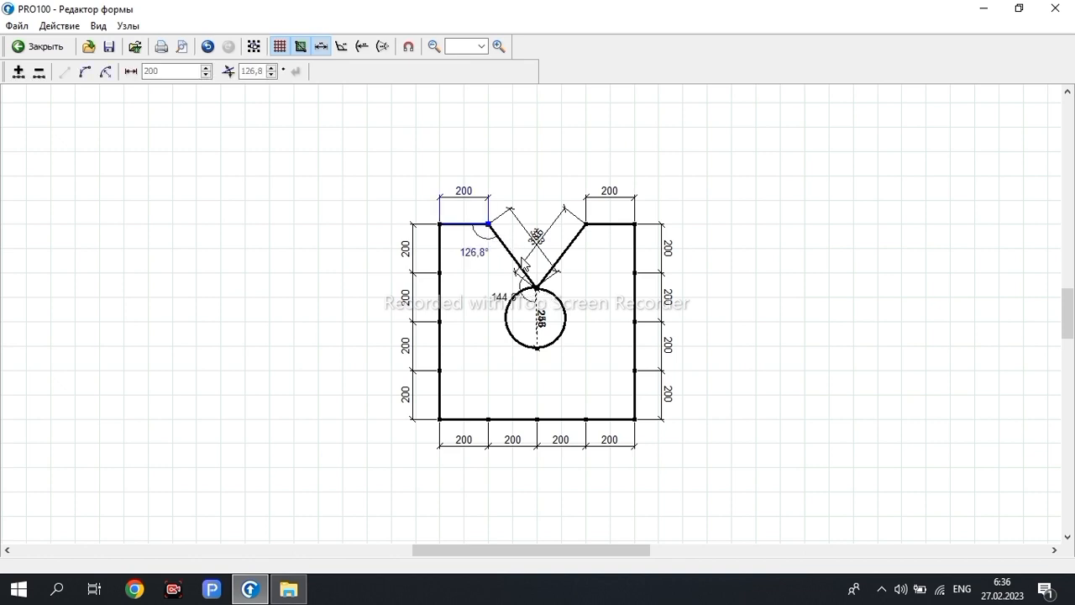
click(548, 300)
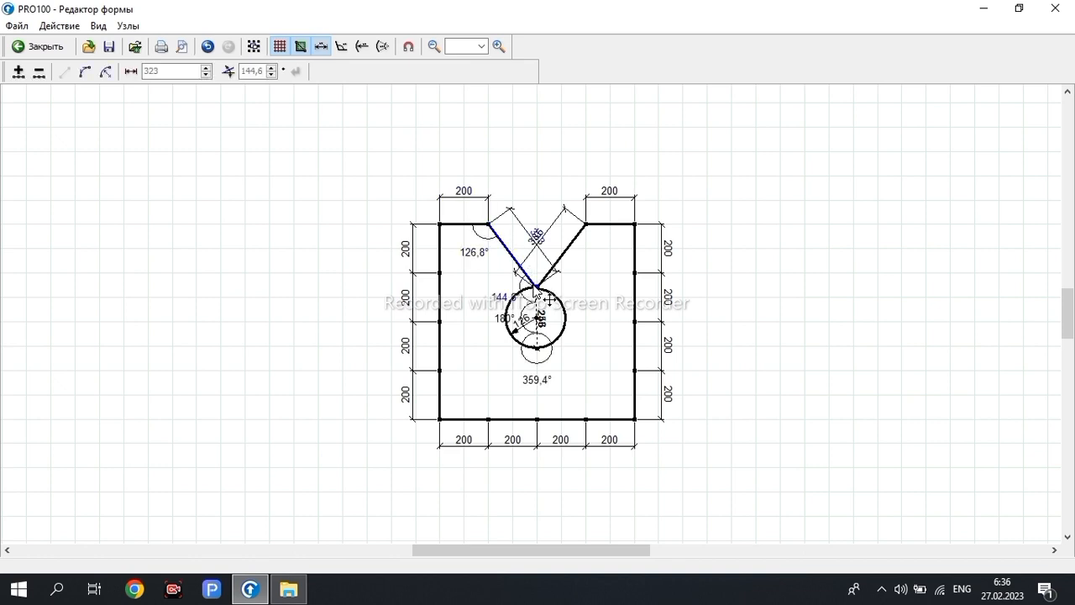
click(18, 71)
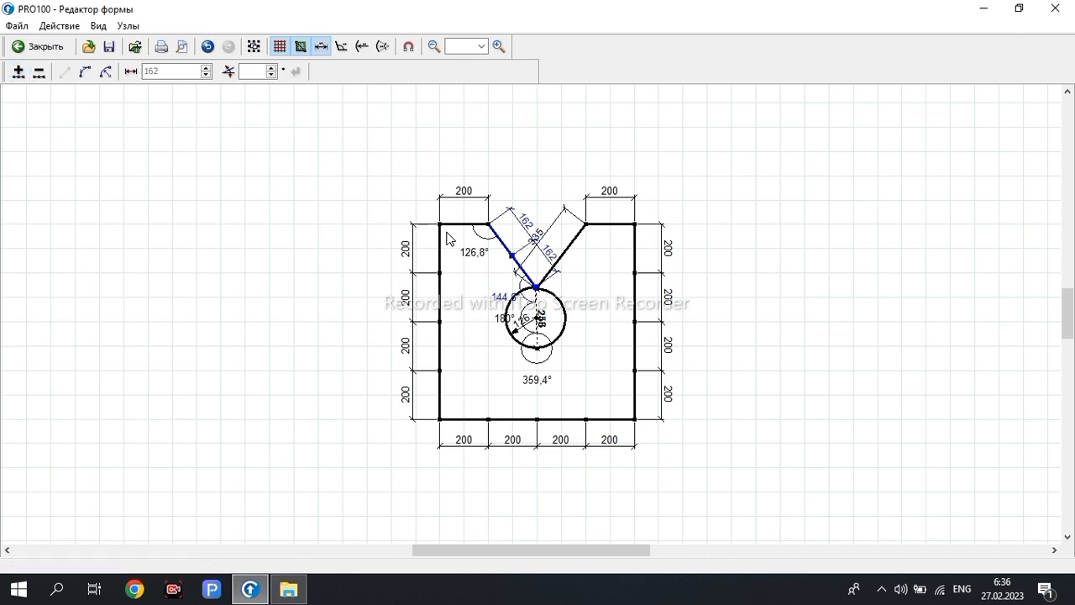
mouse_move(527, 269)
mouse_down()
mouse_move(569, 226)
mouse_move(491, 260)
mouse_move(526, 271)
mouse_up()
click(601, 283)
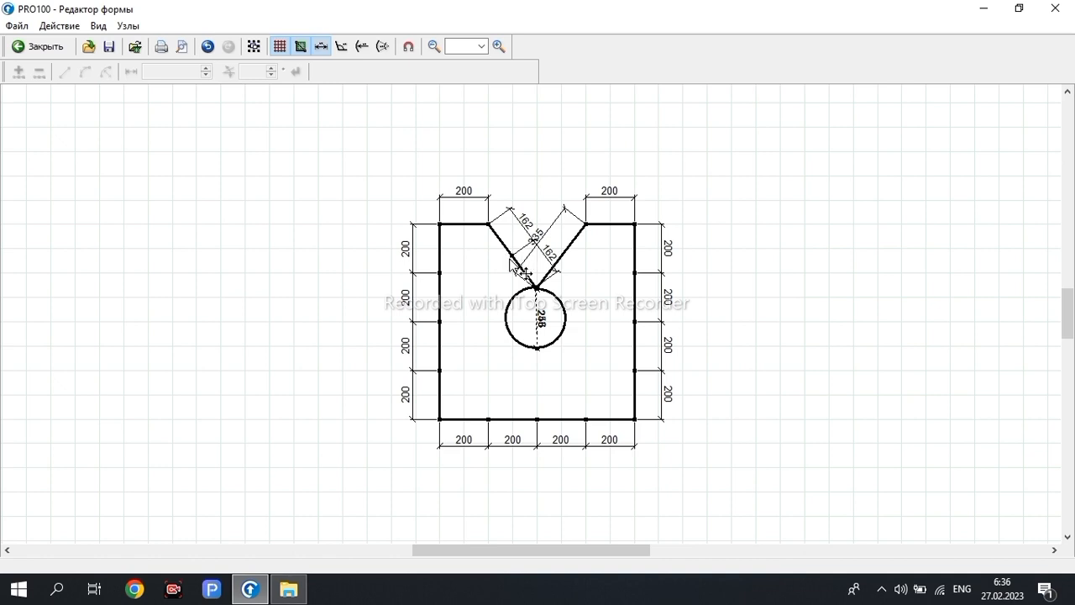
click(551, 300)
click(521, 268)
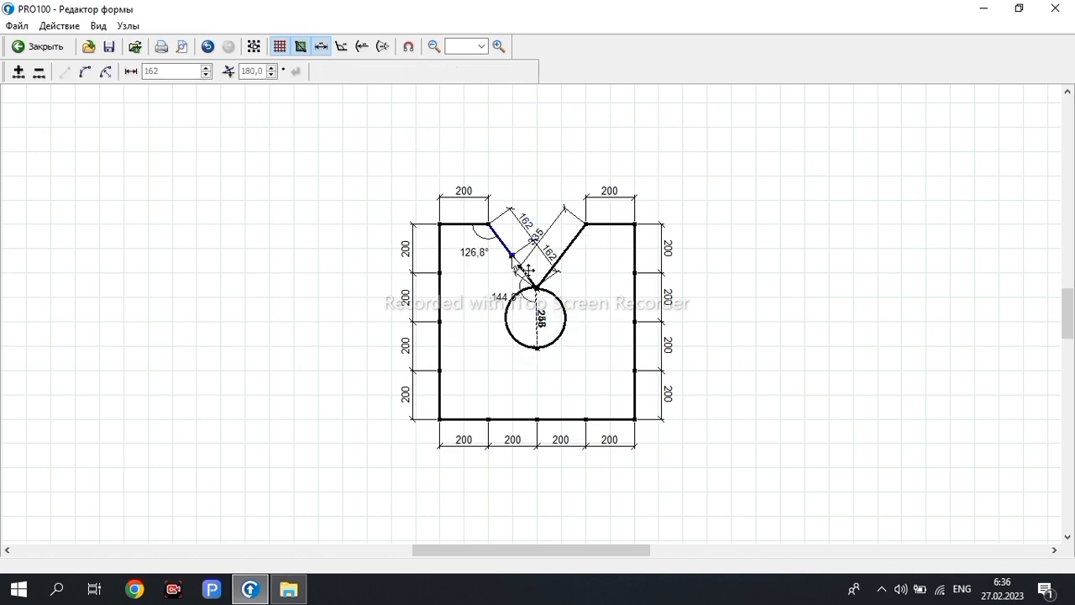
mouse_move(524, 267)
mouse_down()
mouse_move(546, 247)
mouse_move(499, 257)
mouse_move(539, 270)
mouse_move(514, 255)
mouse_move(522, 258)
mouse_up()
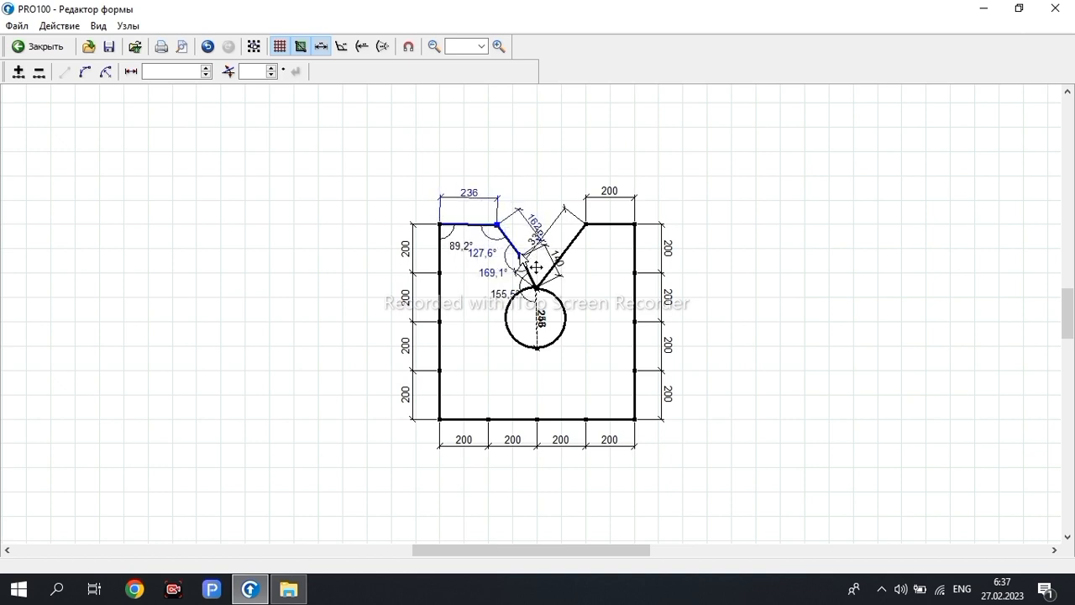
key(ctrl+z)
key(ctrl+z)
key(ctrl+z)
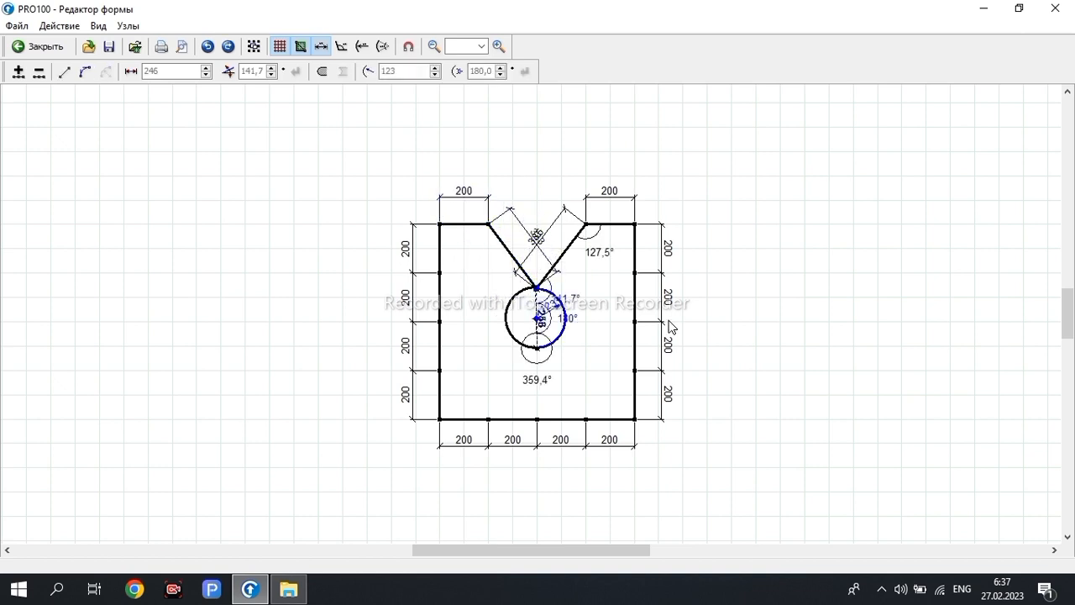
- Adjust the circular cut-out's upper end nodes so they meet at the V notch's tip, and leave the shape editor
click(513, 291)
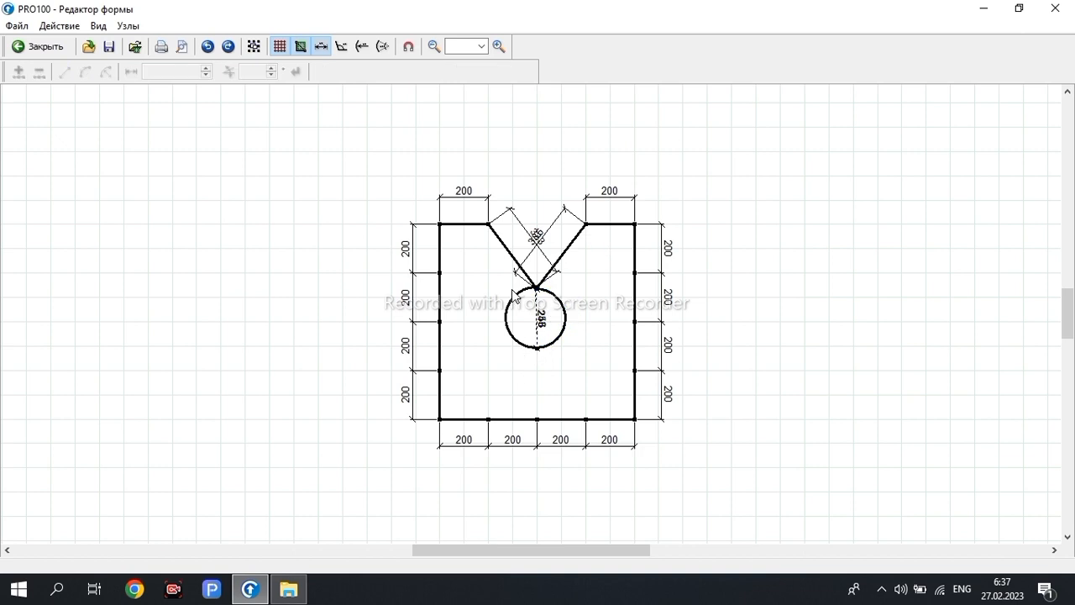
click(554, 303)
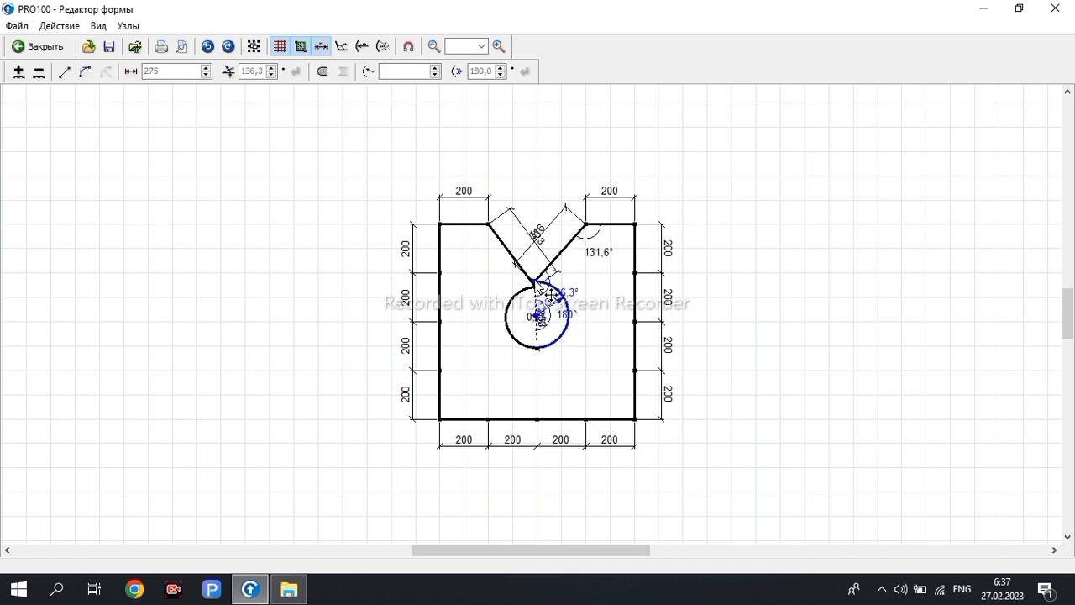
drag(551, 302, 552, 300)
click(536, 278)
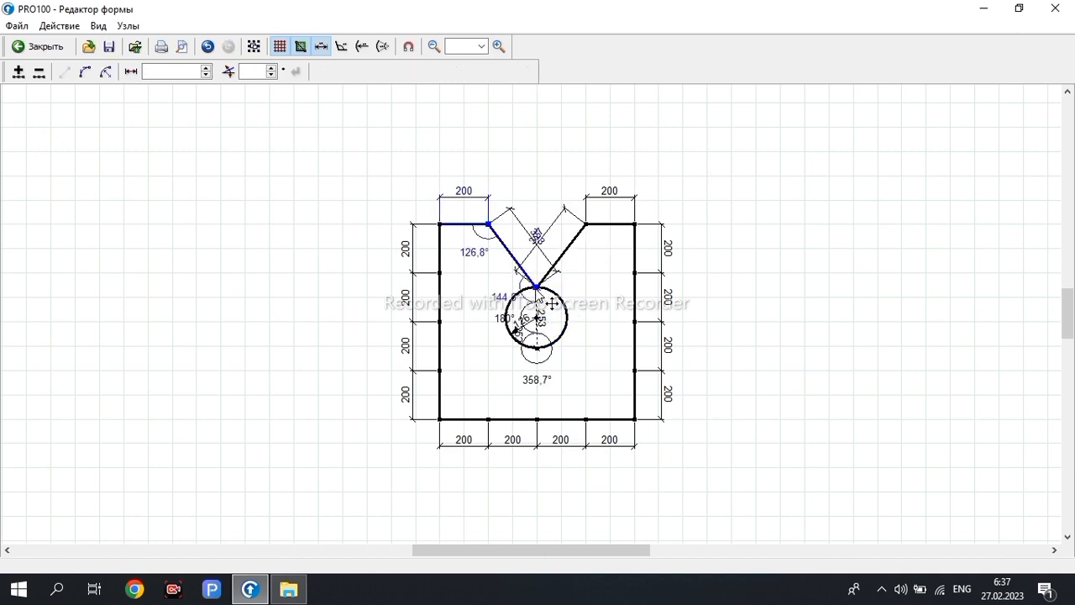
click(588, 291)
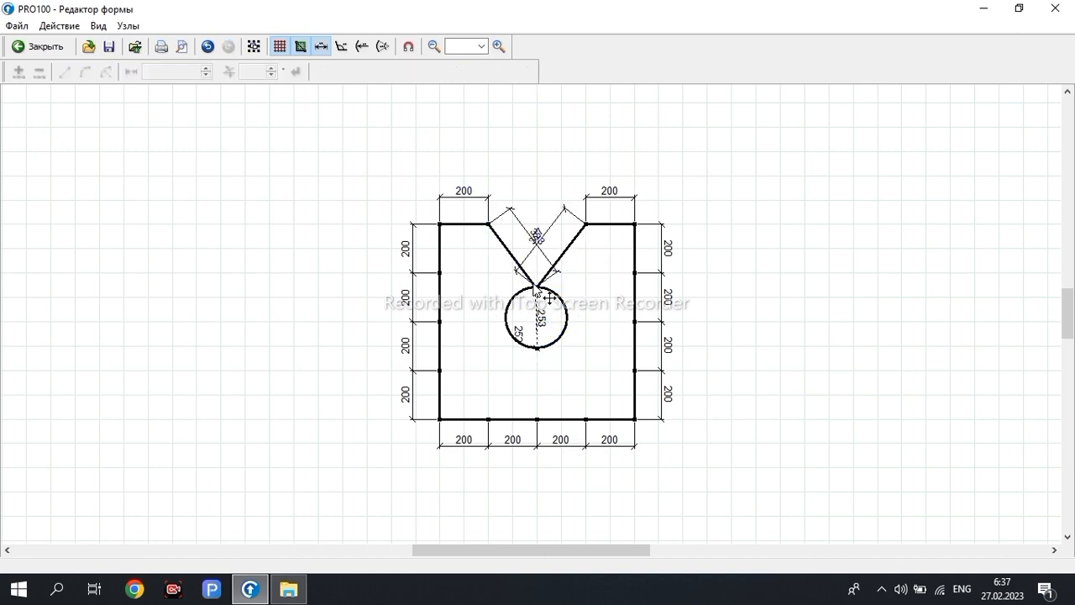
click(534, 284)
click(510, 275)
scroll(605, 304, down, 1)
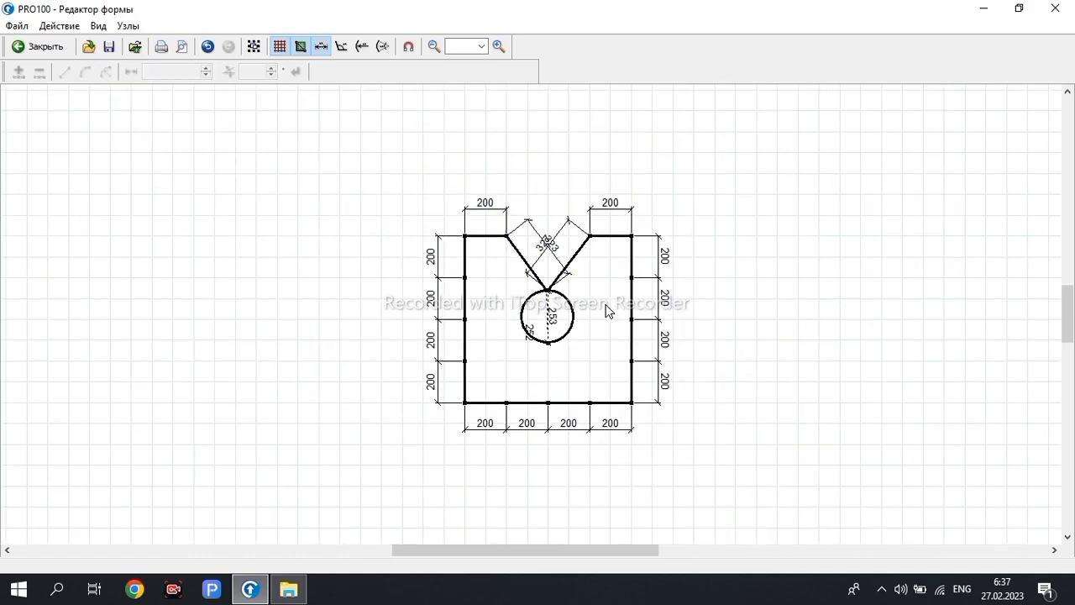
click(33, 46)
- Reposition the notched 800 x 800 panel on the back wall, placing it just above the rectangular panel with the circular cut-out
click(332, 300)
scroll(314, 308, up, 2)
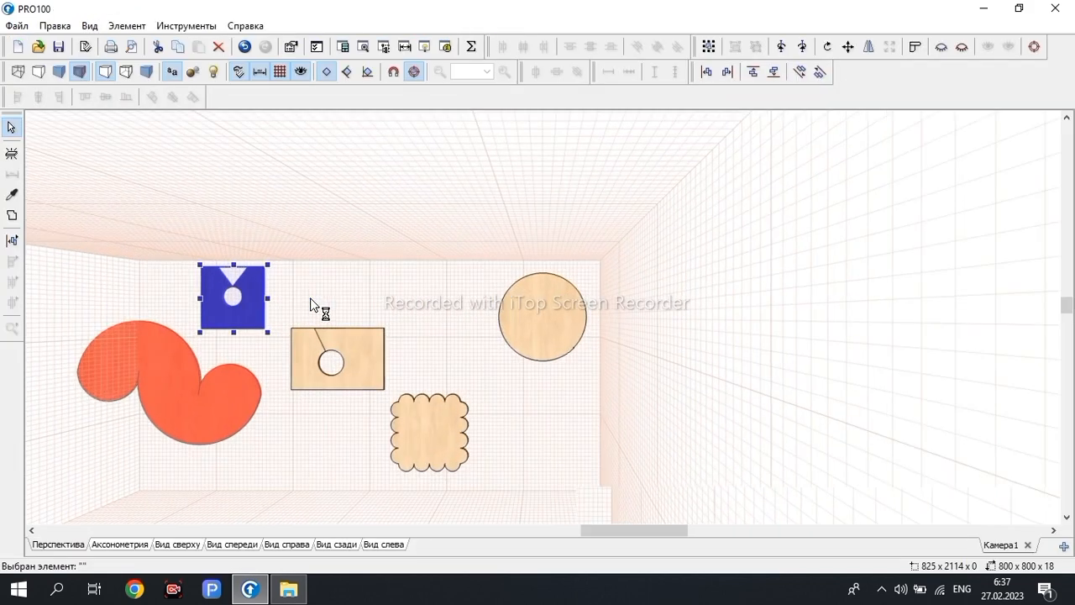
drag(207, 311, 479, 388)
scroll(479, 390, down, 3)
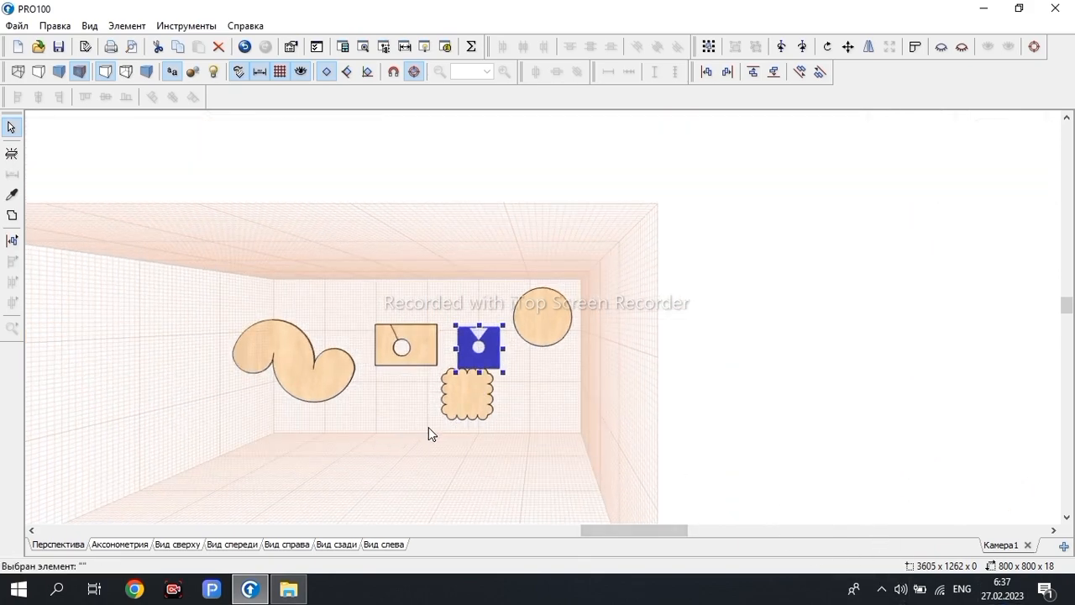
scroll(478, 418, up, 3)
scroll(482, 402, down, 2)
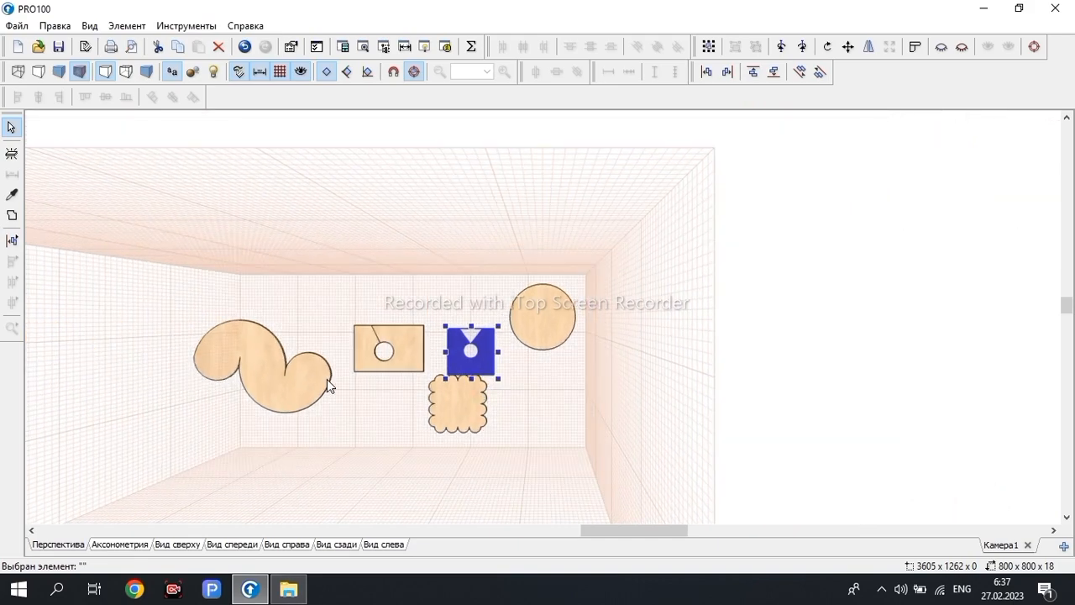
drag(491, 363, 376, 314)
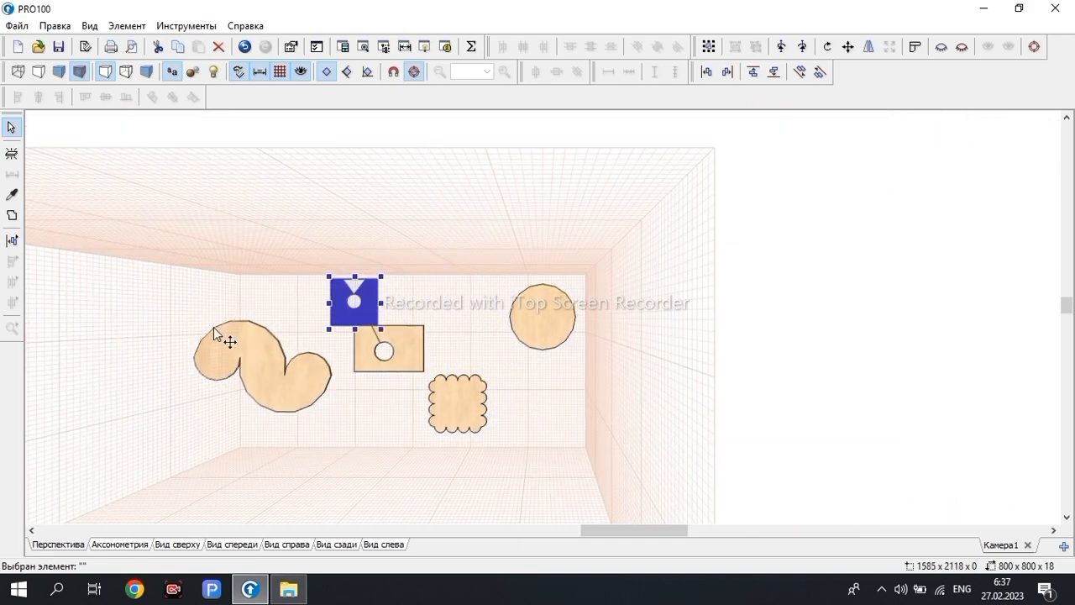
scroll(324, 376, down, 3)
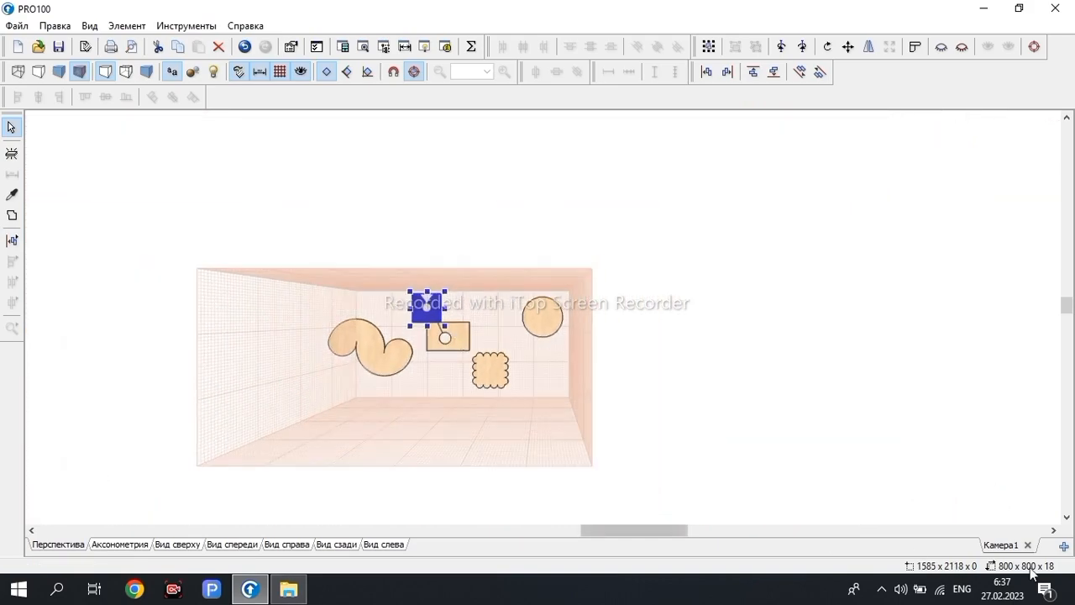